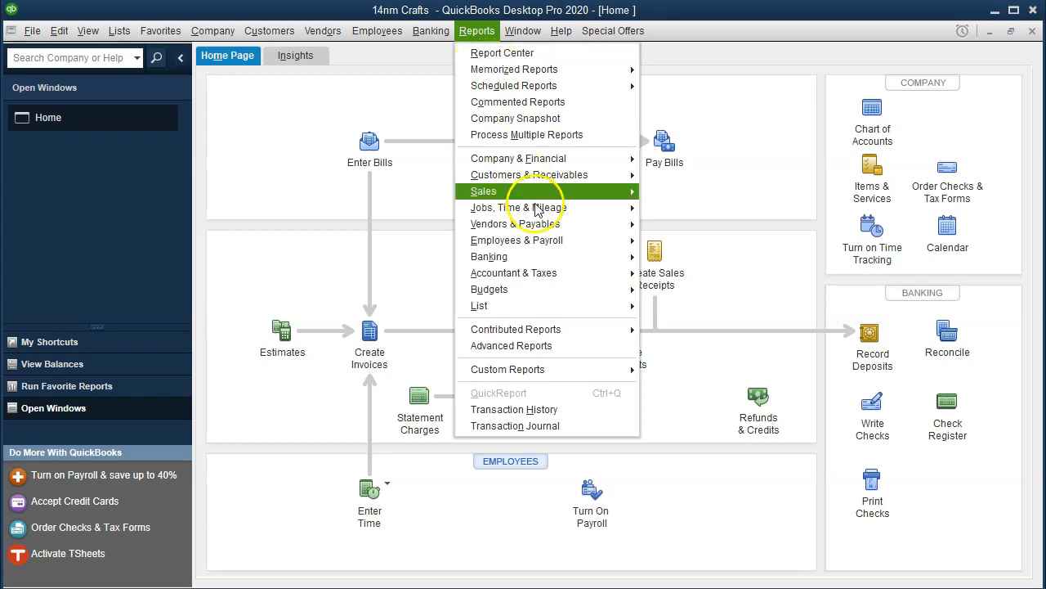
Step: Open the Trial Balance report and customize its column label font to size 11, applying the change to related fonts
mouse_move(634, 272)
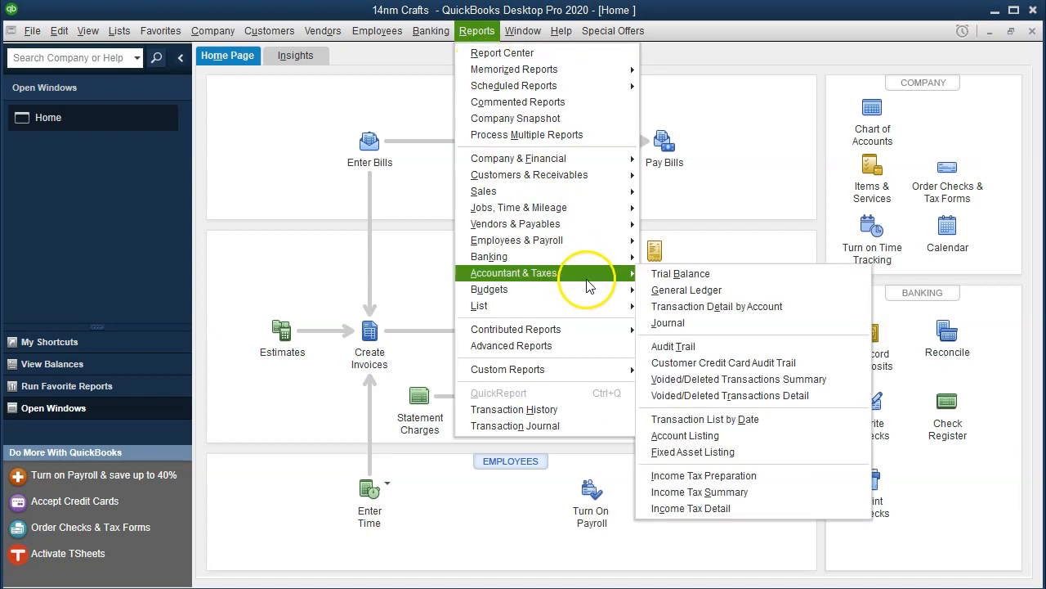
left_click(671, 274)
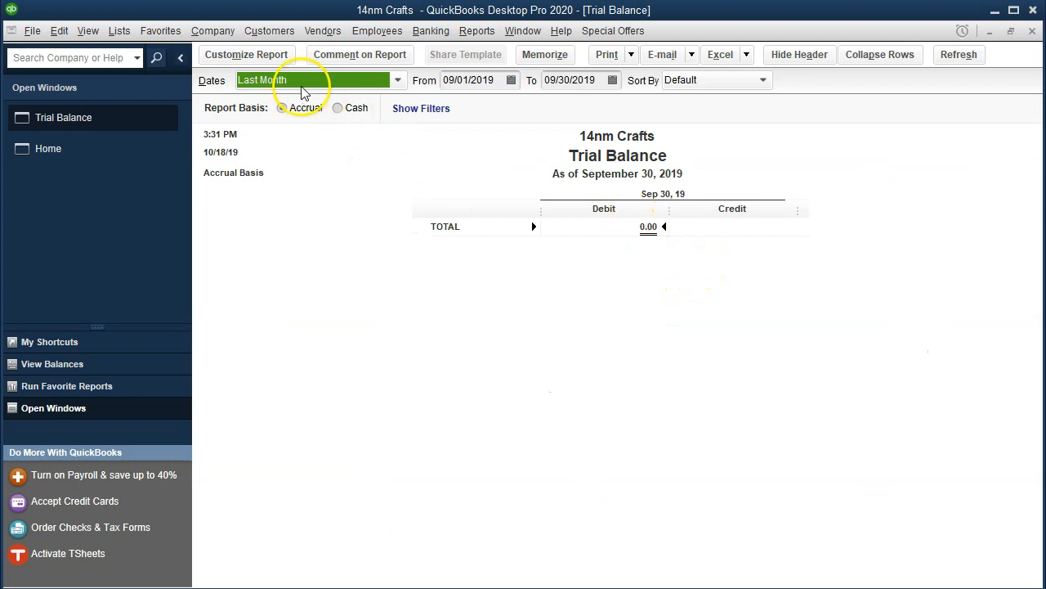
left_click(262, 59)
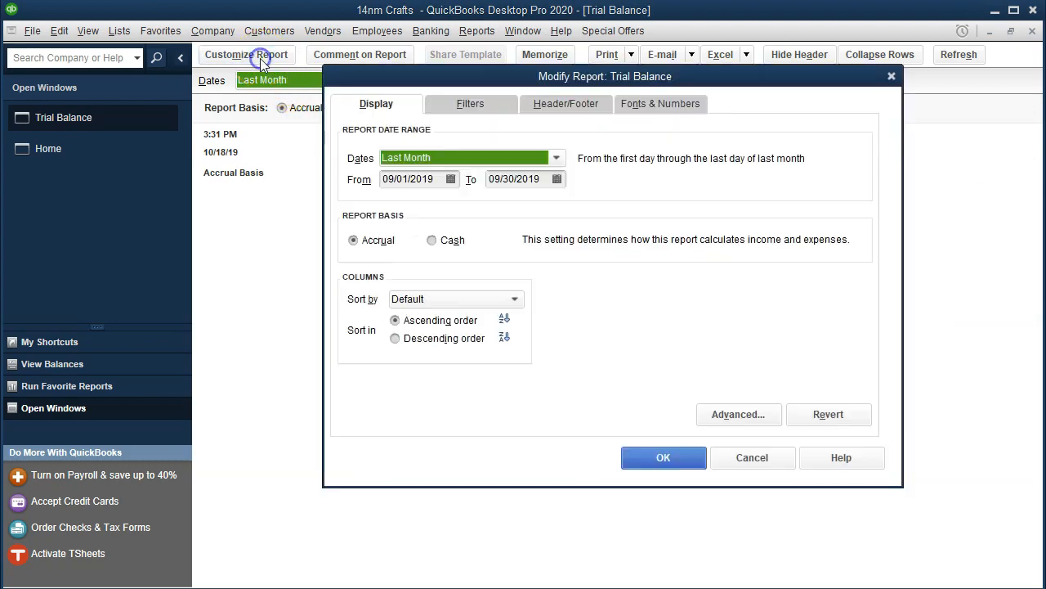
left_click(676, 114)
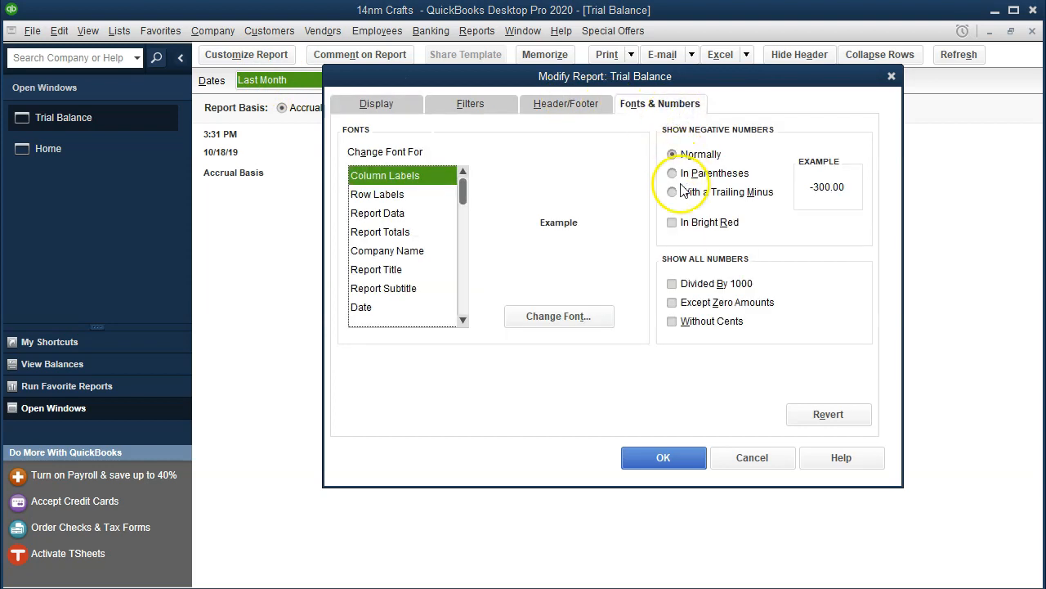
left_click(596, 321)
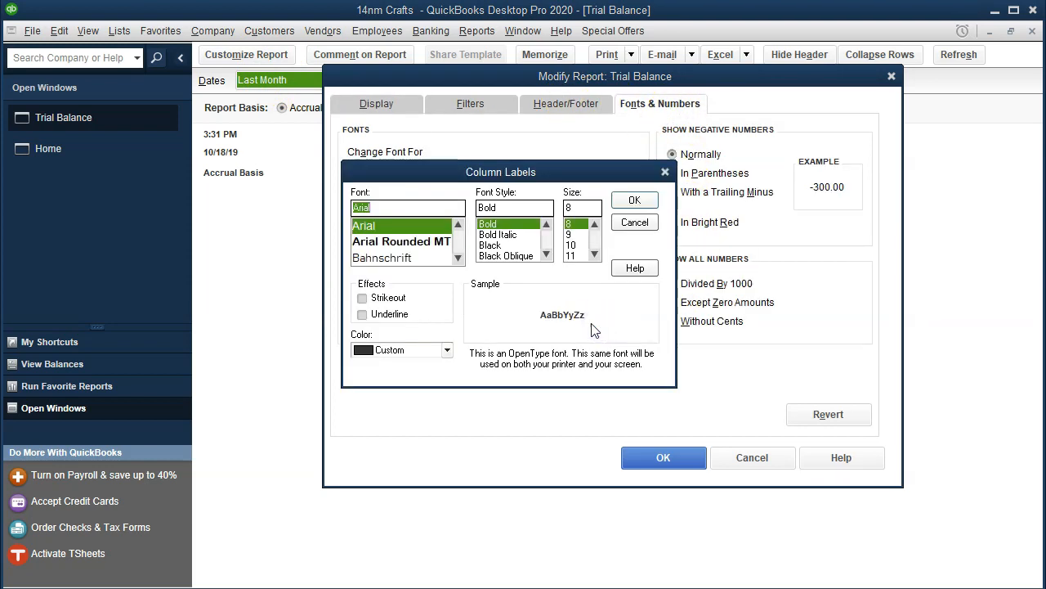
left_click(571, 244)
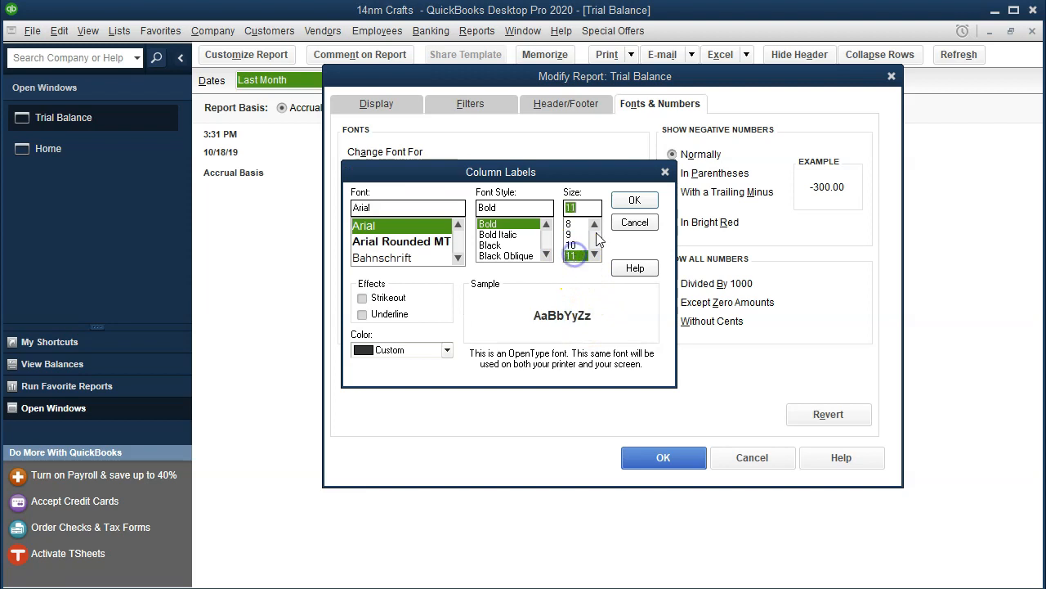
left_click(635, 200)
left_click(449, 124)
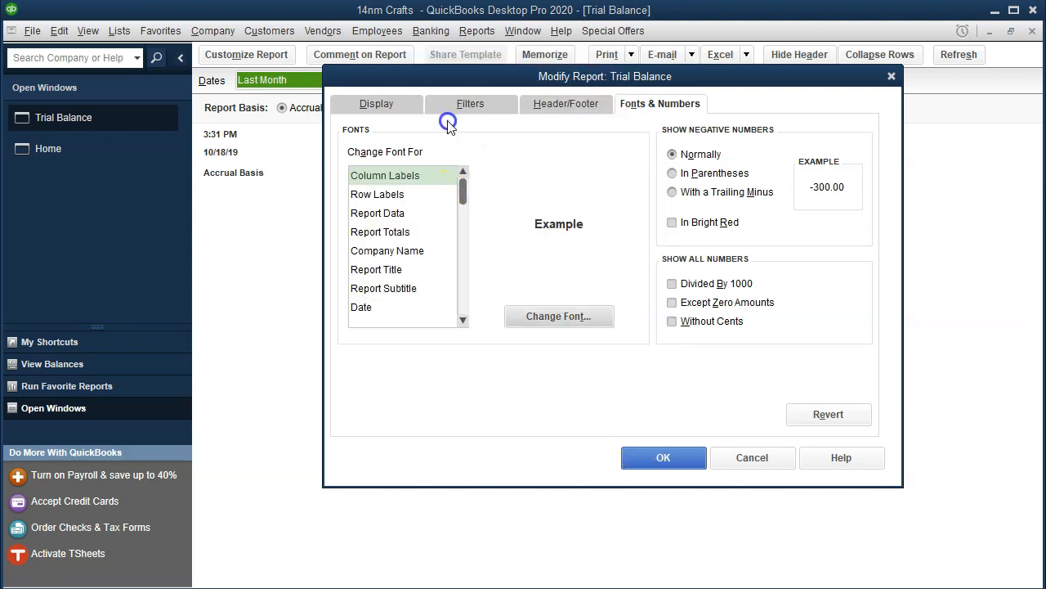
left_click(645, 453)
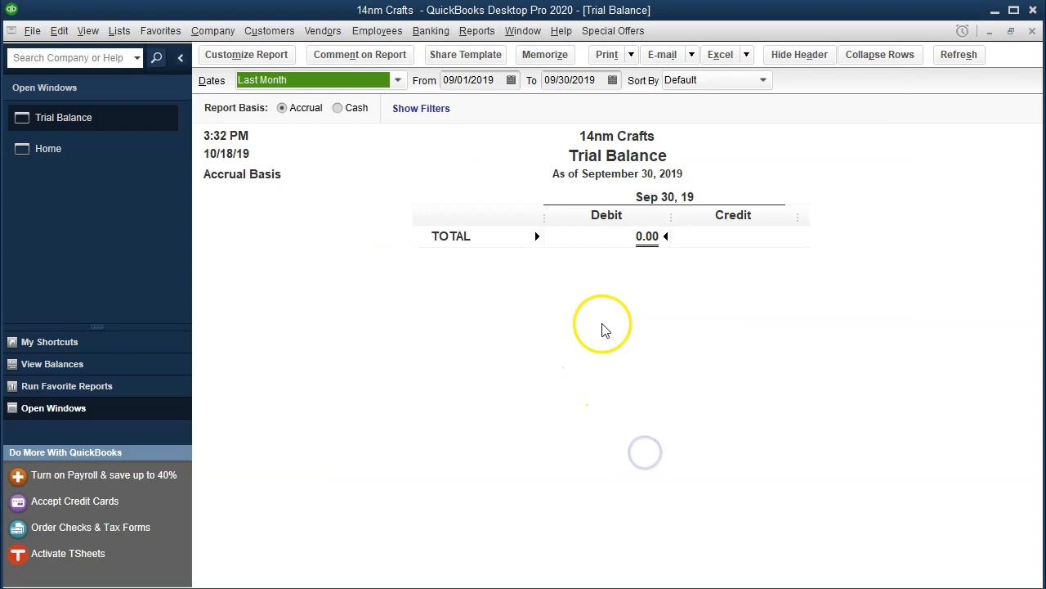
Step: Set the Trial Balance report's date range from 01/01/2020 to 12/31/2020
key("Tab")
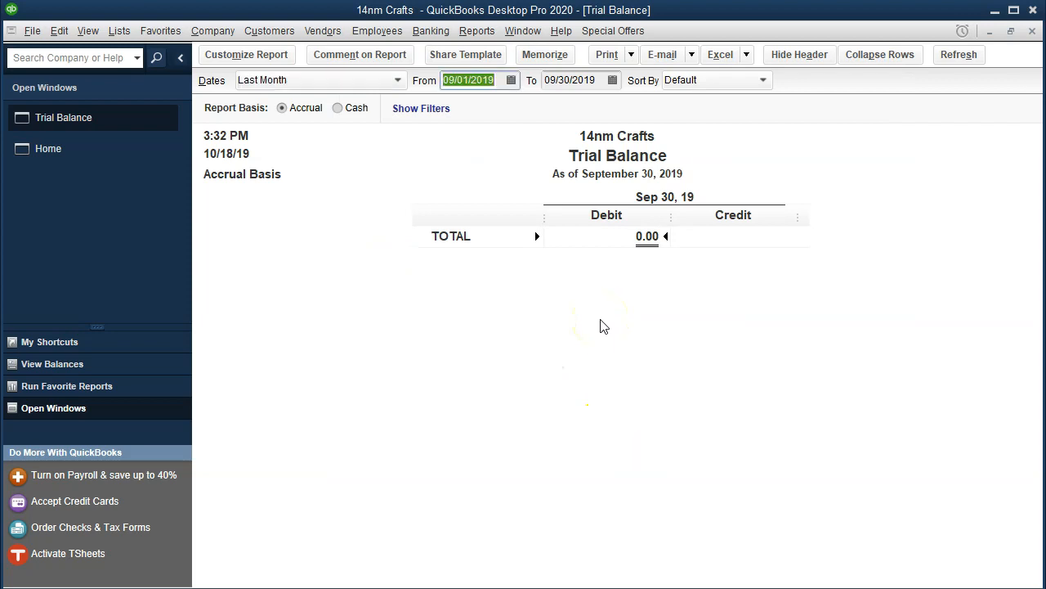
type("01012020")
key("Tab")
type("12312020")
key("Tab")
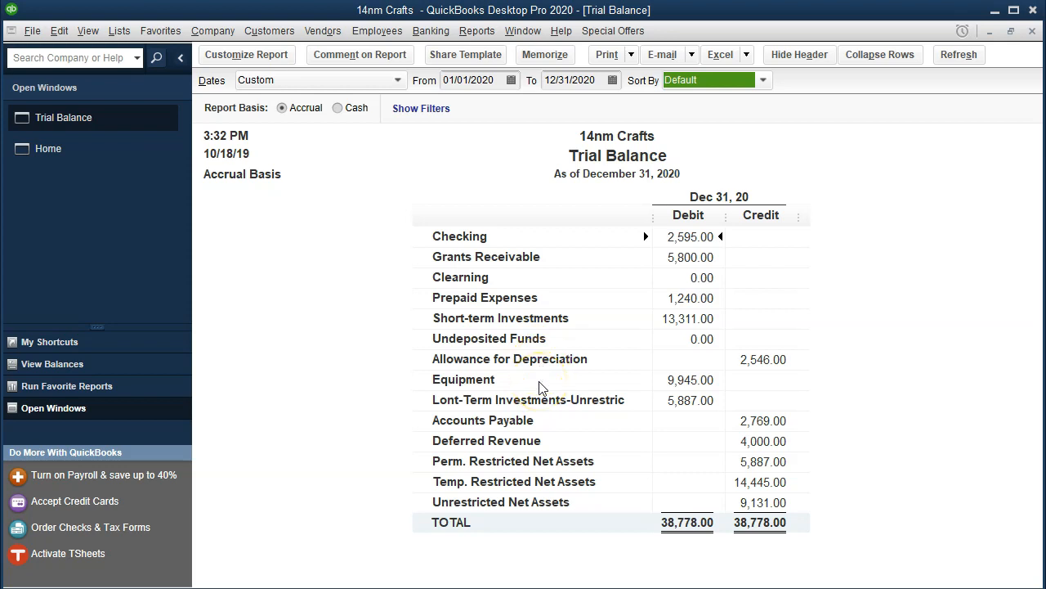
Step: Switch to the Excel worksheet and review the unrestricted cash received items, especially the grants previously reported as receivable
key("alt+Tab")
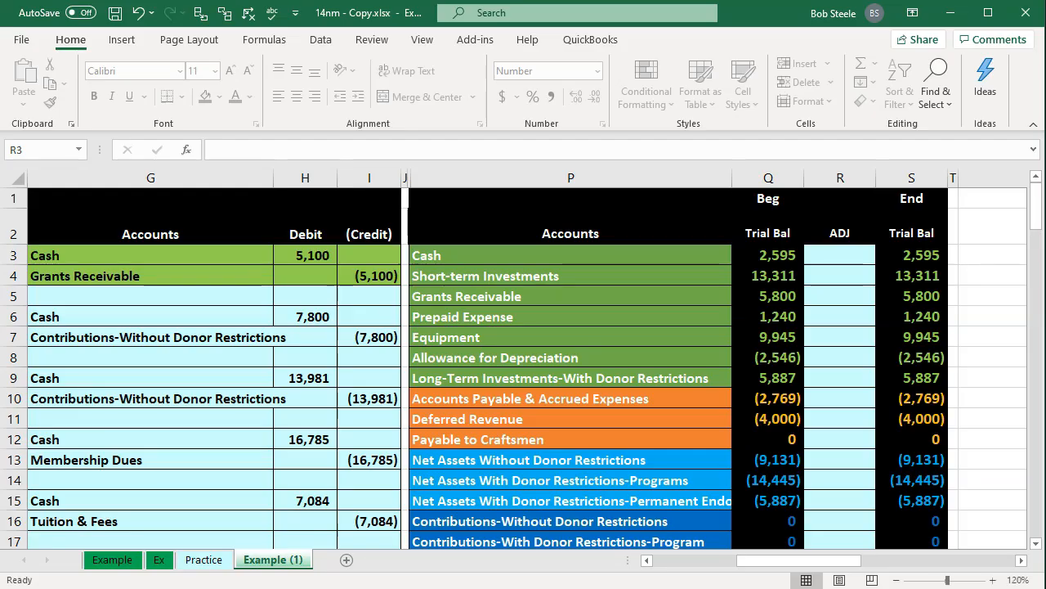
left_click(305, 383)
key("Left")
key("Left")
key("Left")
key("Left")
key("Left")
key("Left")
key("Left")
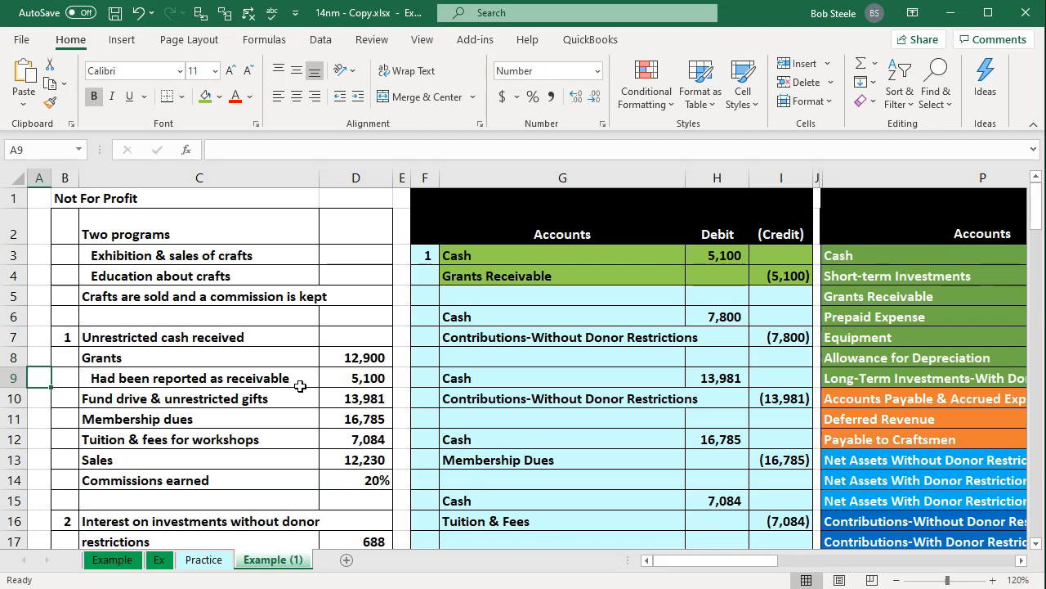
left_click(300, 384)
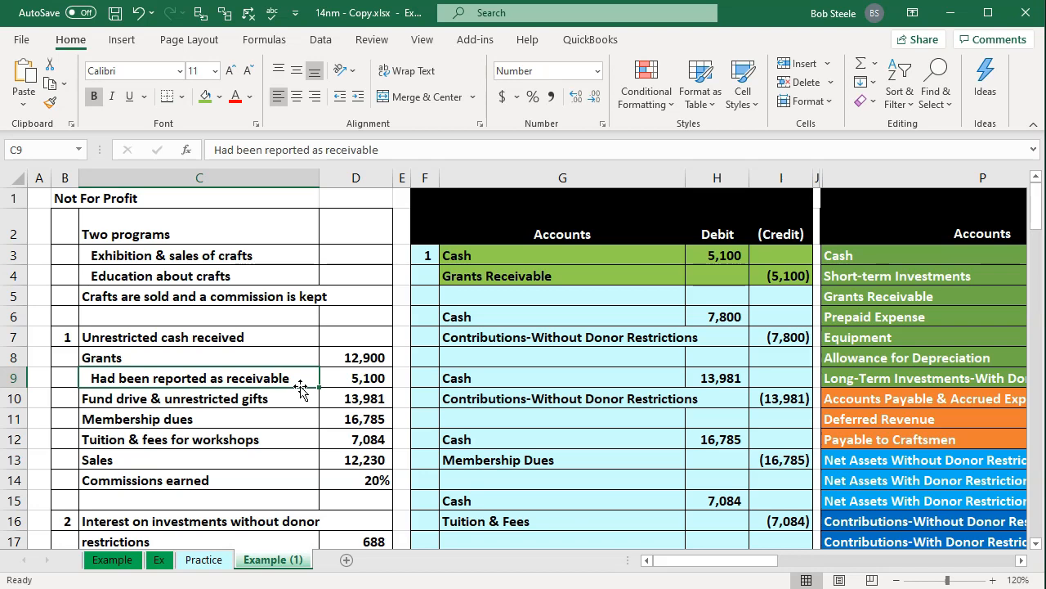
Step: Examine the Grants Receivable line of the first journal entry and the matching line in the trial balance worksheet
left_click(522, 276)
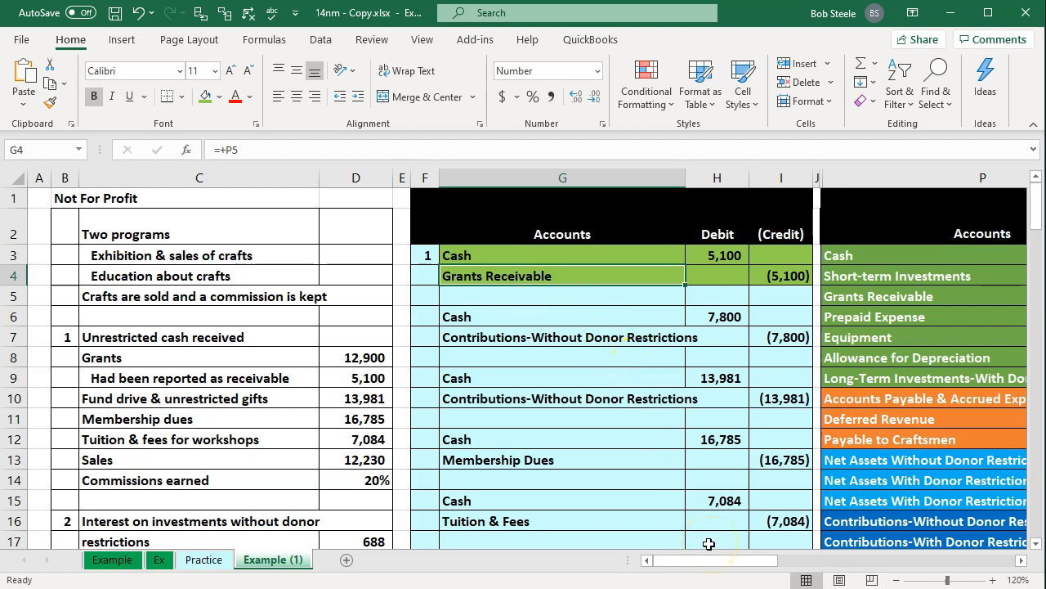
key("Right")
key("Right")
key("Right")
key("Right")
key("Right")
key("Right")
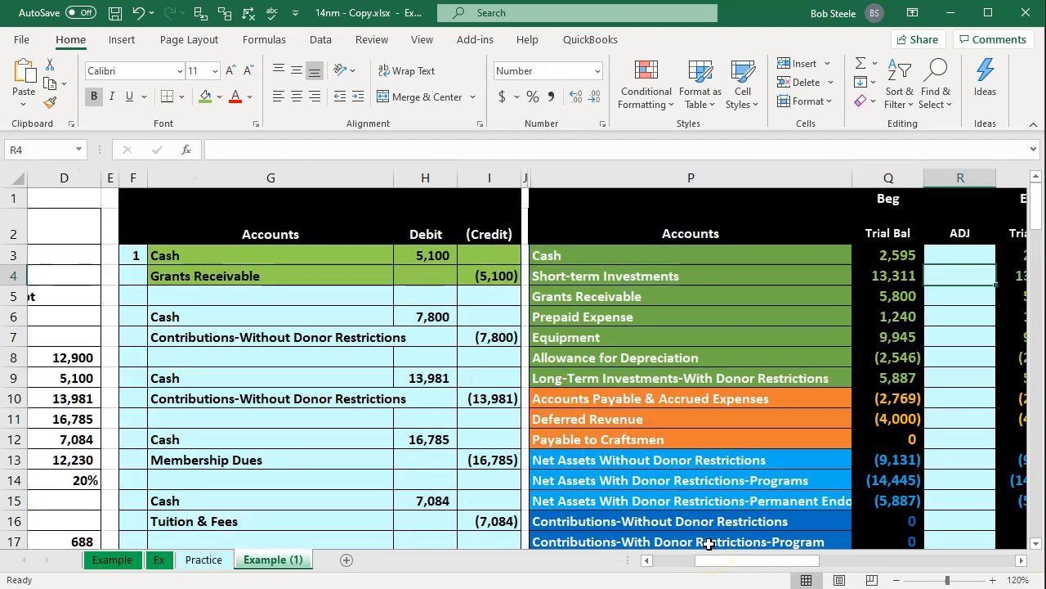
key("Right")
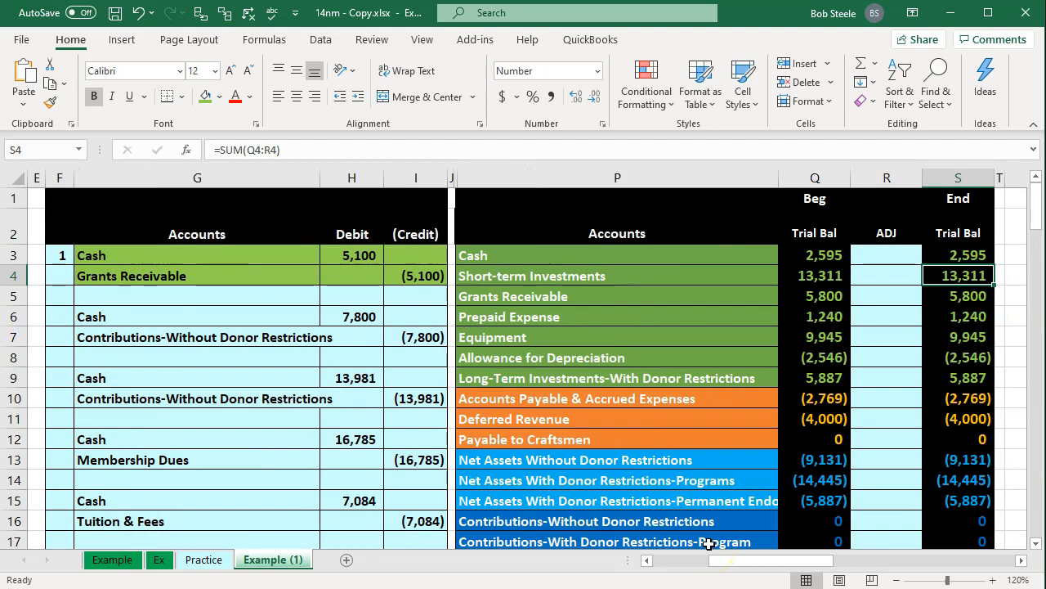
left_click(628, 297)
key("Right")
key("Right")
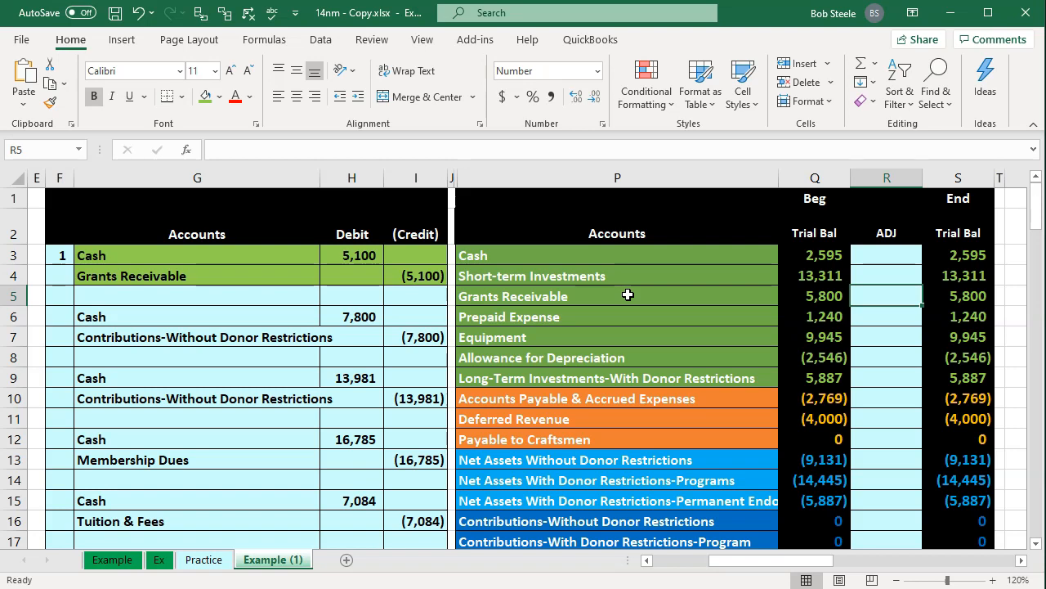
Step: Link the Cash adjustment in R3 to the journal entry's cash debit in H3 and check the ending Cash balance
key("Up")
key("Up")
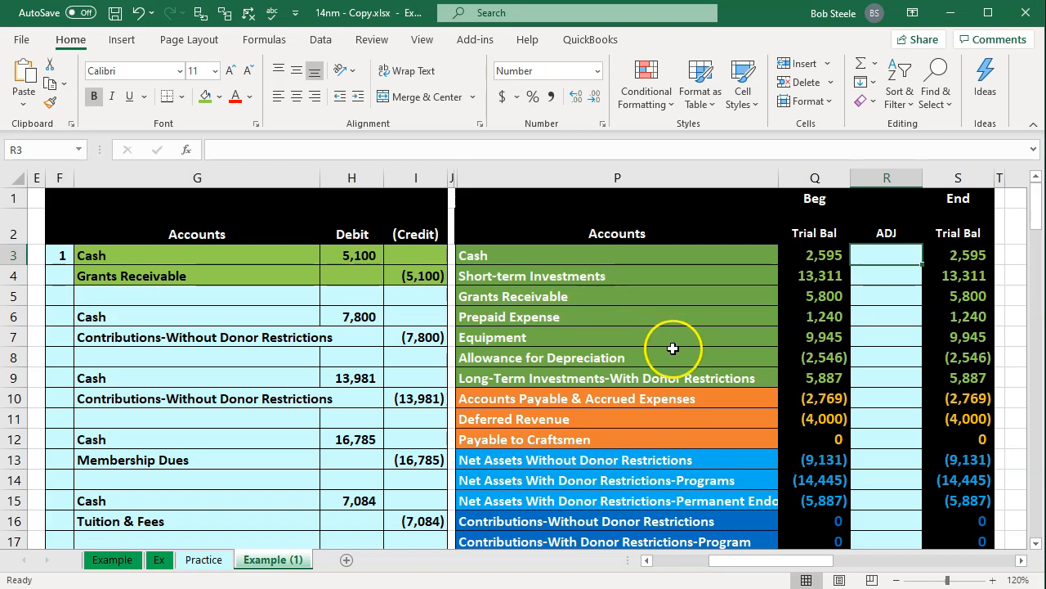
type("=")
key("Left")
key("Left")
key("Left")
key("Left")
key("Left")
key("Return")
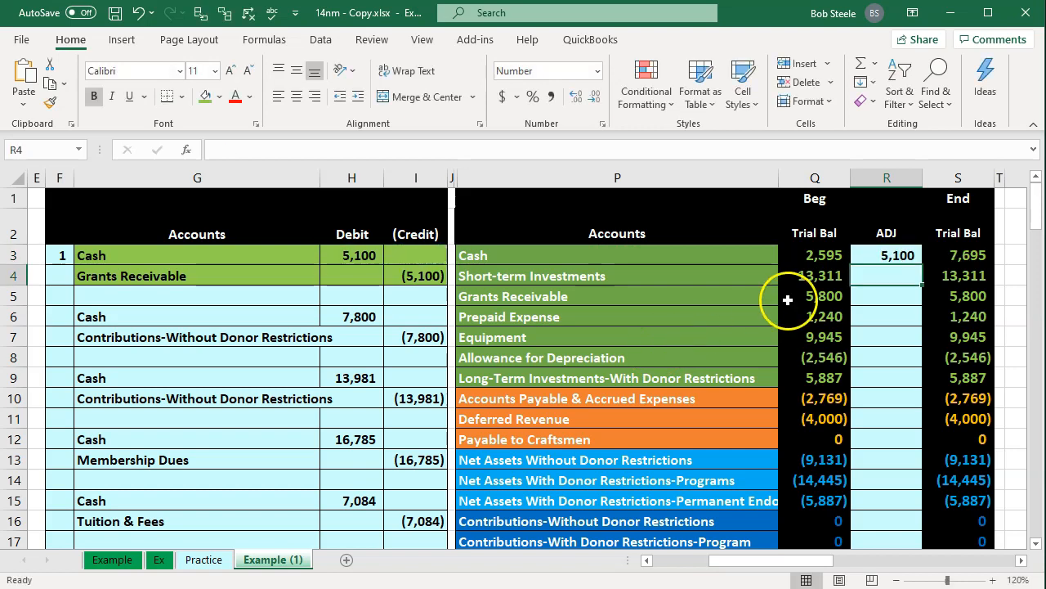
left_click(815, 260)
key("Right")
key("Right")
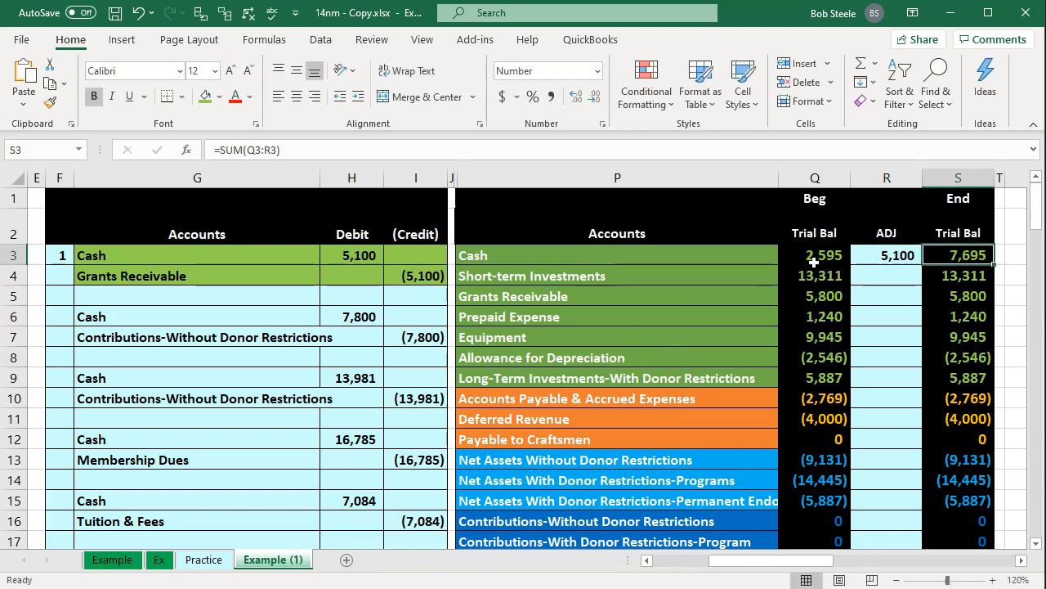
Step: Link the Grants Receivable adjustment in R5 to the journal entry's credit in I4 and check the account's ending balance
key("Down")
key("Down")
key("Left")
key("Left")
key("Right")
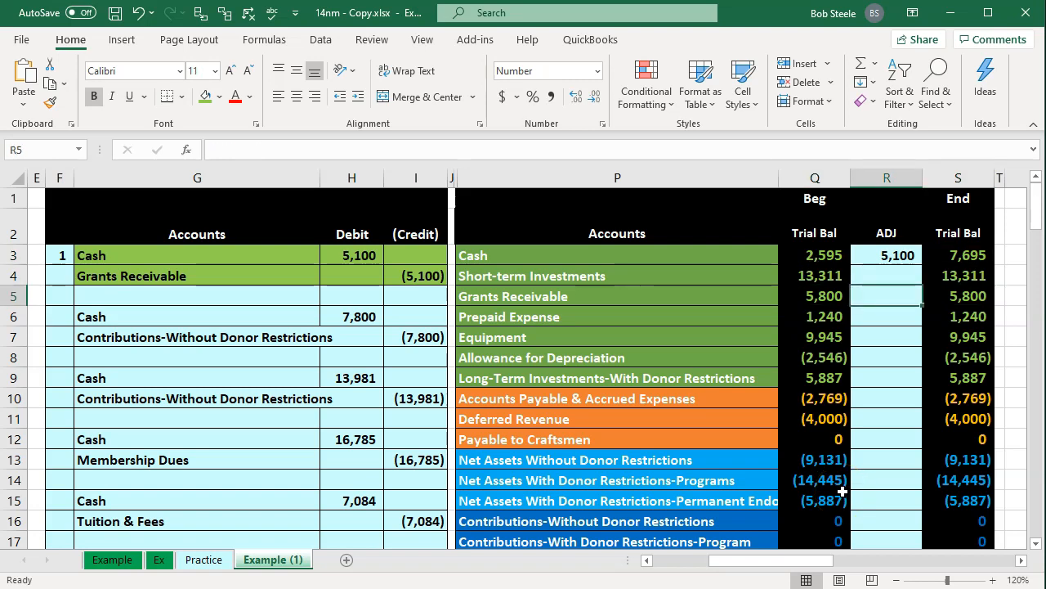
type("=")
key("Left")
key("Left")
key("Left")
key("Left")
key("Up")
key("Return")
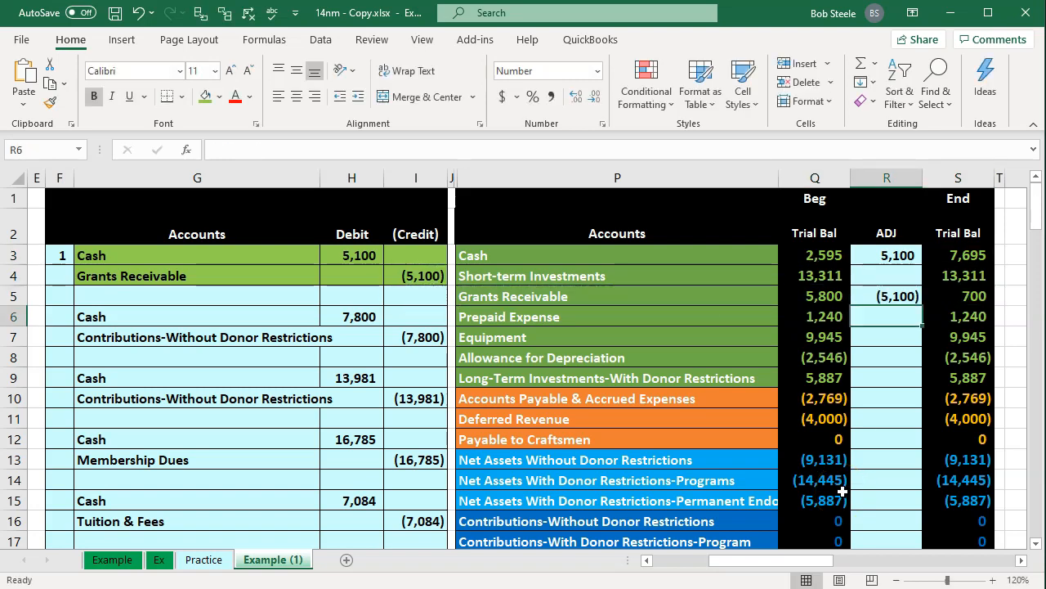
left_click_drag(809, 296, 814, 317)
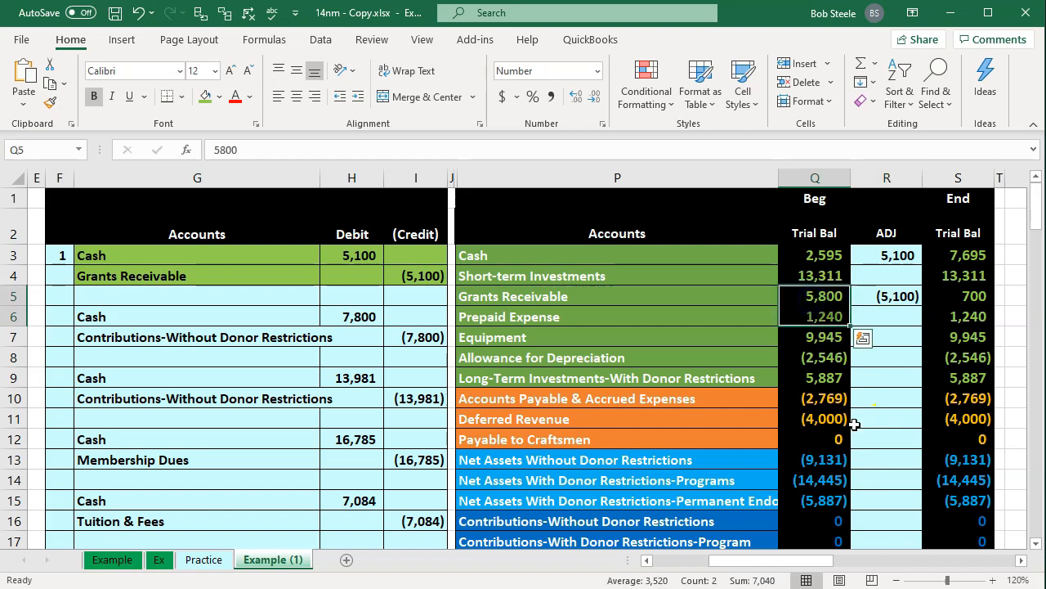
key("Right")
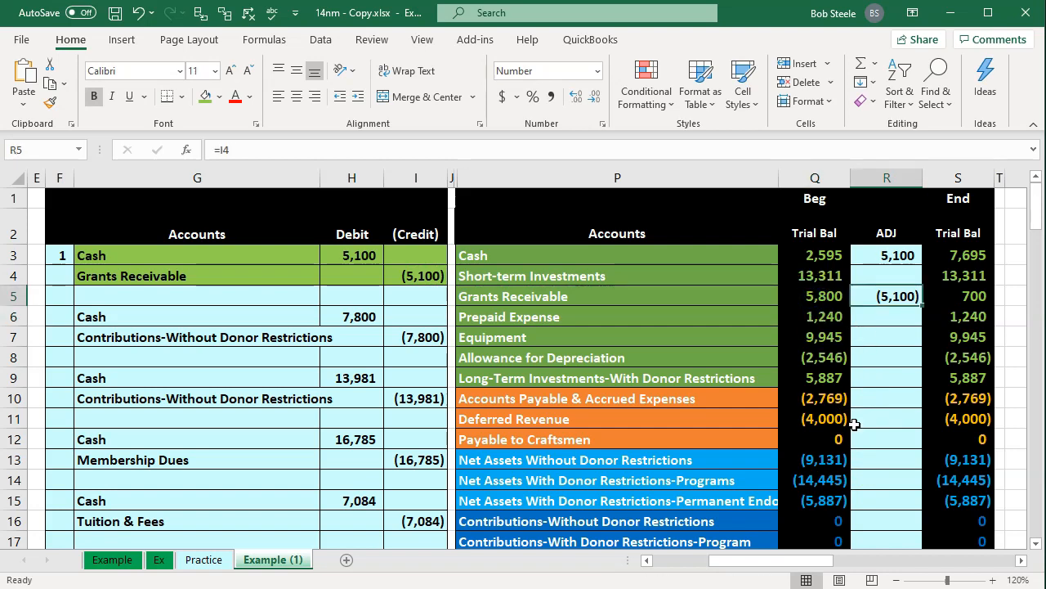
key("Right")
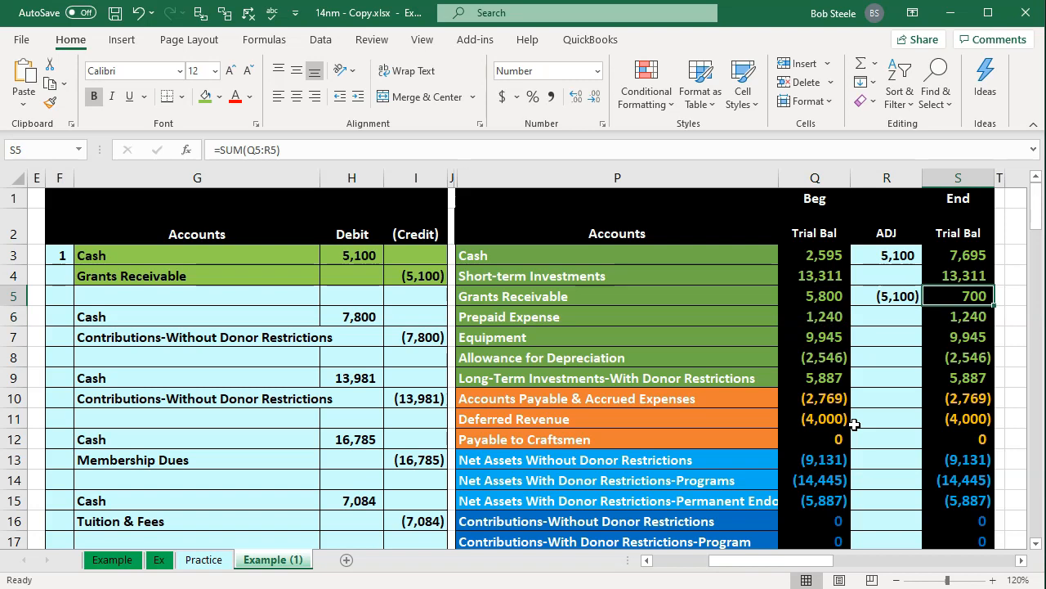
Step: Switch back to QuickBooks and start a customer payment received from Grants
left_click(711, 587)
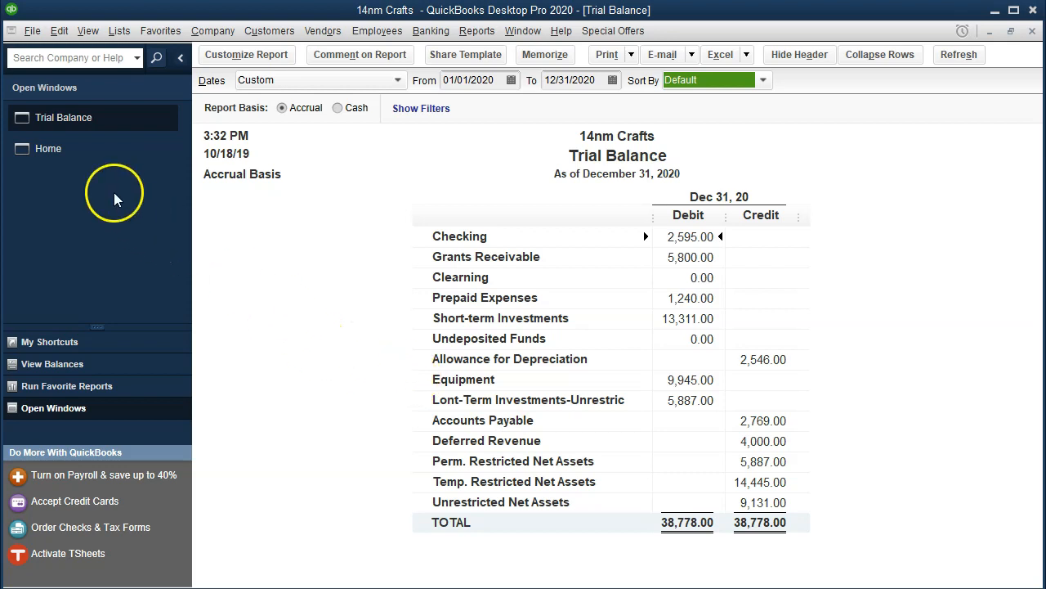
left_click(88, 160)
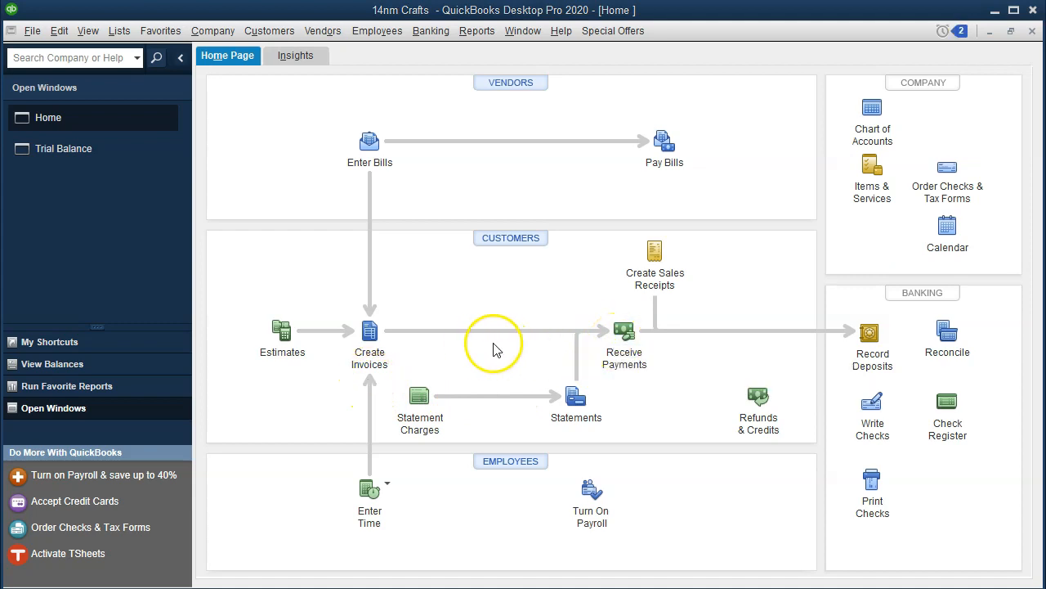
left_click(617, 332)
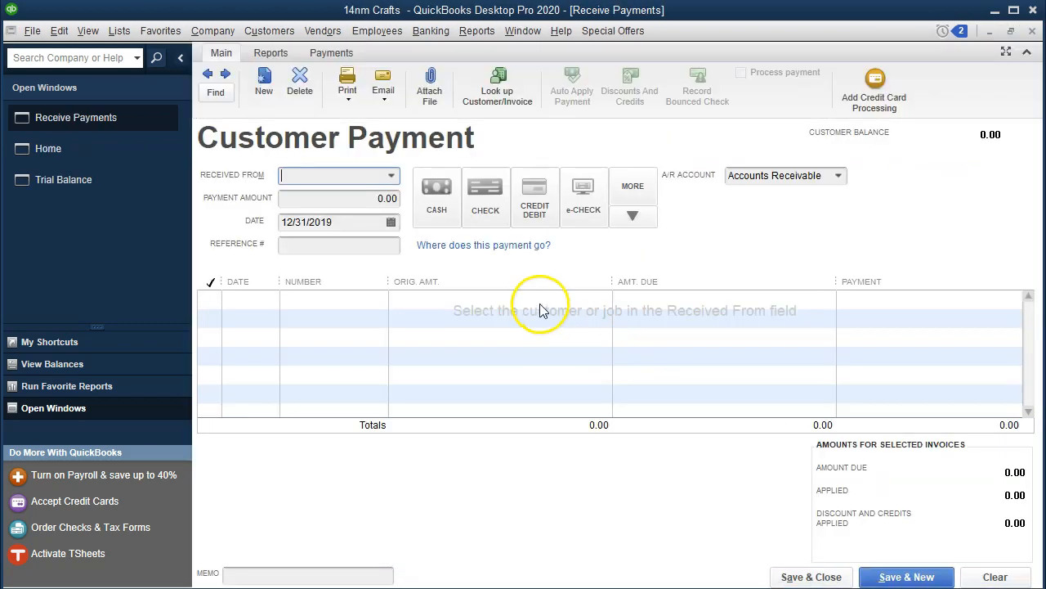
left_click(392, 174)
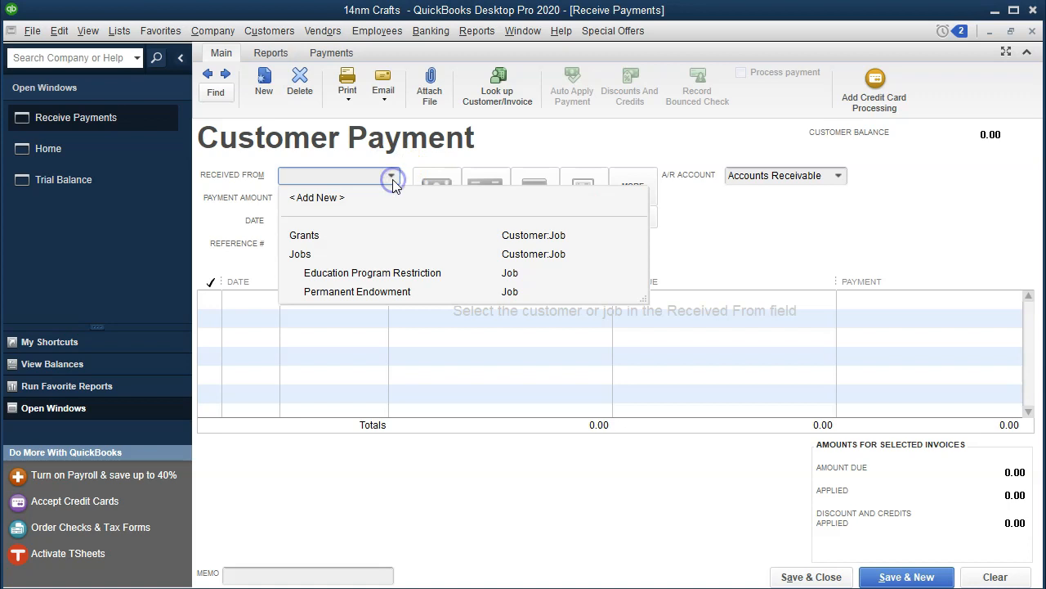
left_click(345, 234)
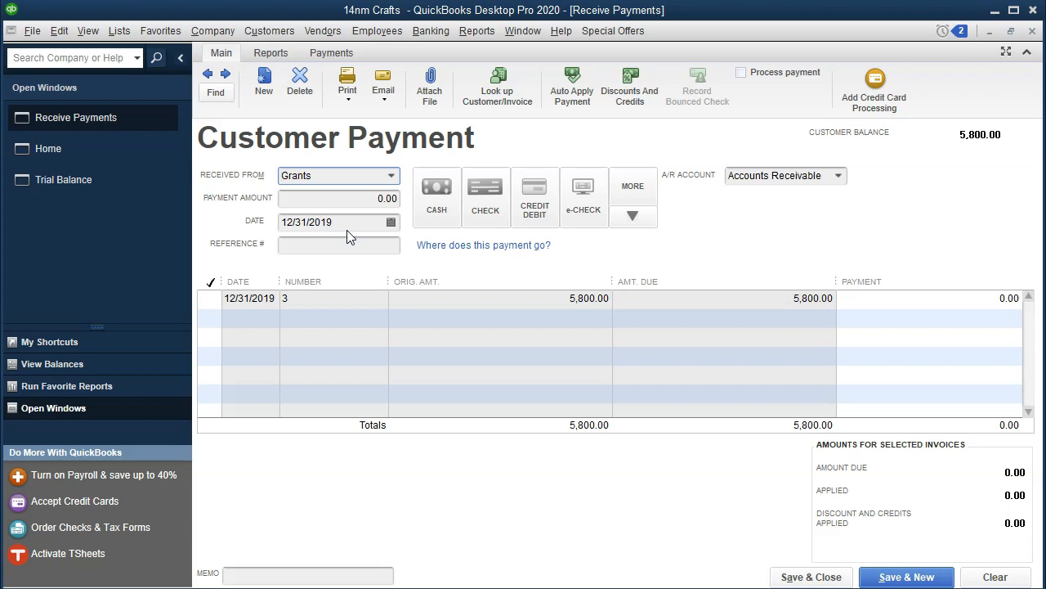
Step: Review the details of Grants invoice 3 and select that invoice for the customer payment
double_click(269, 301)
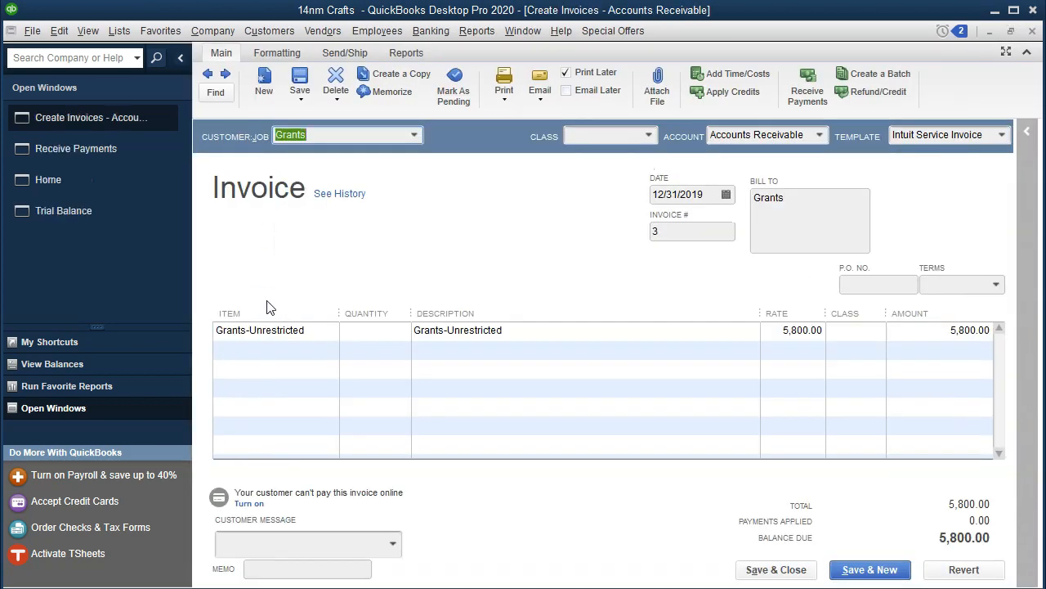
left_click(1034, 31)
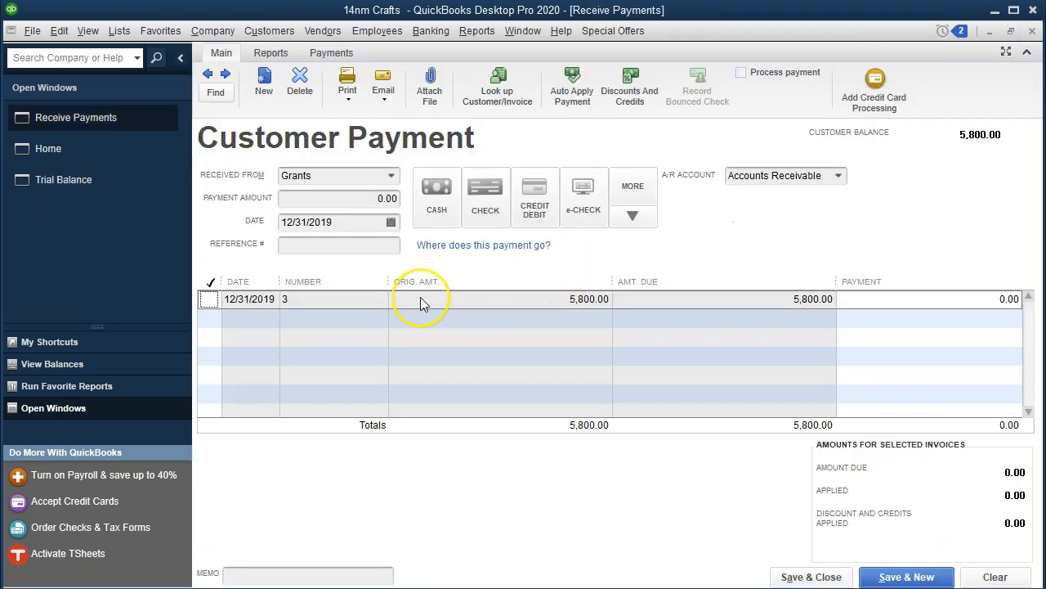
left_click(209, 300)
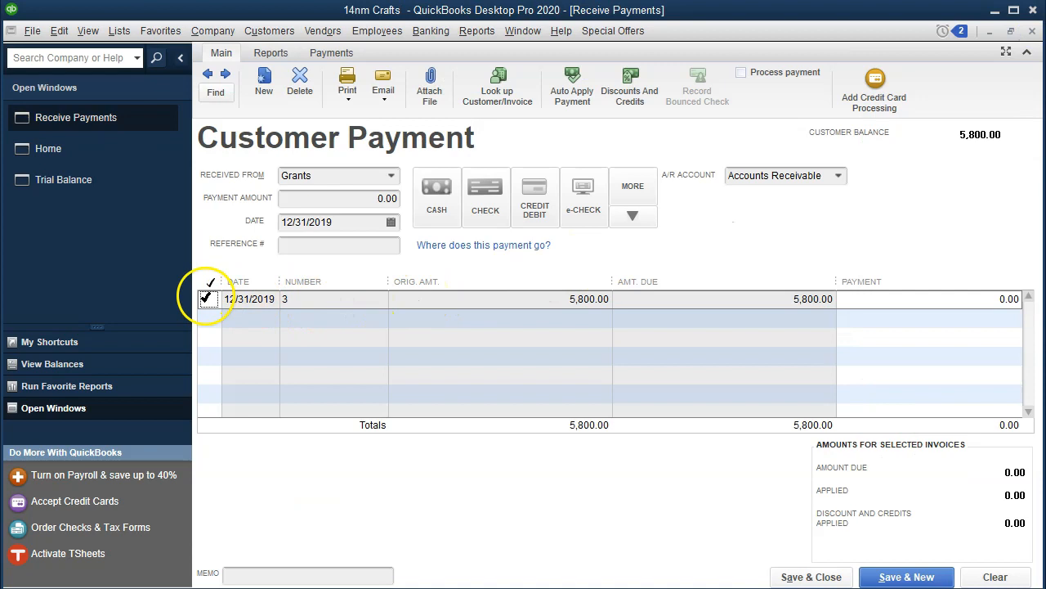
left_click(544, 297)
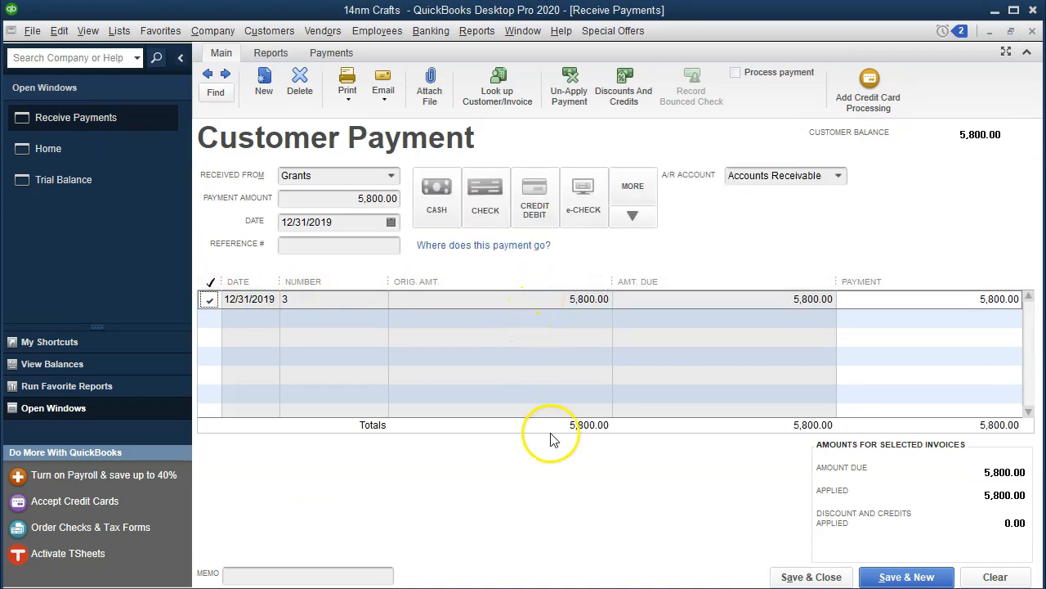
Step: Set the Grants payment amount to 5,100 to match the worksheet, choose check as the method, and save and close the payment
key("alt+Tab")
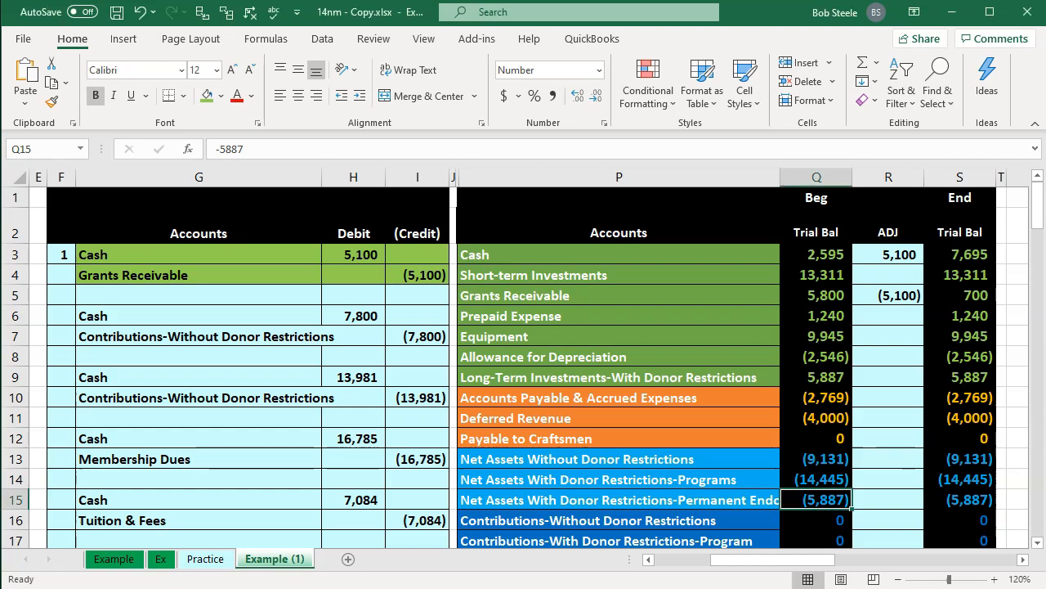
key("alt+Tab")
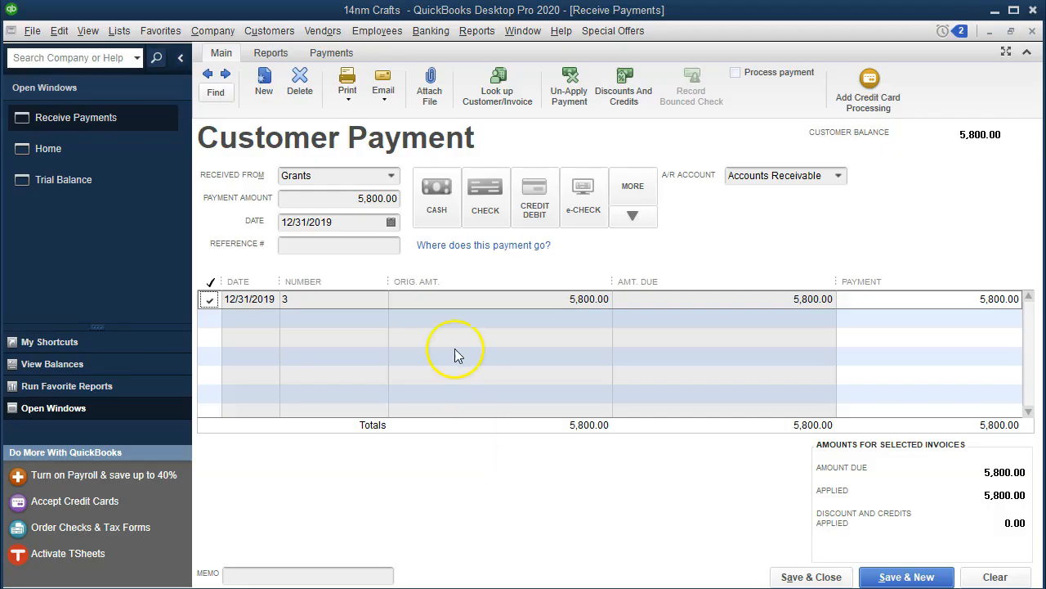
double_click(353, 200)
type("5100")
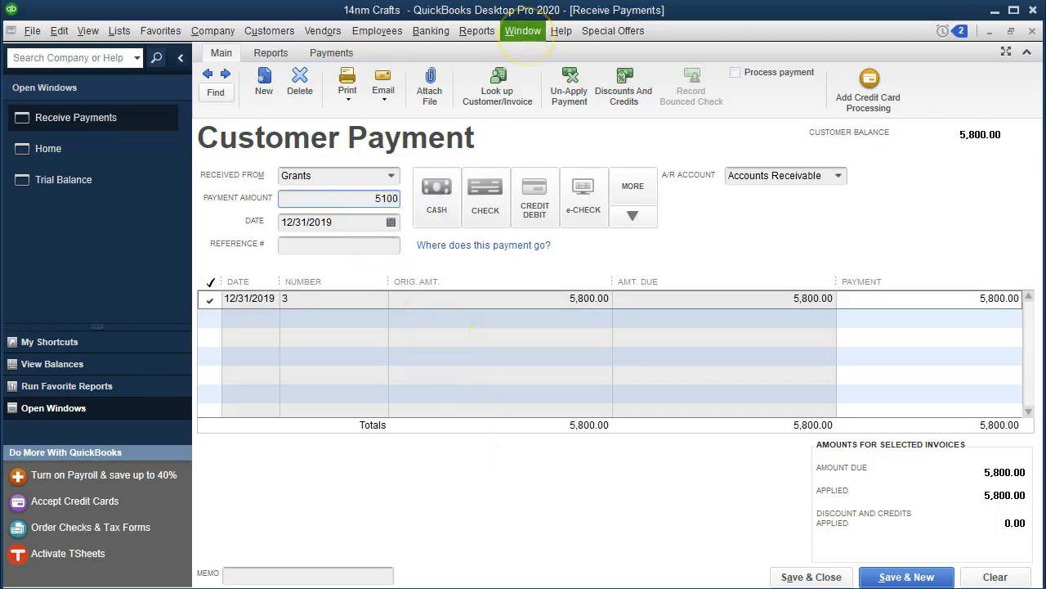
left_click(485, 205)
left_click(383, 245)
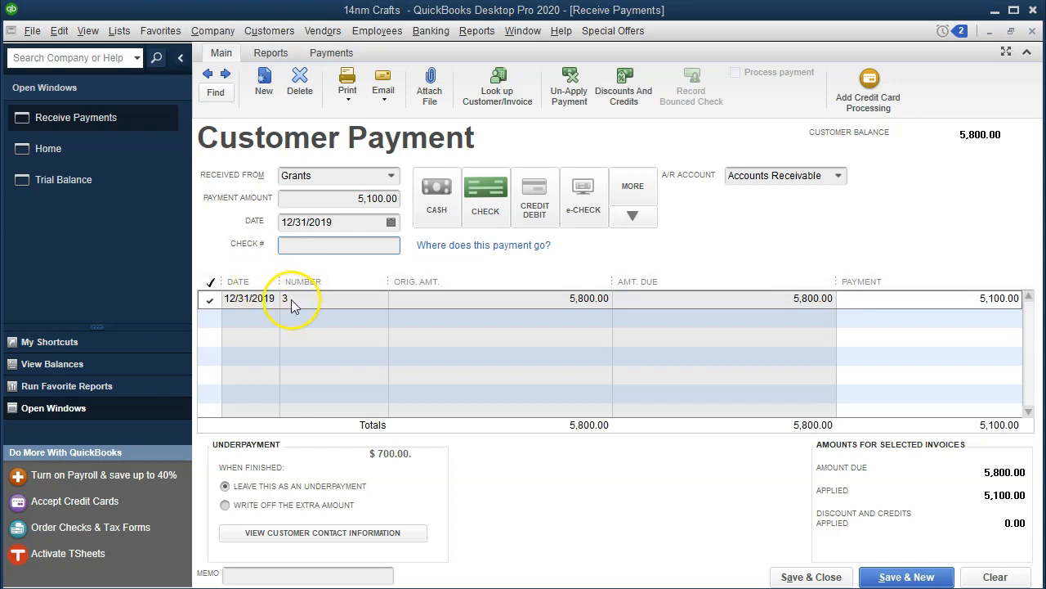
left_click(818, 572)
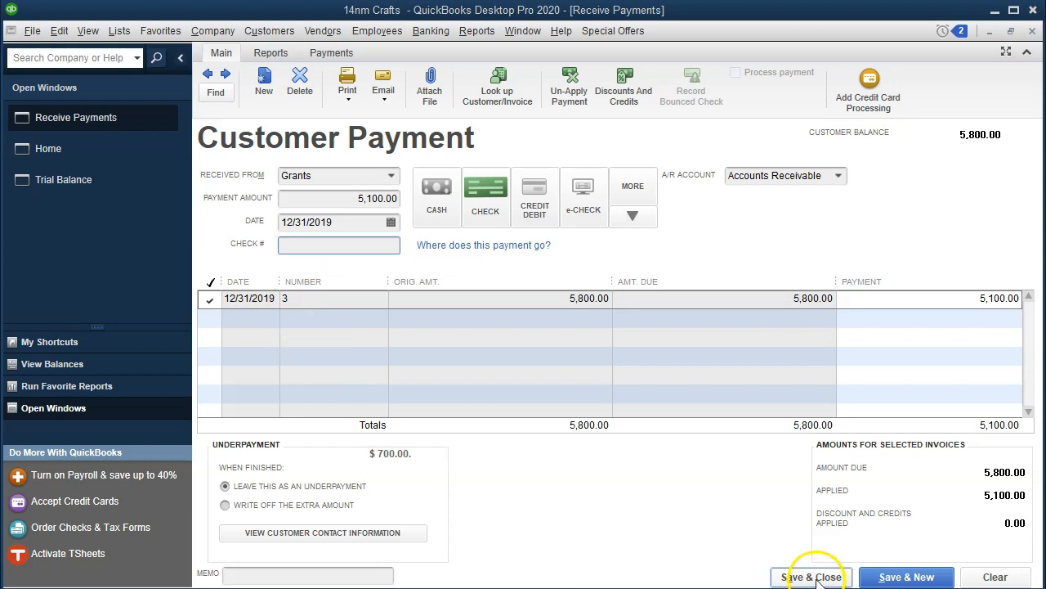
left_click(491, 175)
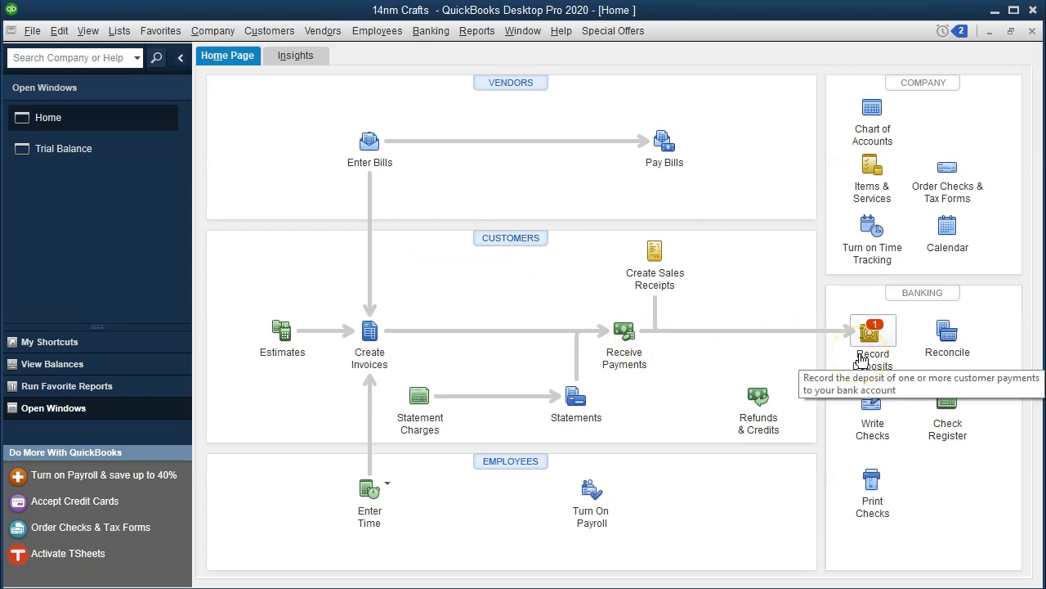
Step: Bring up the Trial Balance report and enlarge its column label and related fonts to size 11
left_click(55, 162)
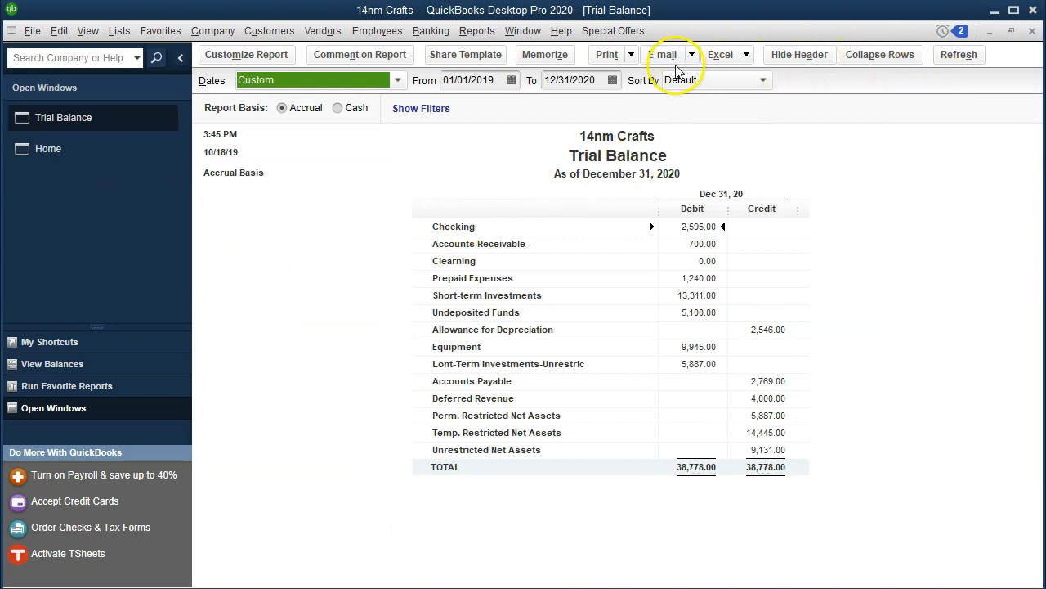
left_click(243, 55)
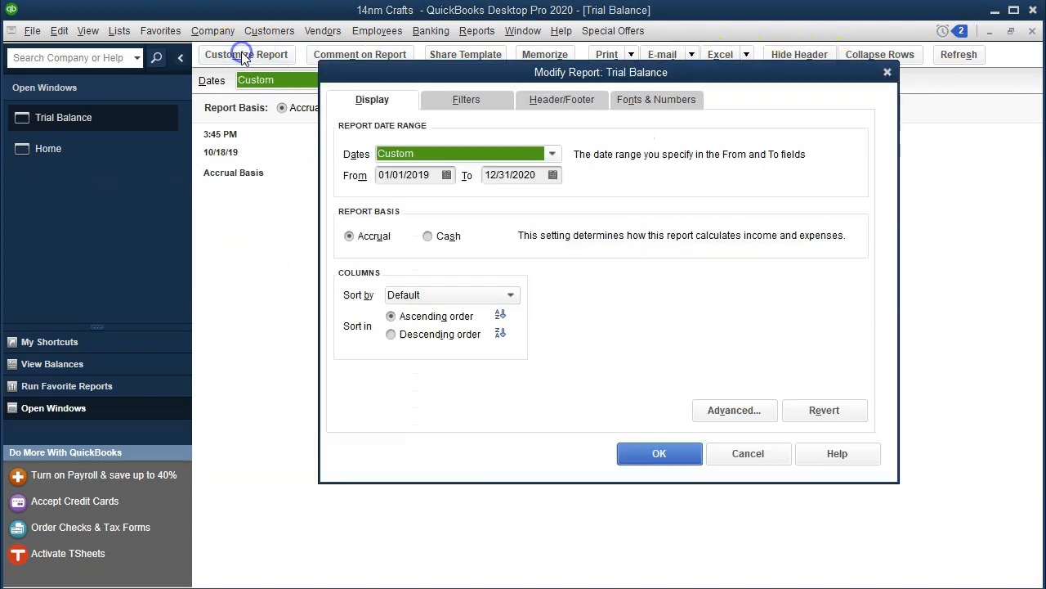
left_click(642, 98)
left_click(597, 314)
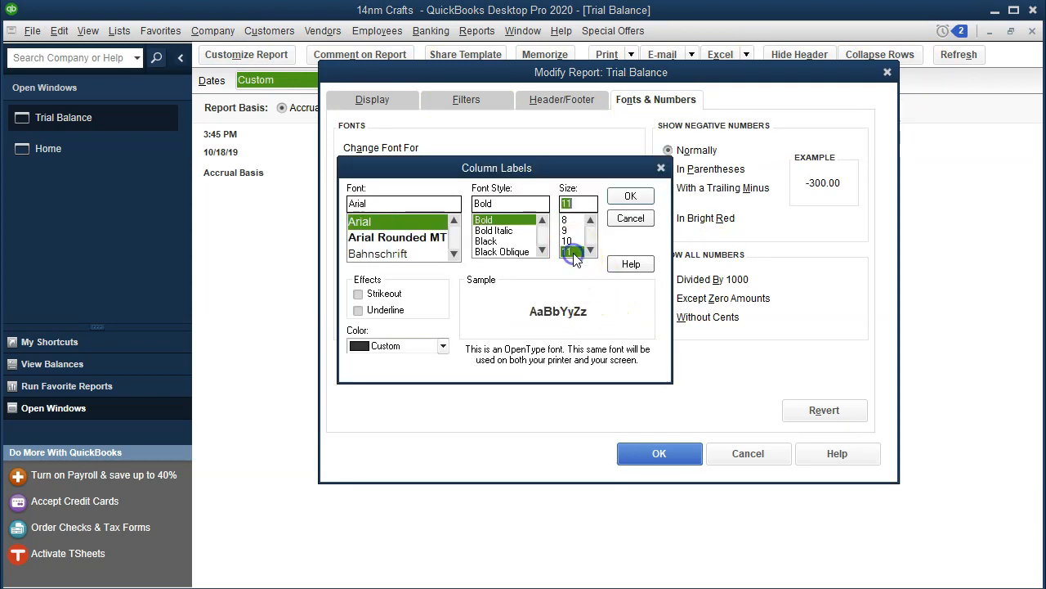
left_click(631, 196)
left_click(446, 130)
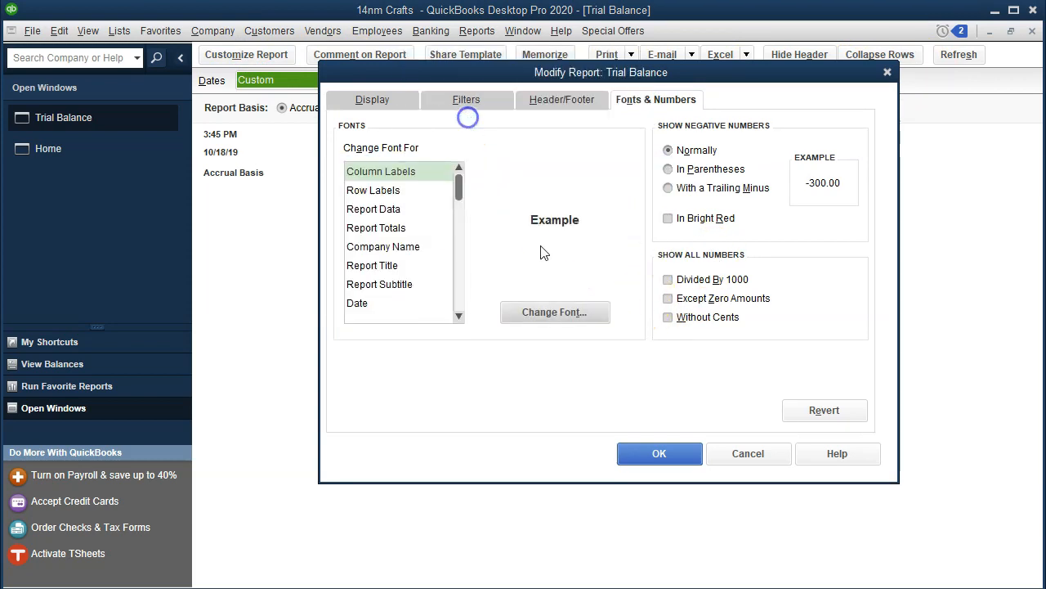
left_click(646, 453)
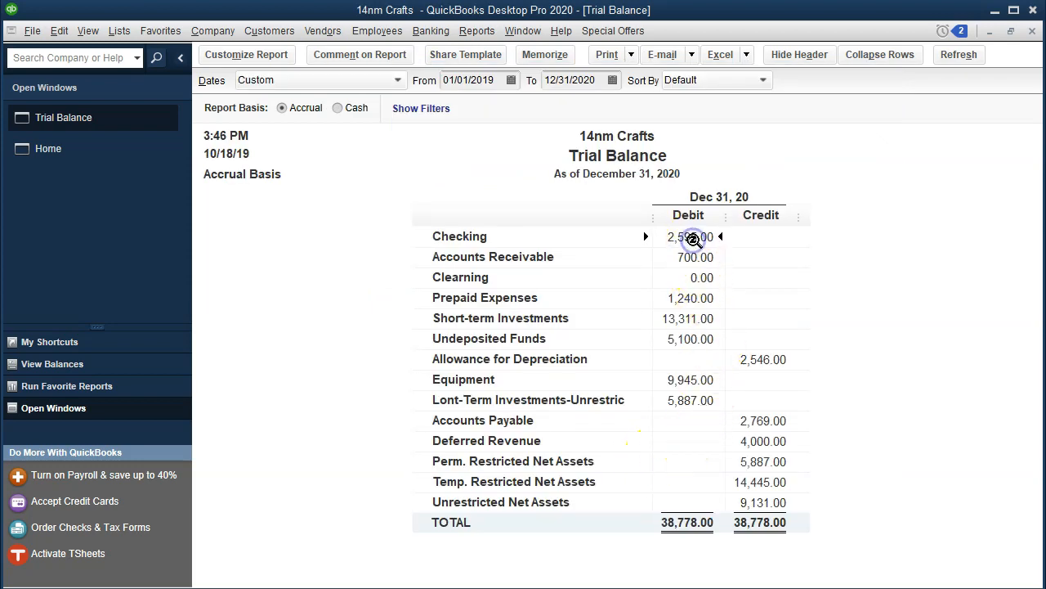
Step: Drill into the Undeposited Funds balance, inspect the Grants payment behind it, and return to the Trial Balance
left_click(686, 336)
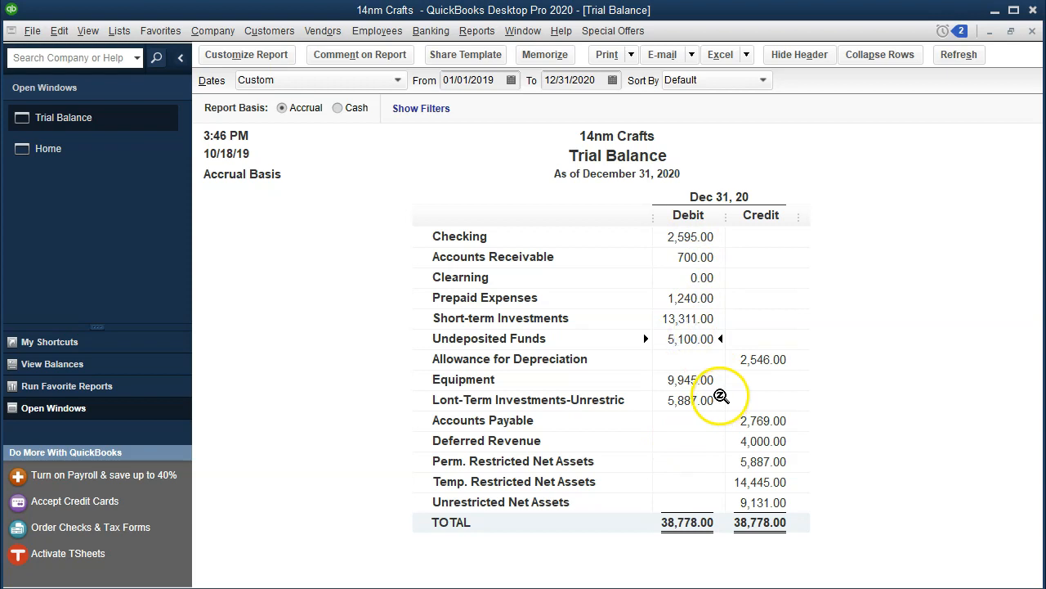
left_click(687, 342)
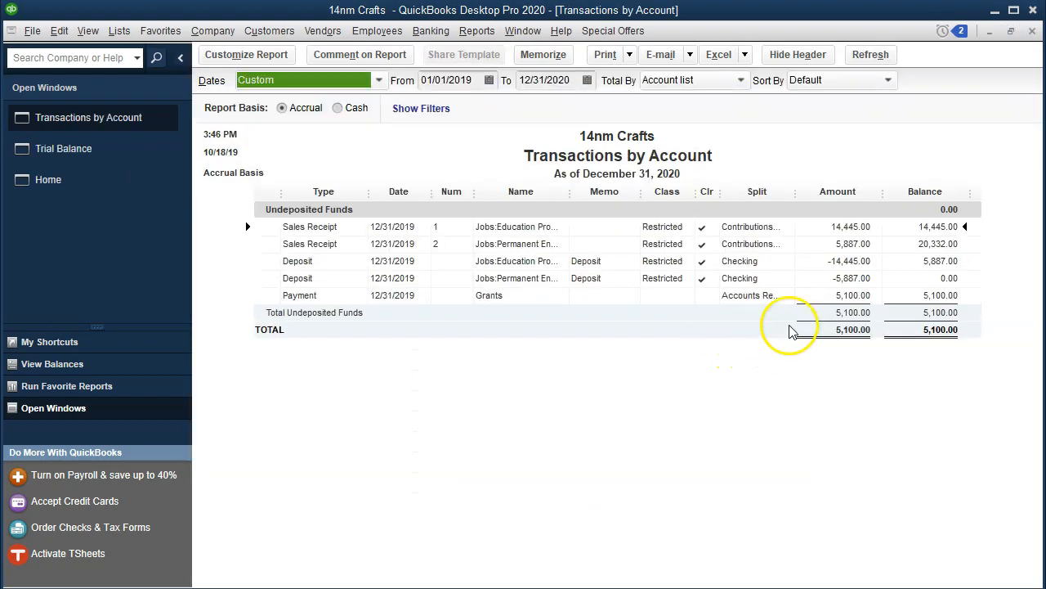
left_click(834, 295)
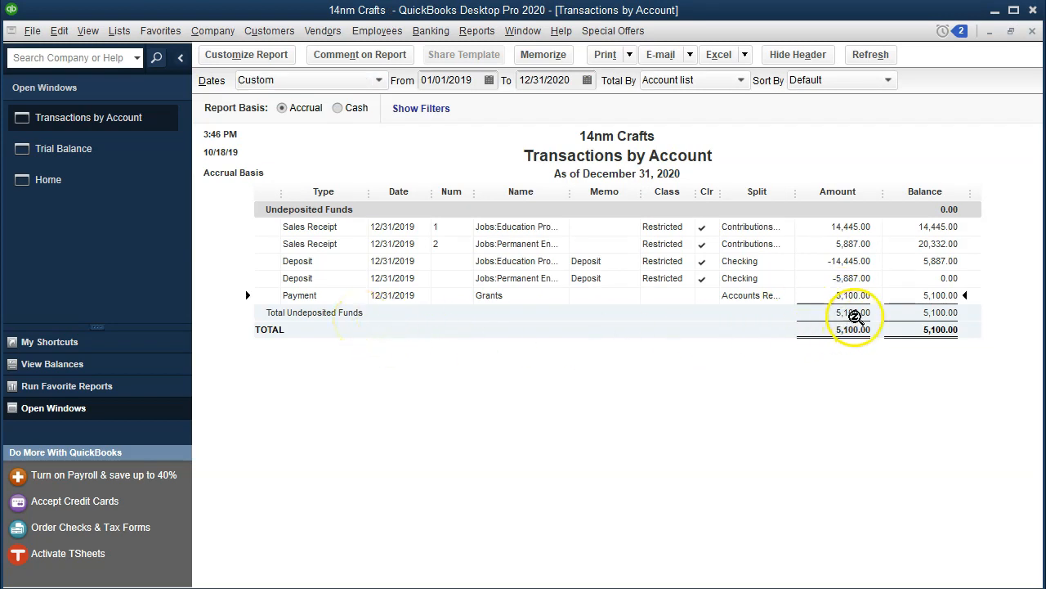
double_click(839, 297)
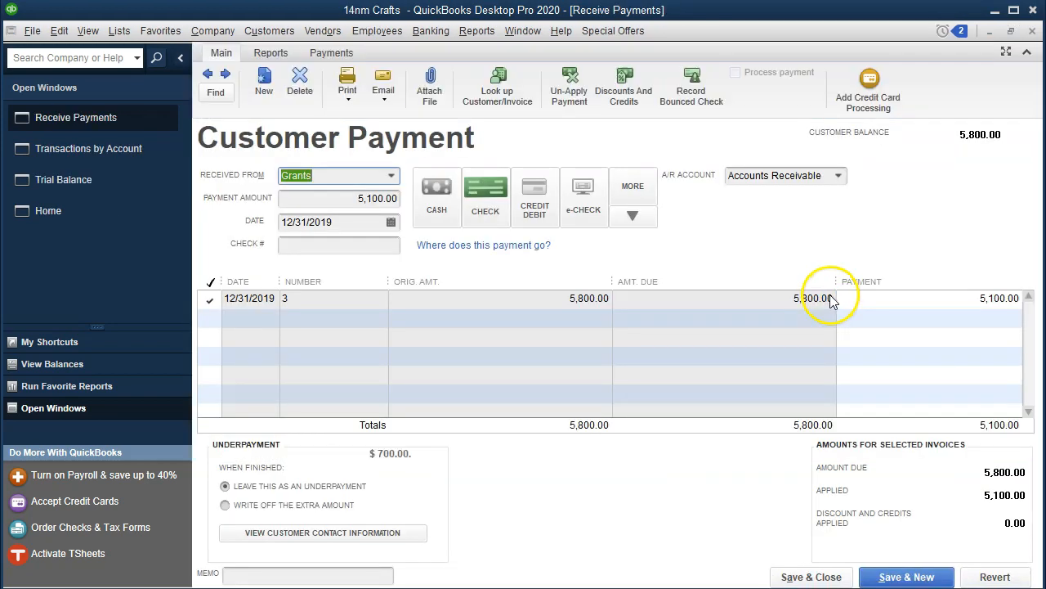
left_click(1031, 33)
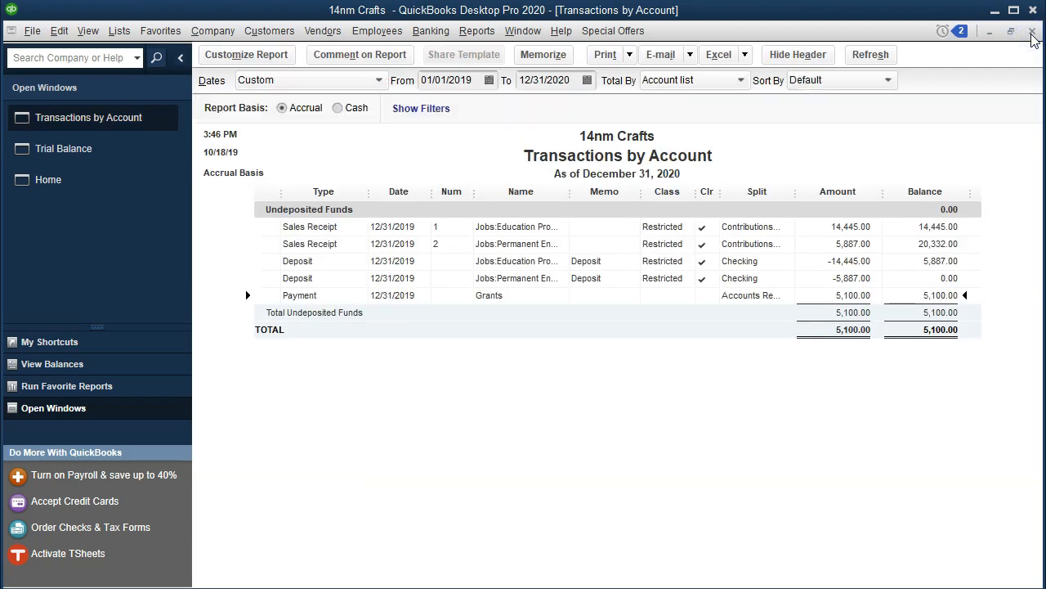
left_click(1032, 33)
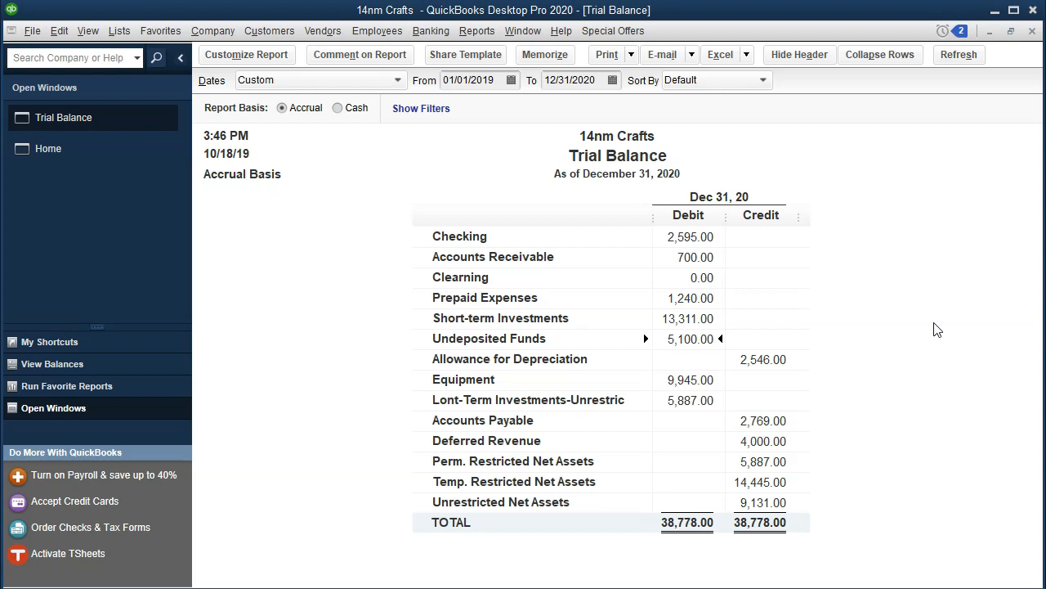
Step: Review the transactions behind the Accounts Receivable balance and return to the Trial Balance
left_click(691, 258)
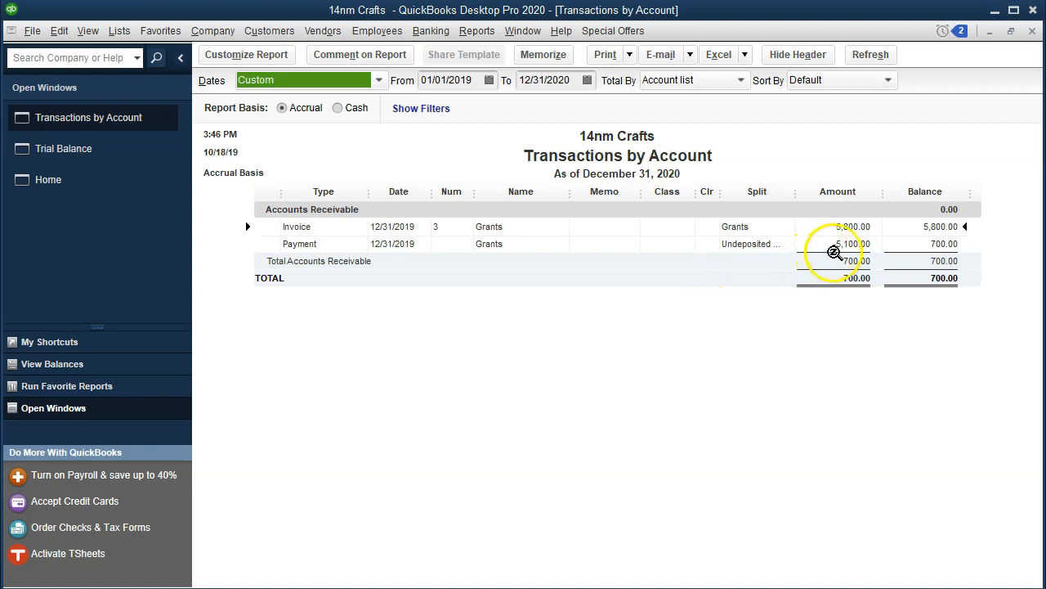
left_click(834, 252)
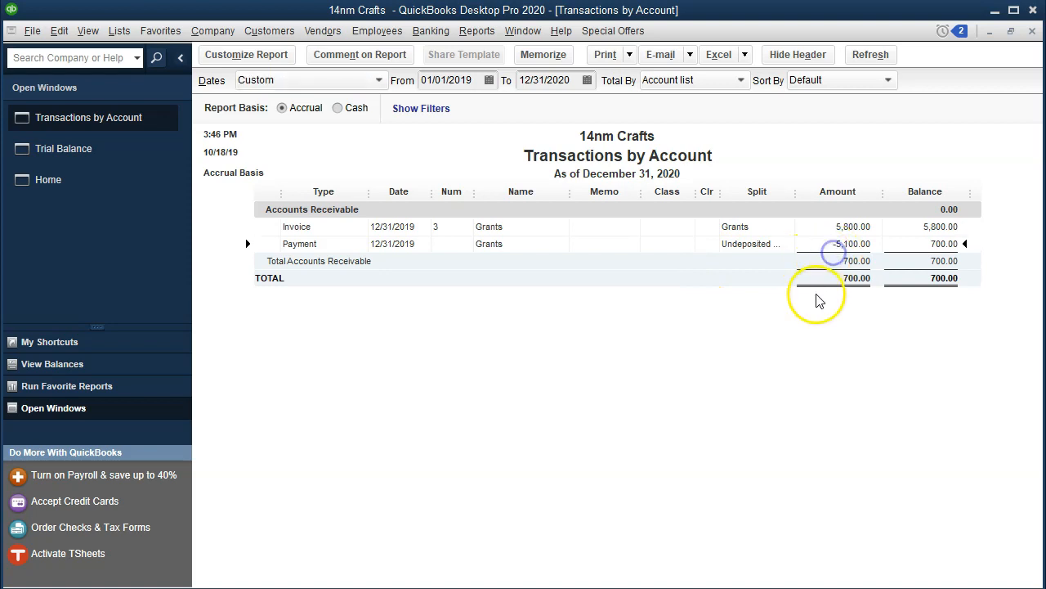
left_click(1032, 31)
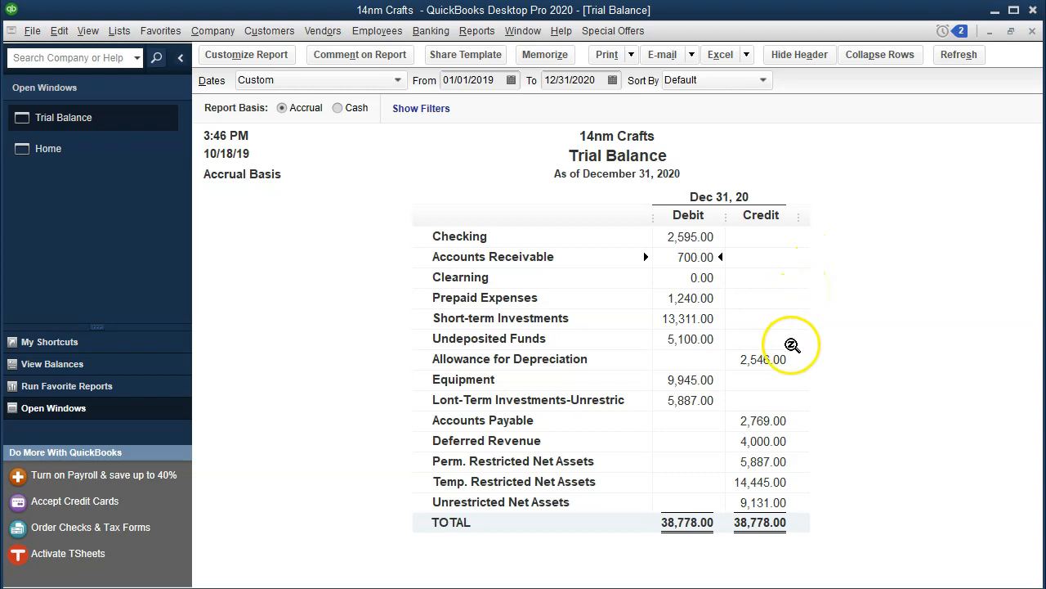
Step: Open the Customer Balance Detail report, examine the Grants invoice and payment, and close it without memorizing it
left_click(477, 31)
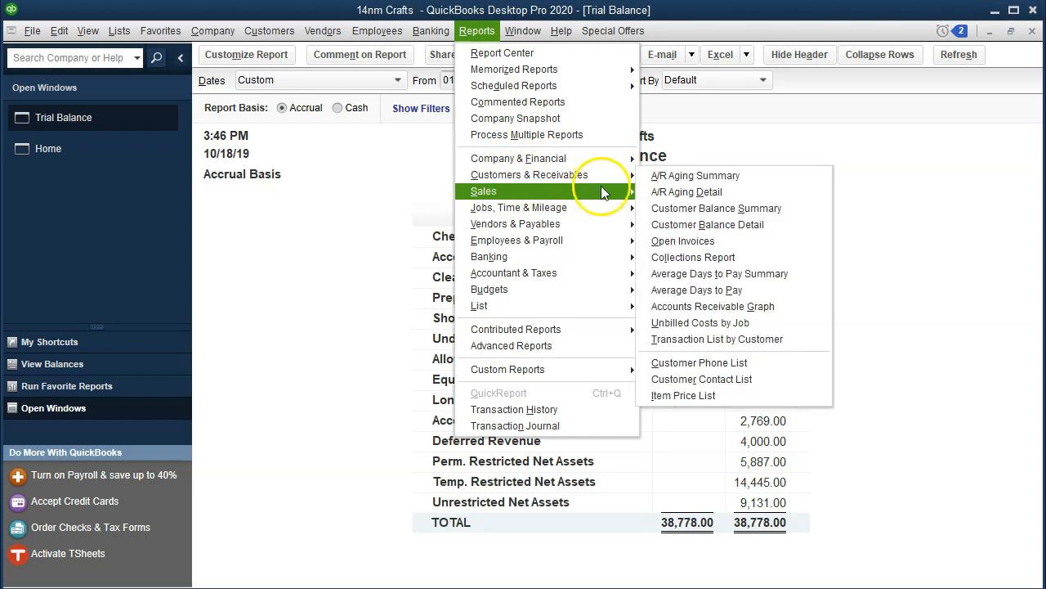
mouse_move(635, 180)
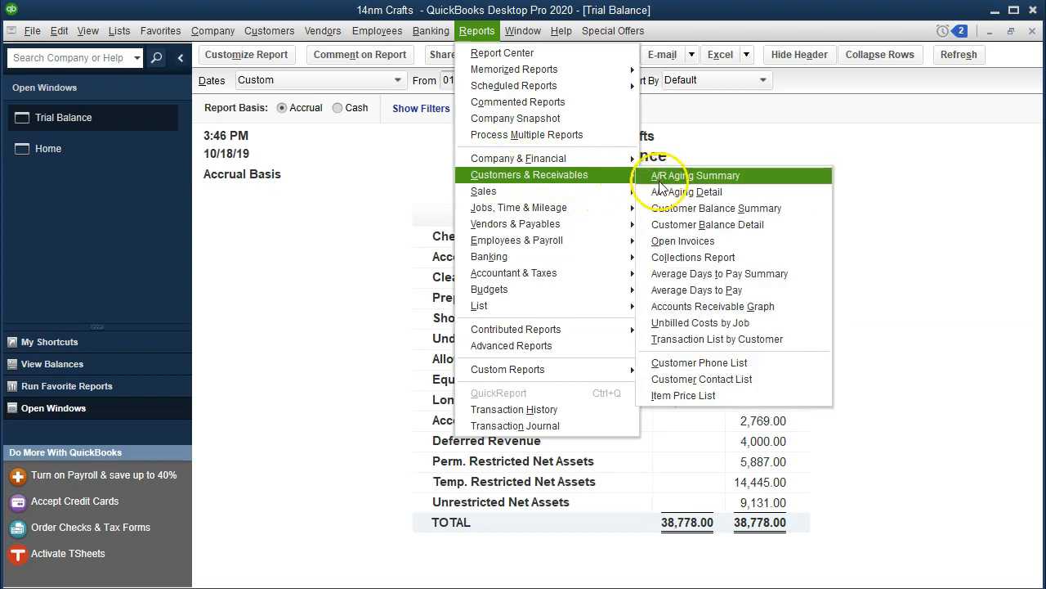
left_click(746, 232)
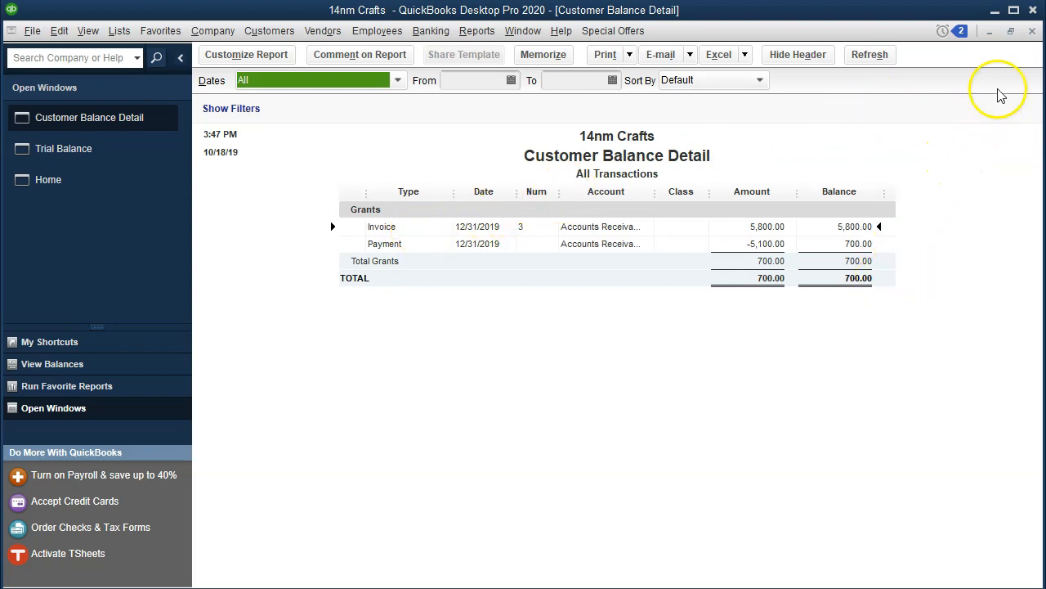
left_click(1031, 31)
left_click(877, 285)
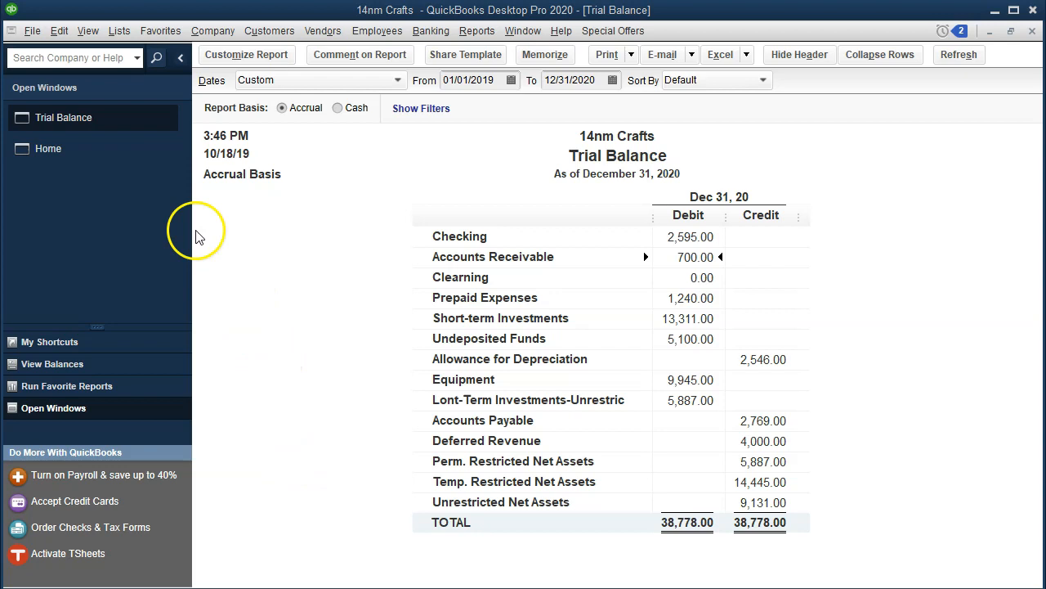
Step: Start a bank deposit into Checking and add the 5,100 Grants check payment from Undeposited Funds
left_click(80, 155)
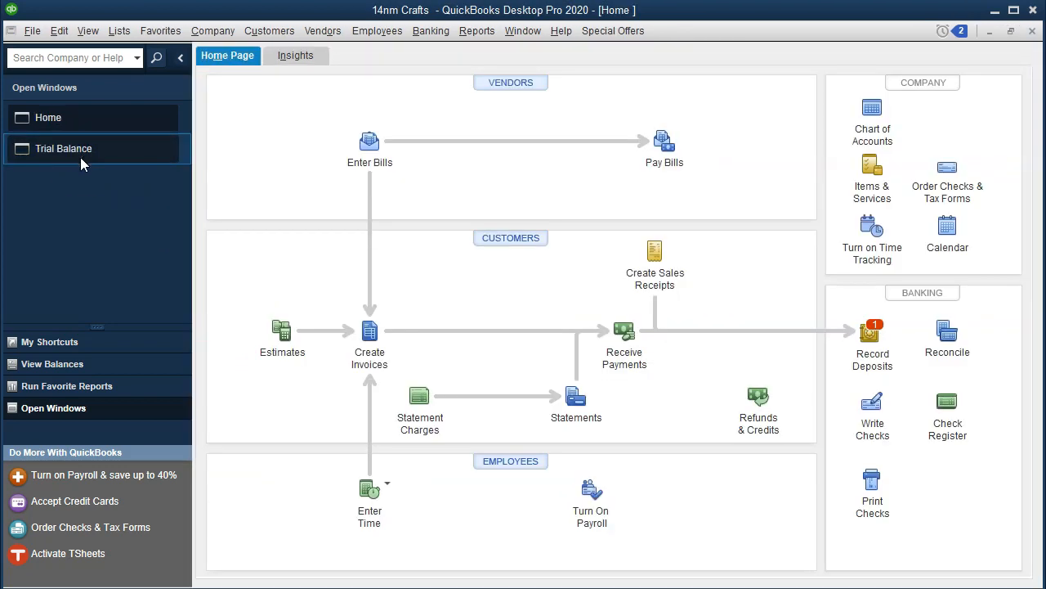
left_click(869, 354)
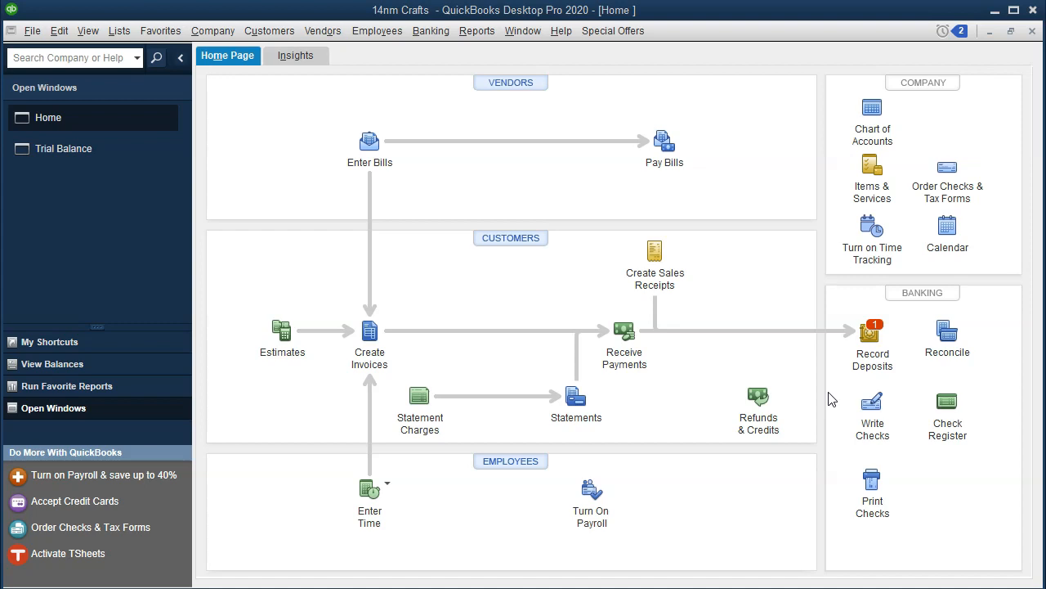
left_click(869, 332)
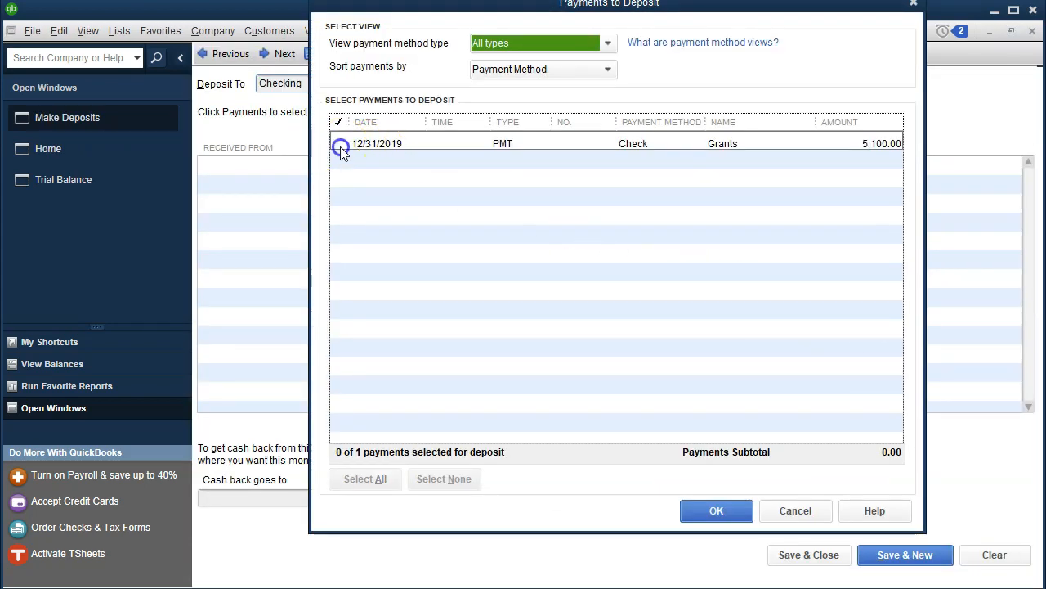
left_click(340, 147)
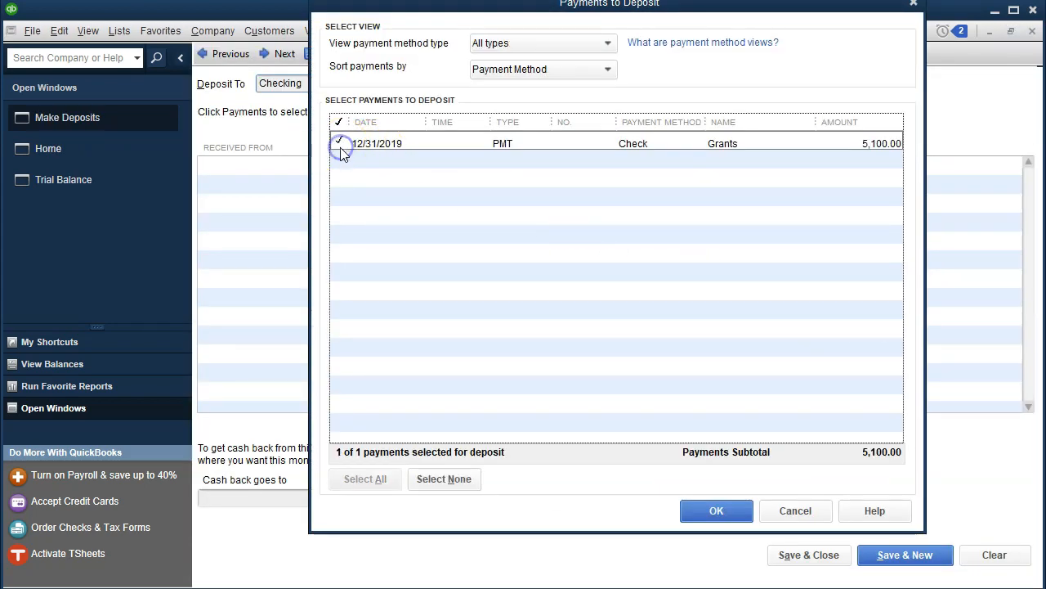
left_click(692, 503)
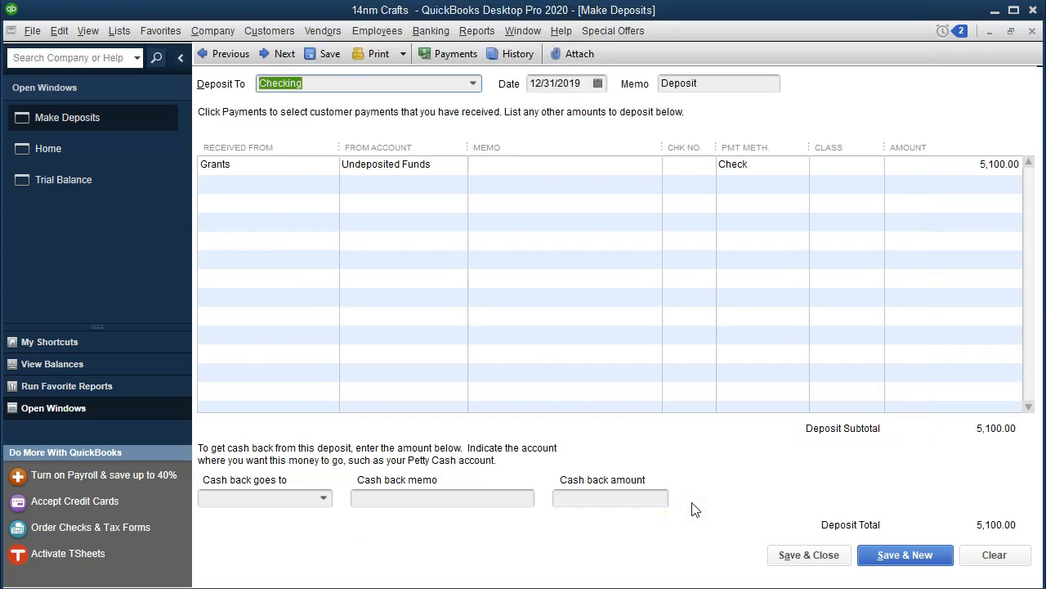
left_click(775, 556)
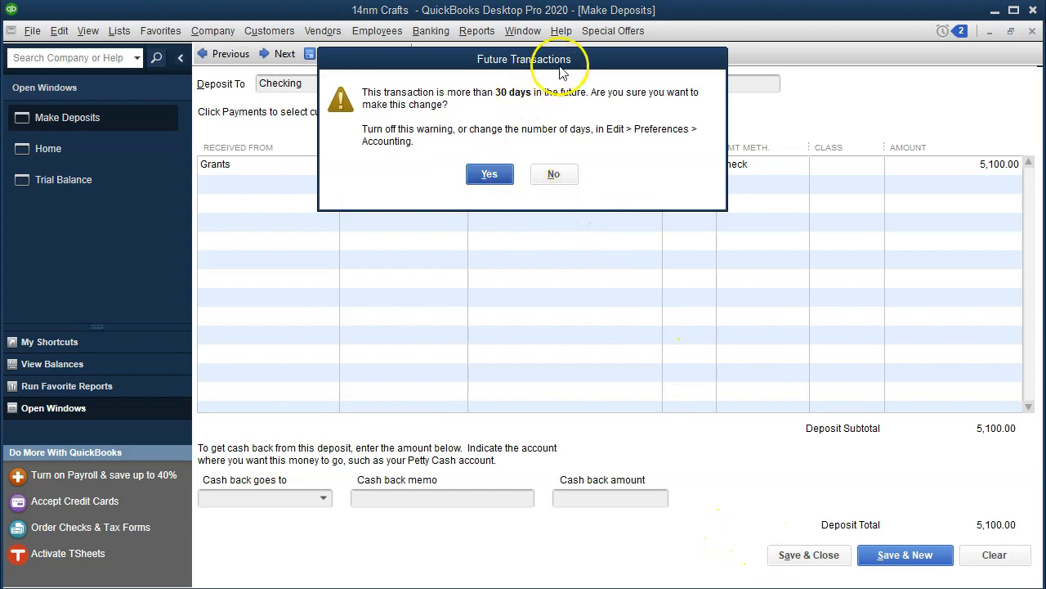
left_click_drag(561, 69, 569, 224)
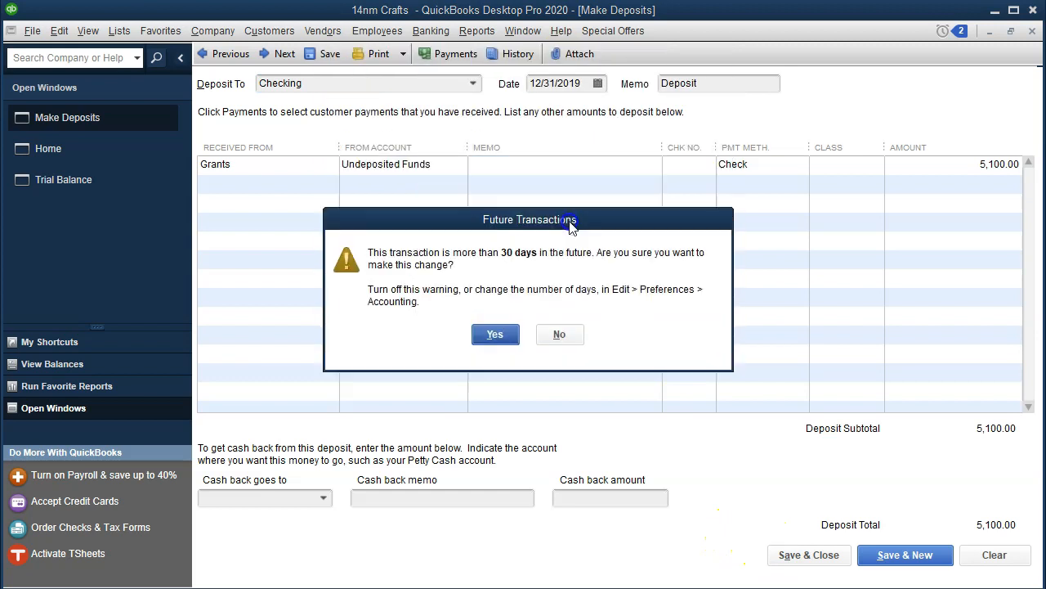
left_click(560, 334)
Step: Set the deposit date to 01/01/2020, save and close the deposit, and accept the future date
double_click(560, 82)
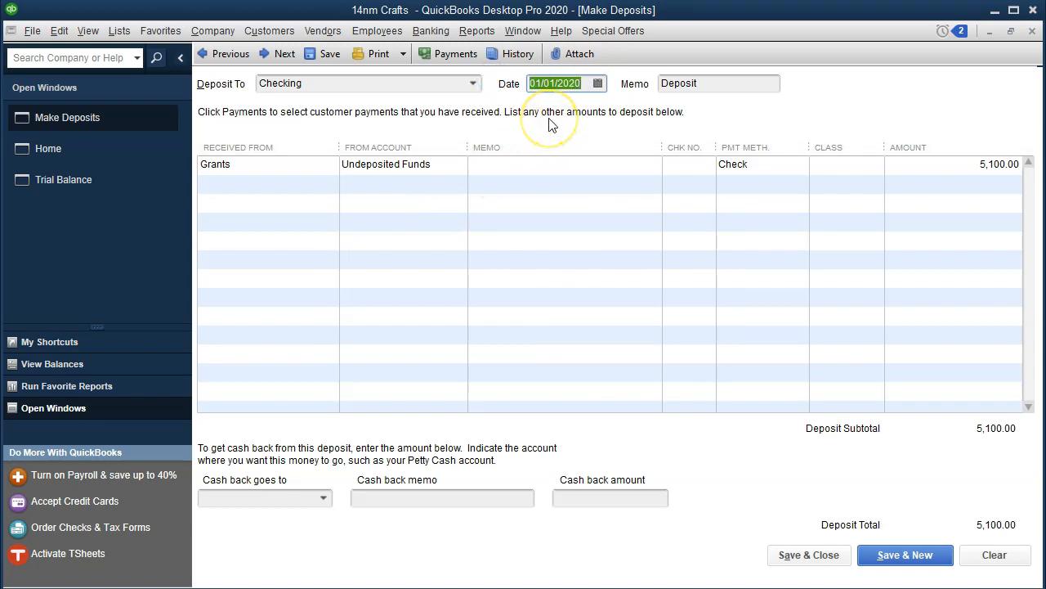
left_click(785, 556)
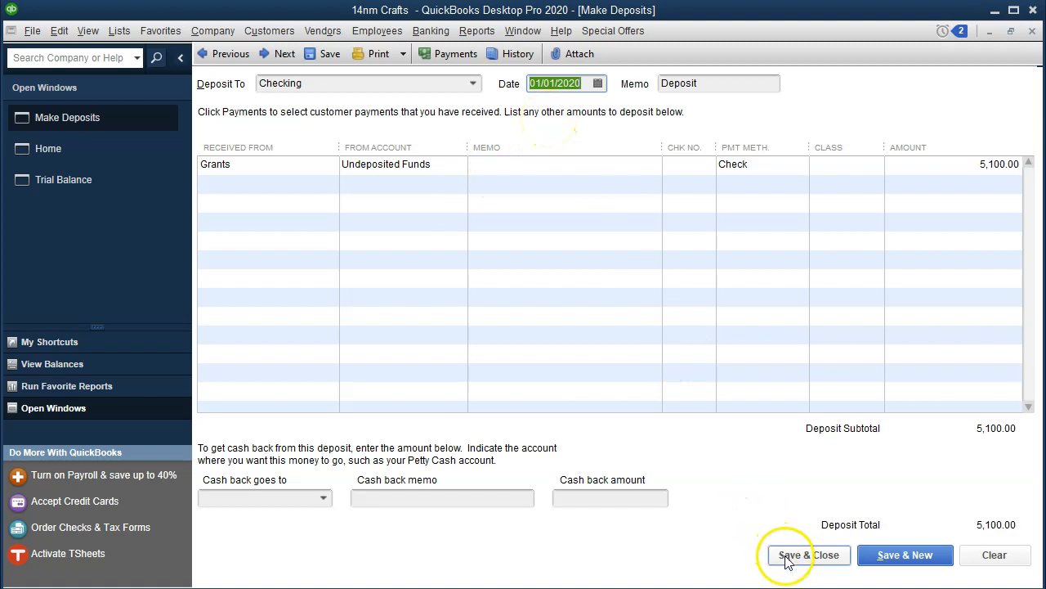
left_click(489, 171)
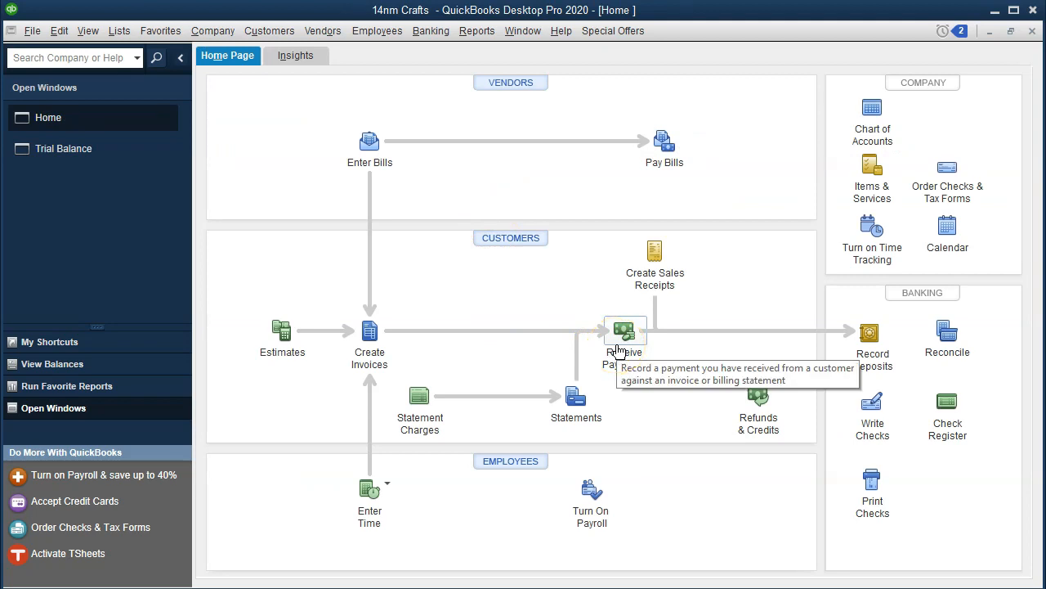
Step: Open the existing Grants customer payment of 5,100, change its date to 01/01/2020, and save it, accepting the invoice change and future date
left_click(619, 347)
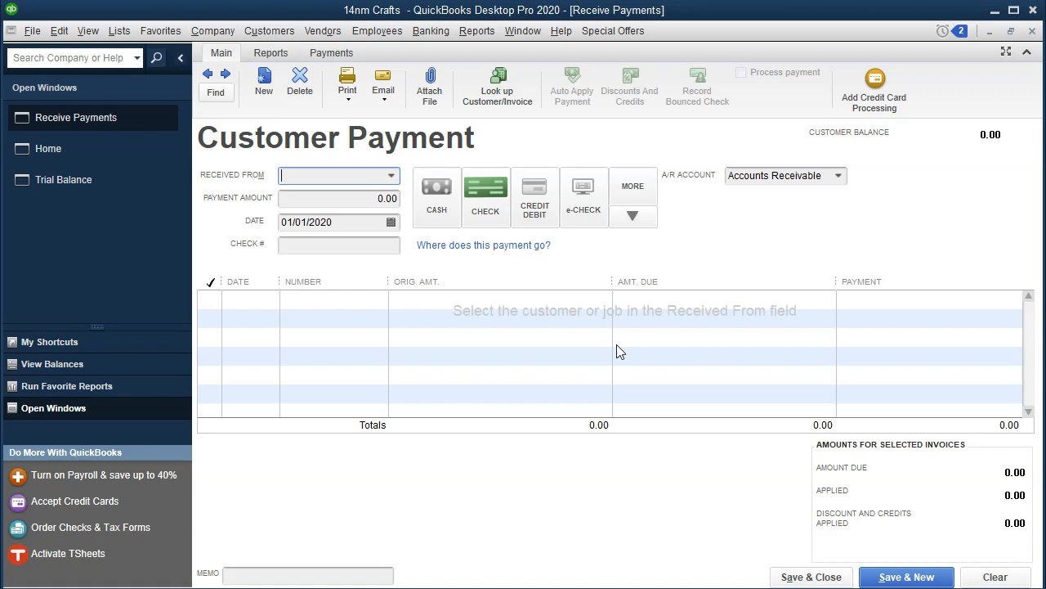
left_click(210, 80)
left_click(350, 221)
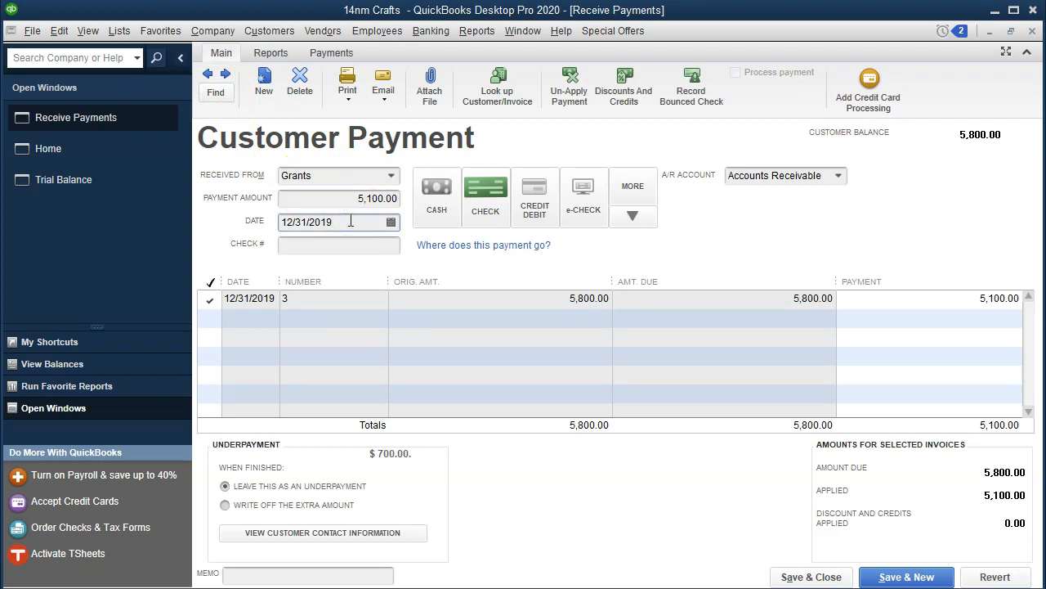
key("plus")
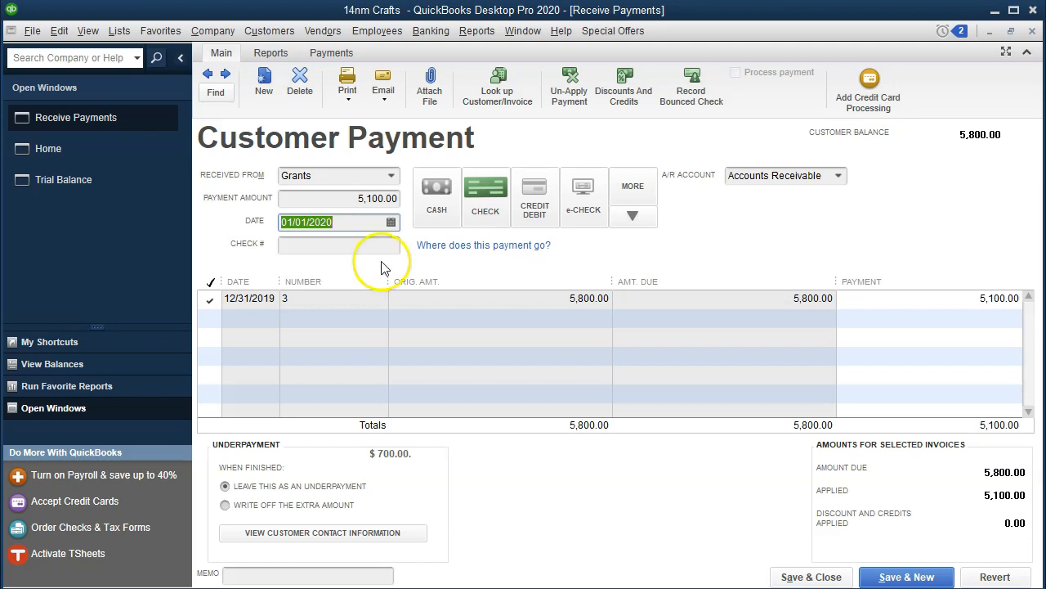
left_click(795, 578)
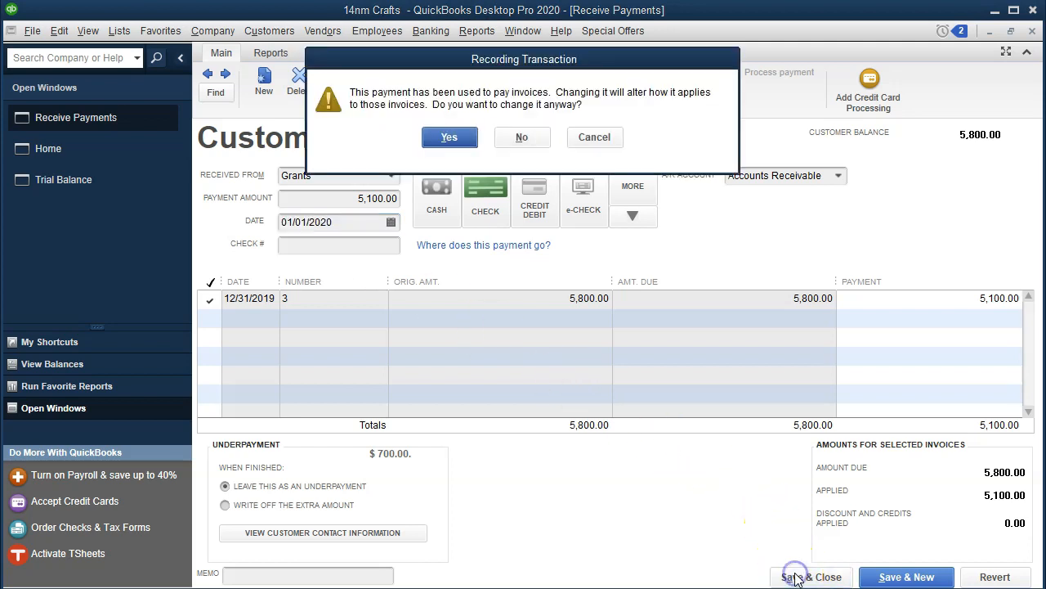
left_click(458, 140)
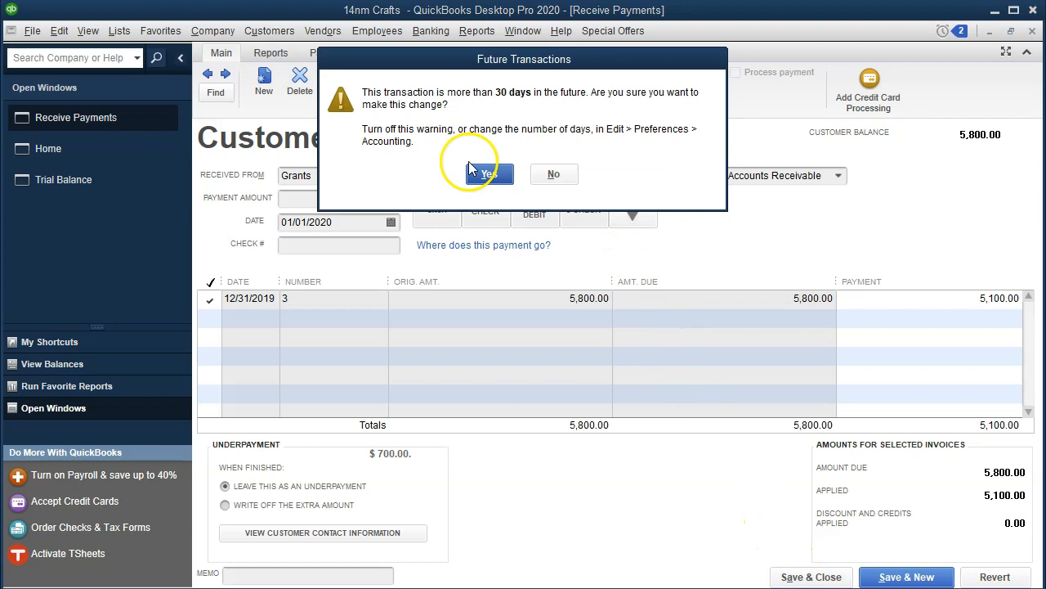
left_click(482, 173)
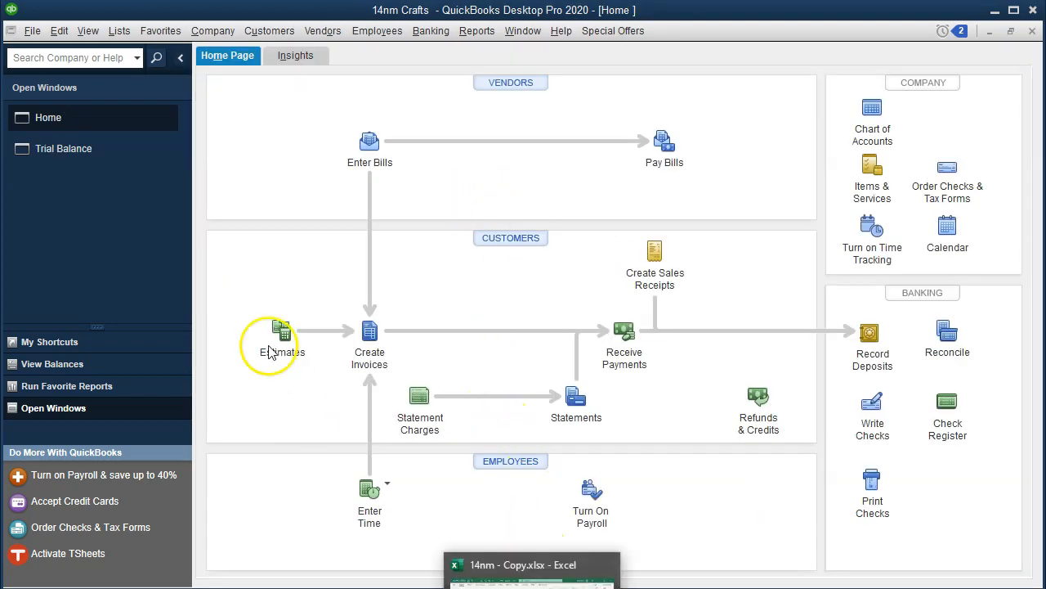
Step: Return to the Trial Balance, review the transactions behind the Checking balance, and check the Undeposited Funds line
left_click(75, 149)
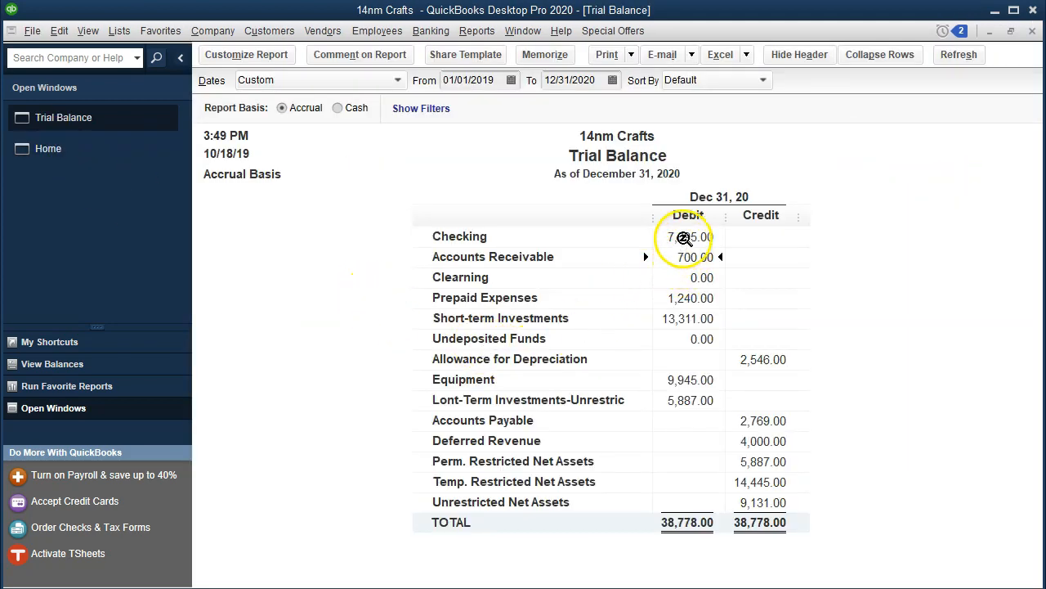
double_click(685, 236)
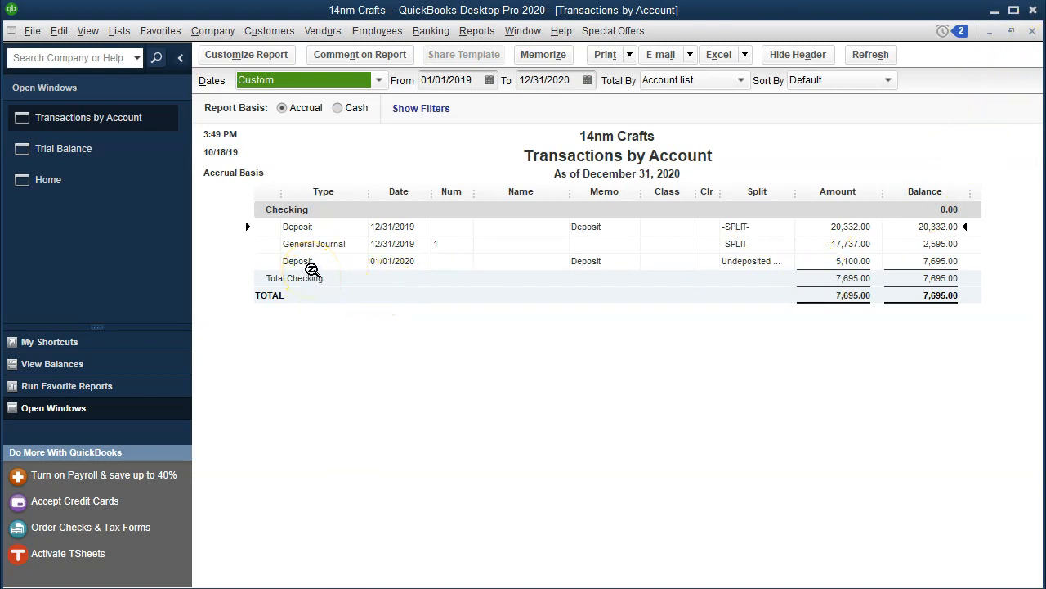
left_click(1033, 31)
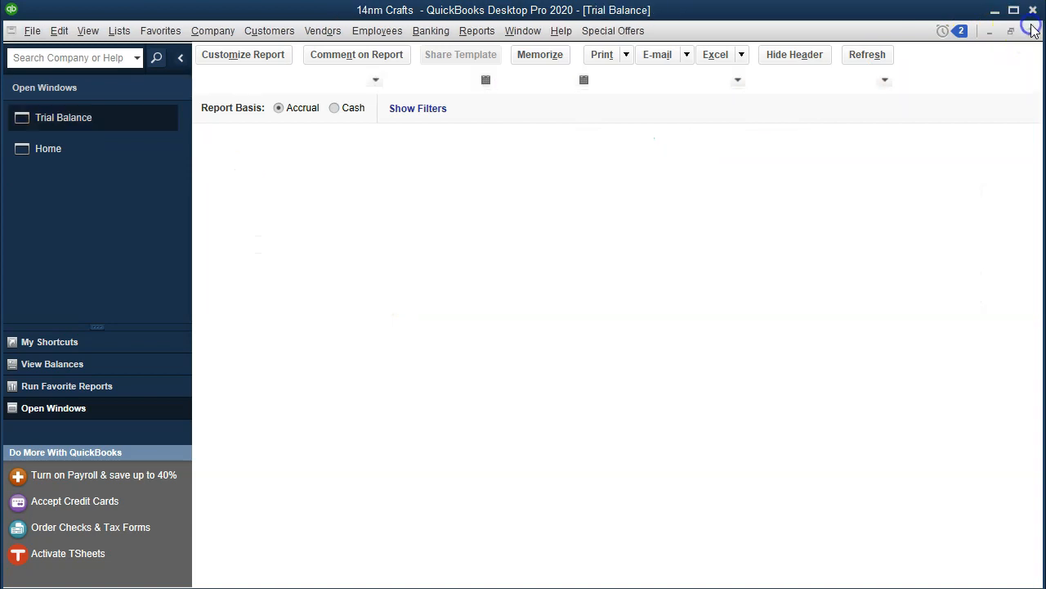
left_click(695, 345)
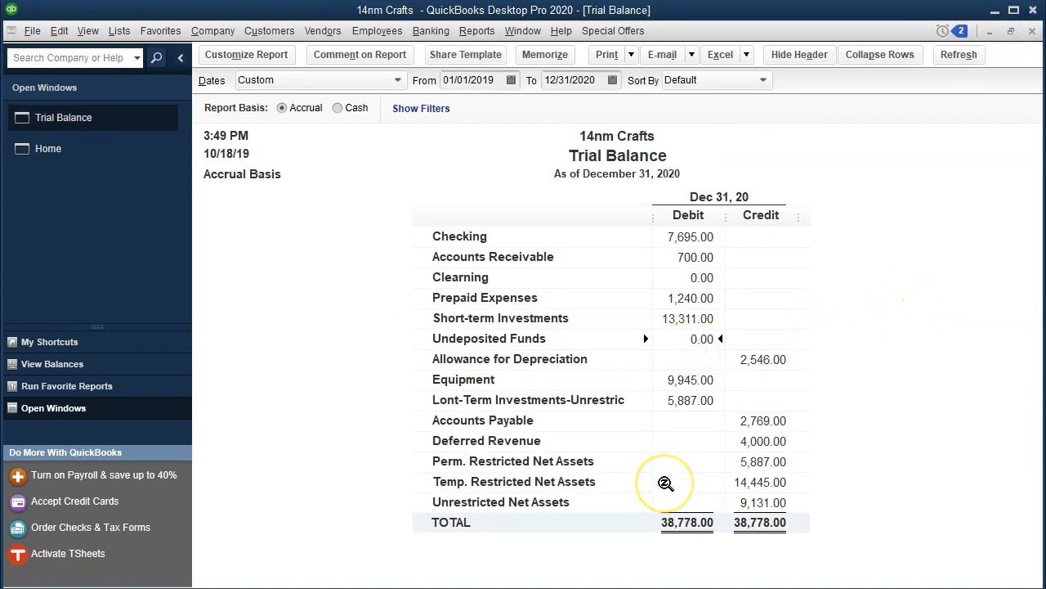
Step: Switch to the Excel workbook and fill the 7,800 Cash and Contributions-Without Donor Restrictions journal entry in G6:I7 with green
key("alt+Tab")
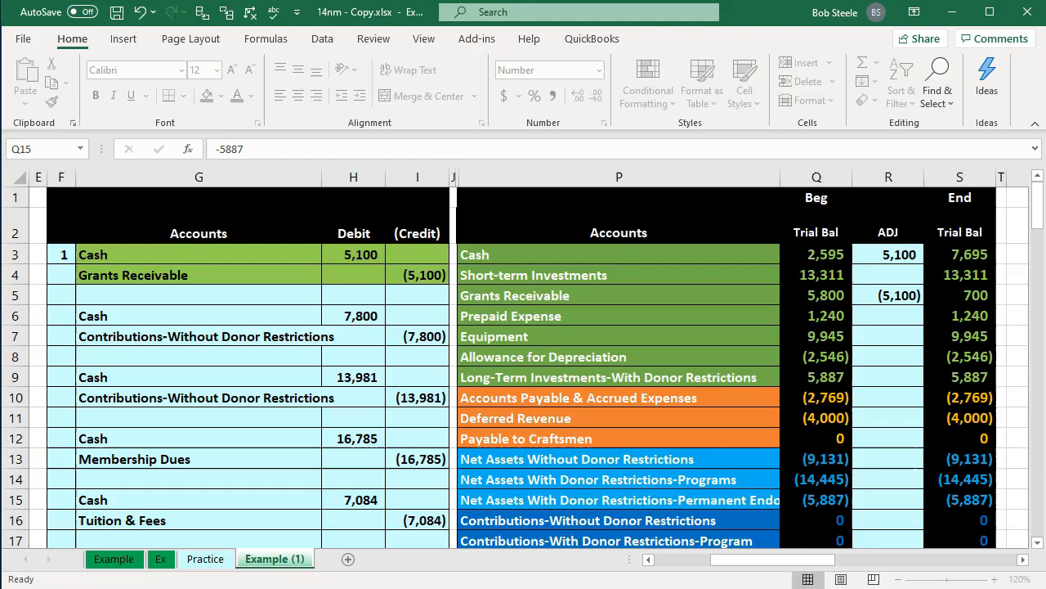
left_click(237, 401)
left_click_drag(318, 312, 391, 327)
right_click(390, 327)
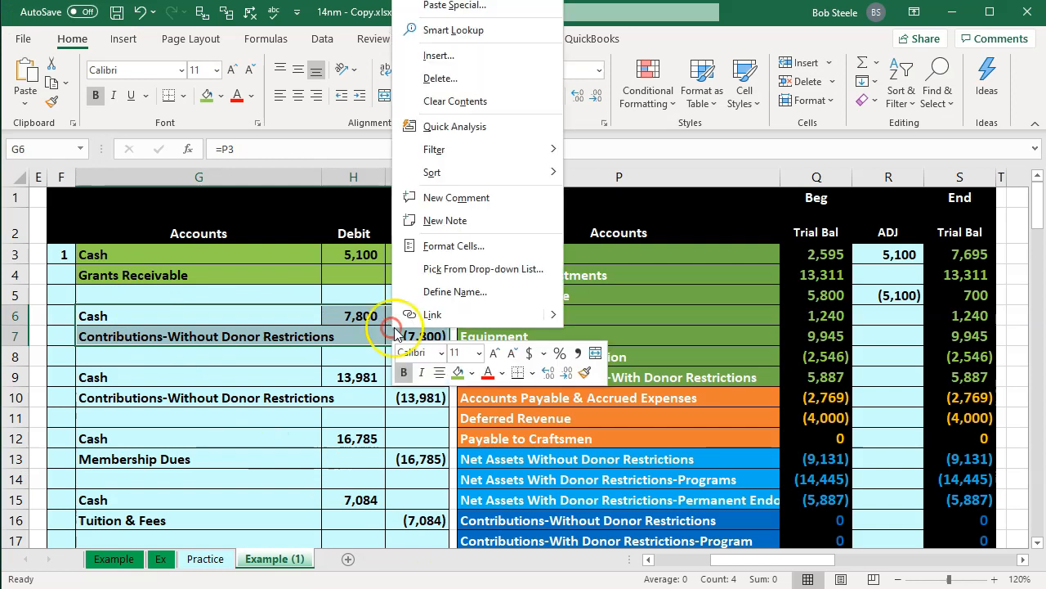
left_click(459, 369)
key("Down")
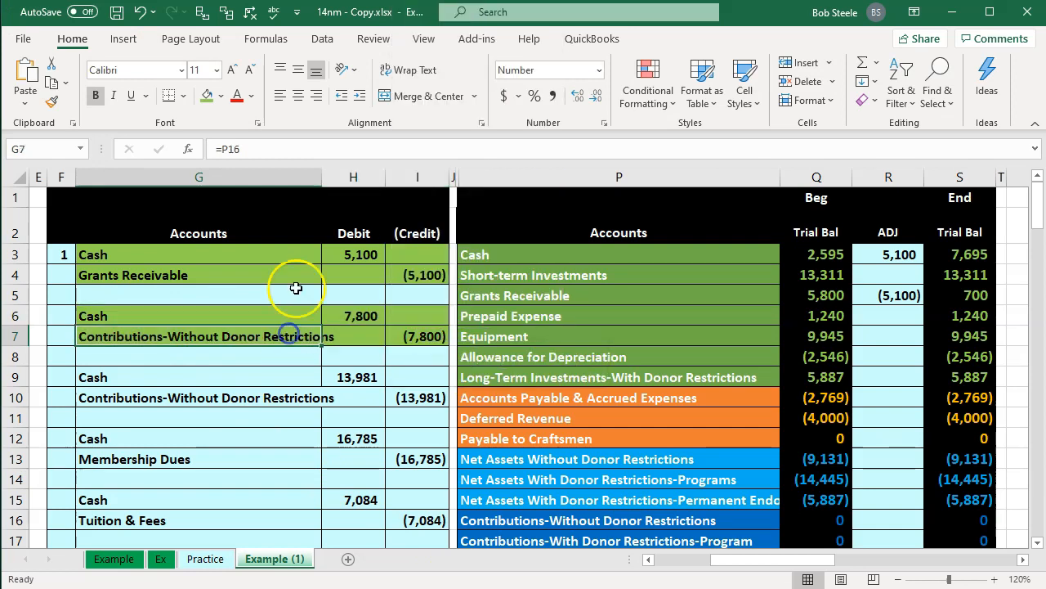
Step: Examine the unrestricted cash received details for grants in the problem data alongside the contributions entry and trial balance
key("Left")
key("Left")
key("Left")
key("Left")
key("Left")
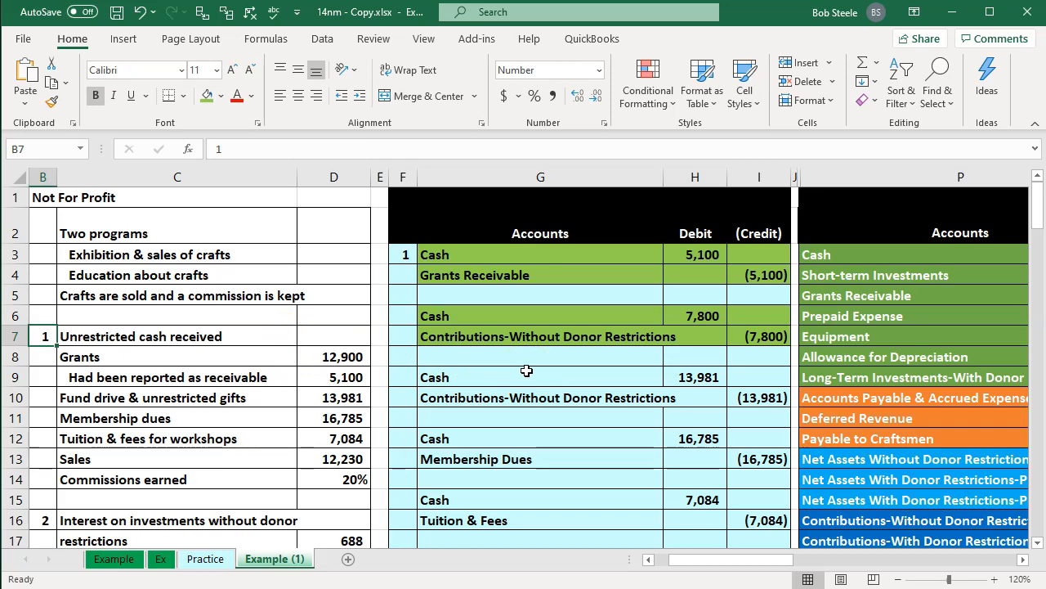
left_click(532, 336)
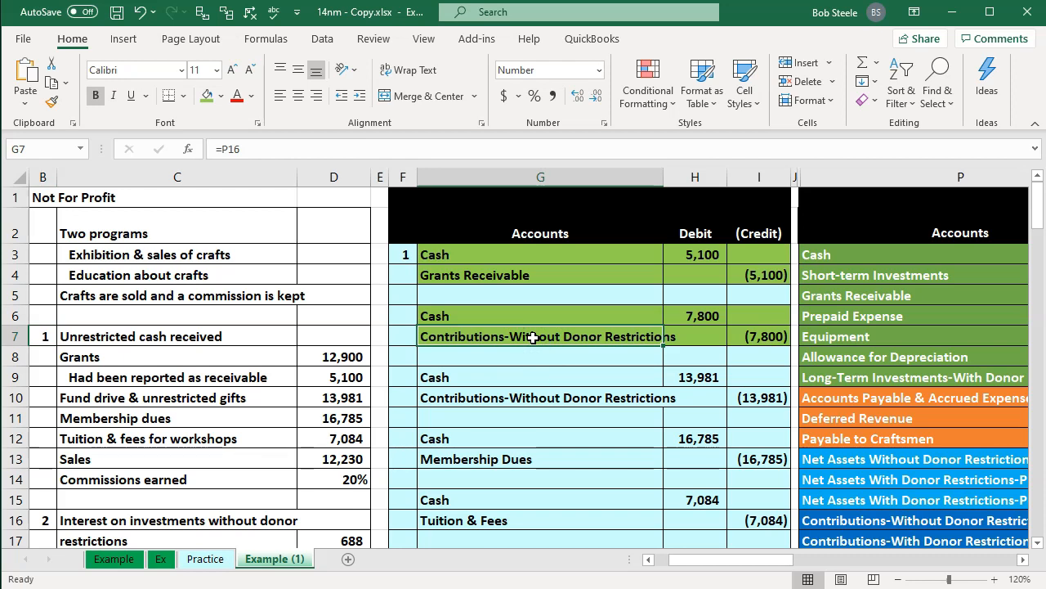
key("Right")
key("Right")
key("Right")
key("Right")
key("Right")
key("Right")
key("Right")
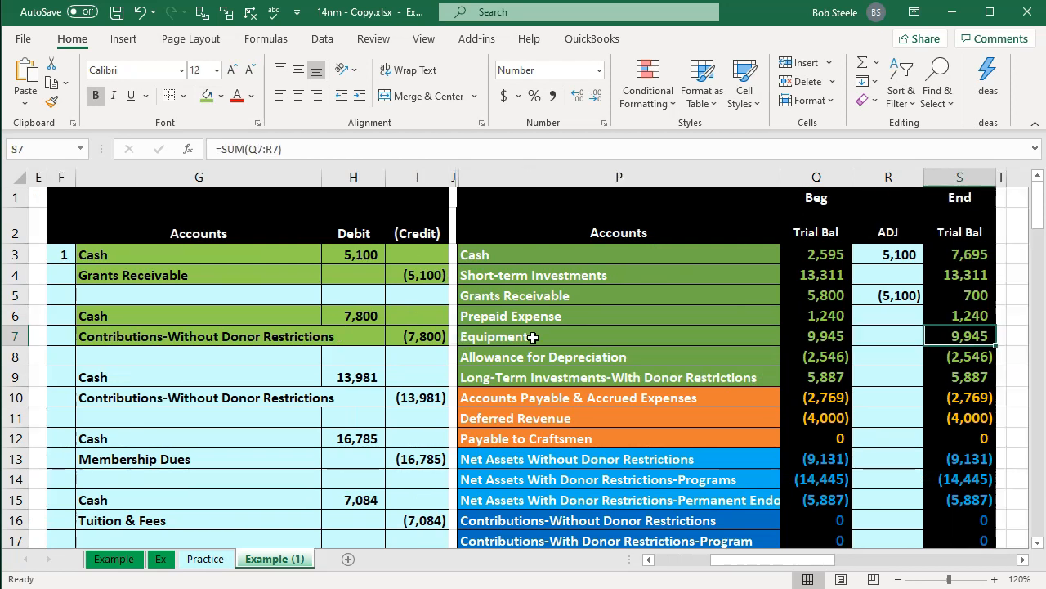
Step: Extend the Cash adjustment formula in R3 to =H3+H6 to include the 7,800 contribution debit
left_click(140, 316)
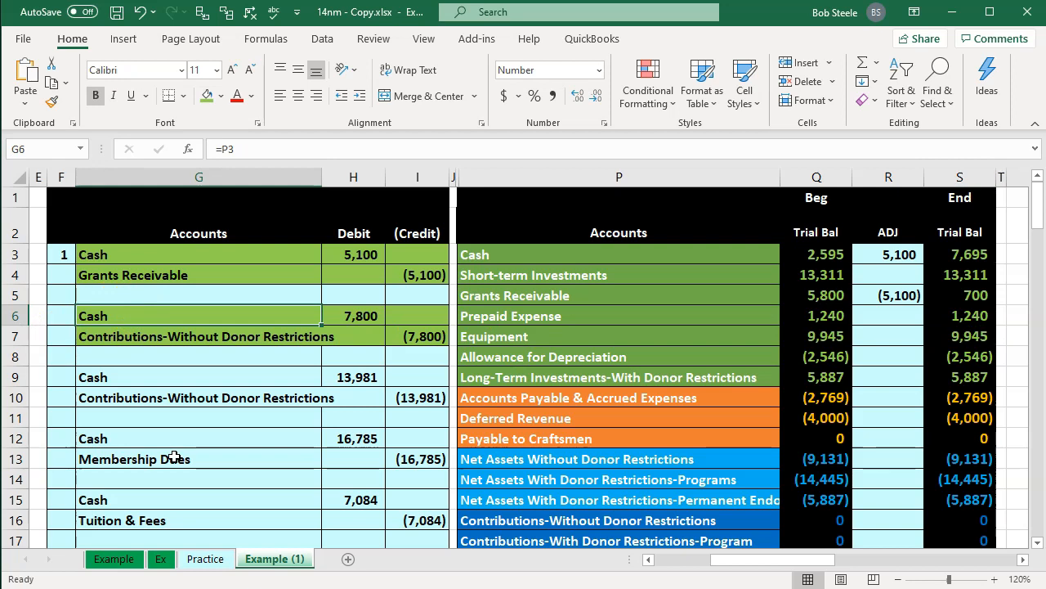
key("Down")
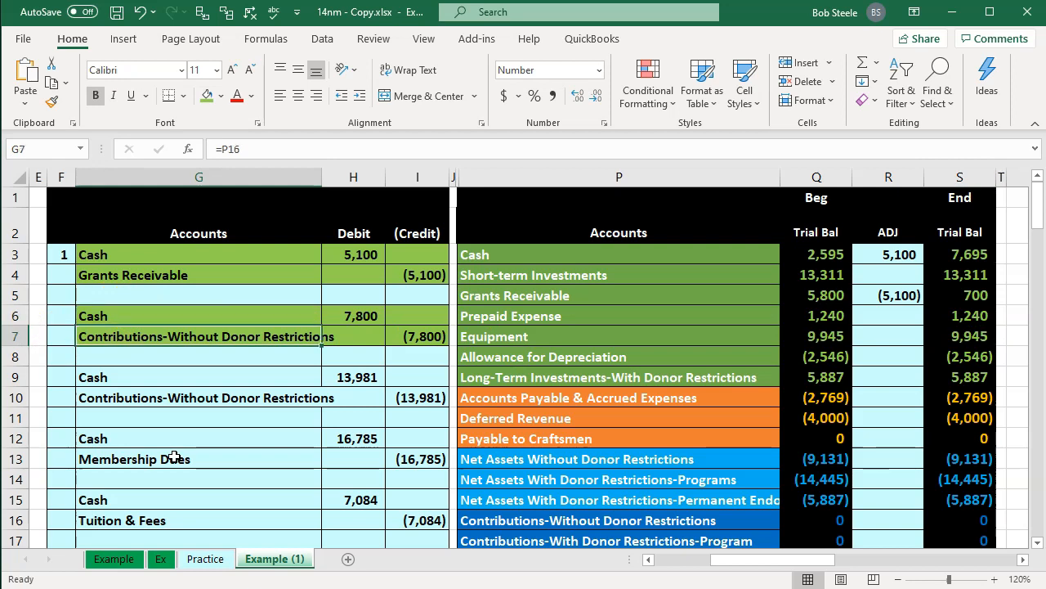
key("Right")
key("Right")
key("Right")
key("Right")
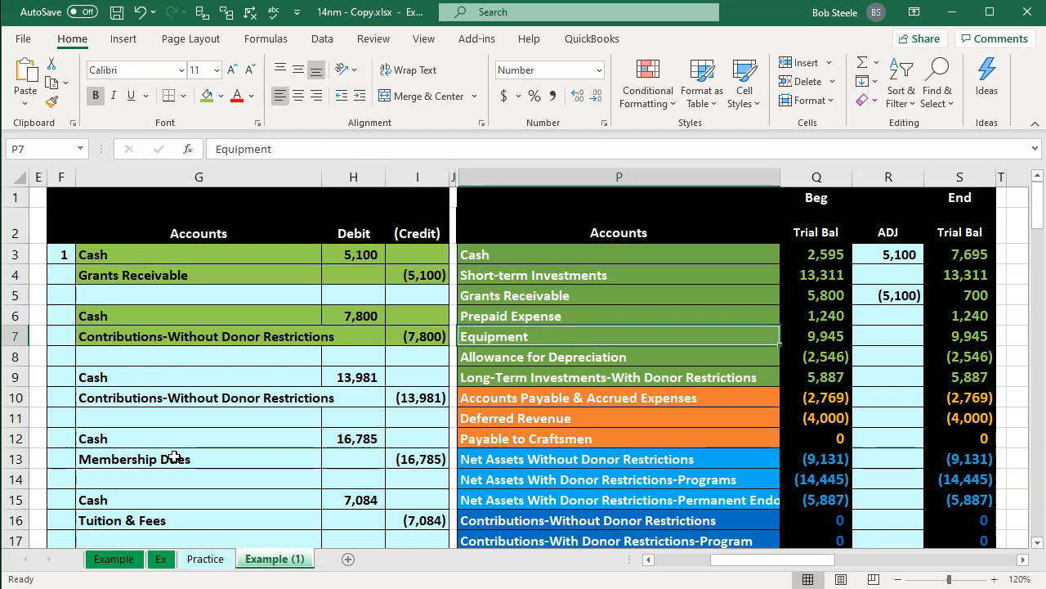
key("Right")
key("Right")
key("Up")
key("Up")
key("Up")
key("Up")
key("Up")
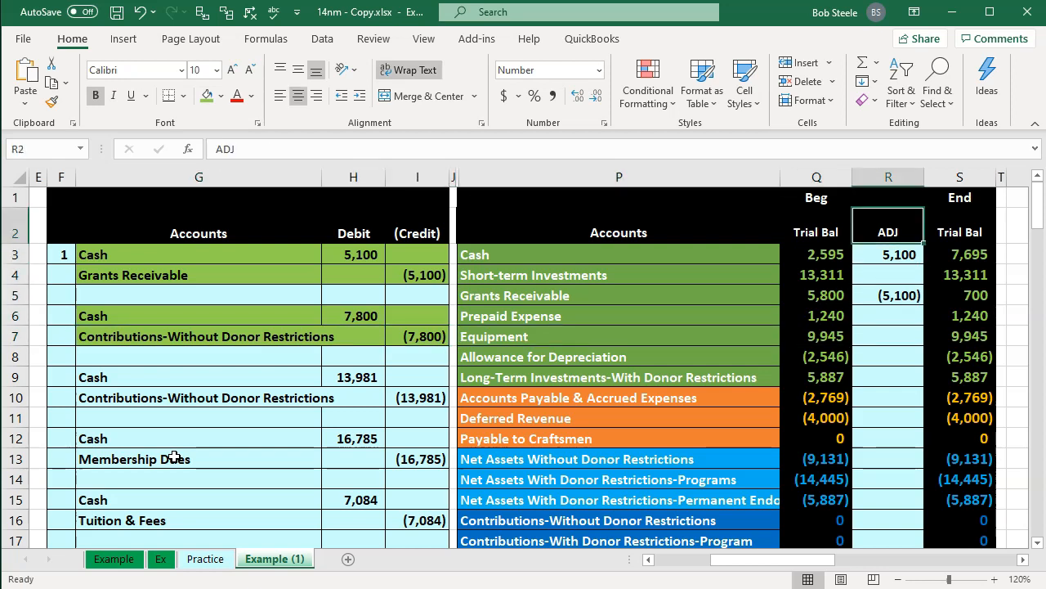
key("Down")
key("F2")
type("+")
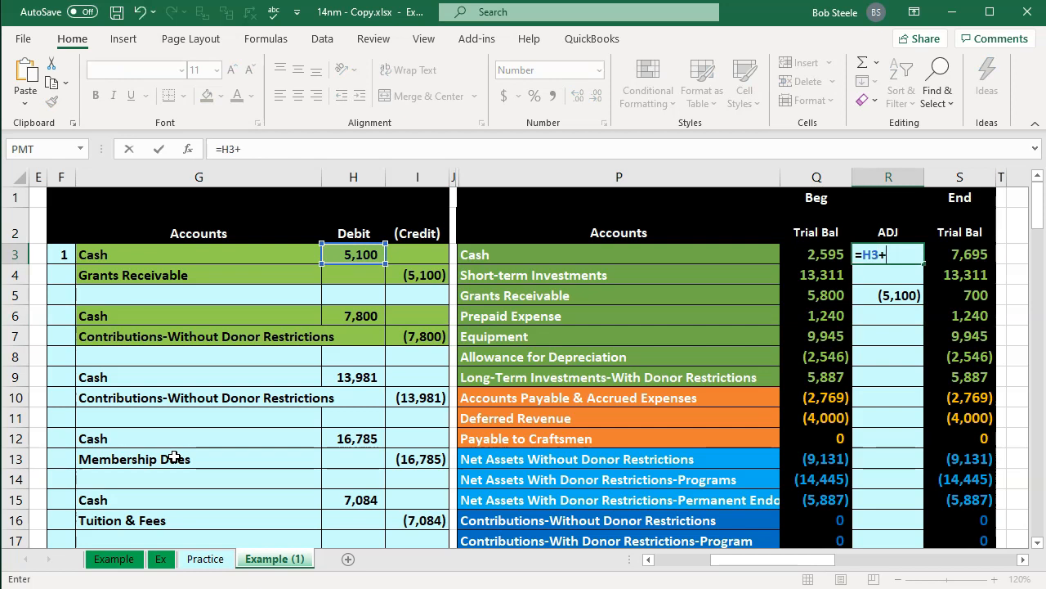
key("Down")
key("Down")
key("Down")
key("Down")
key("Left")
key("Left")
key("Left")
key("Left")
key("Left")
key("Up")
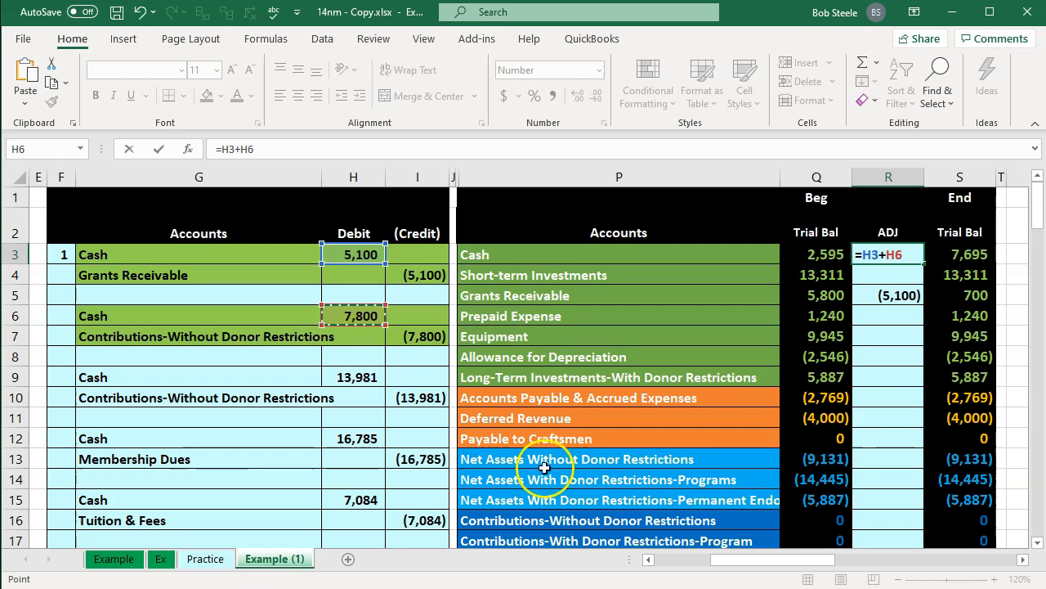
key("Return")
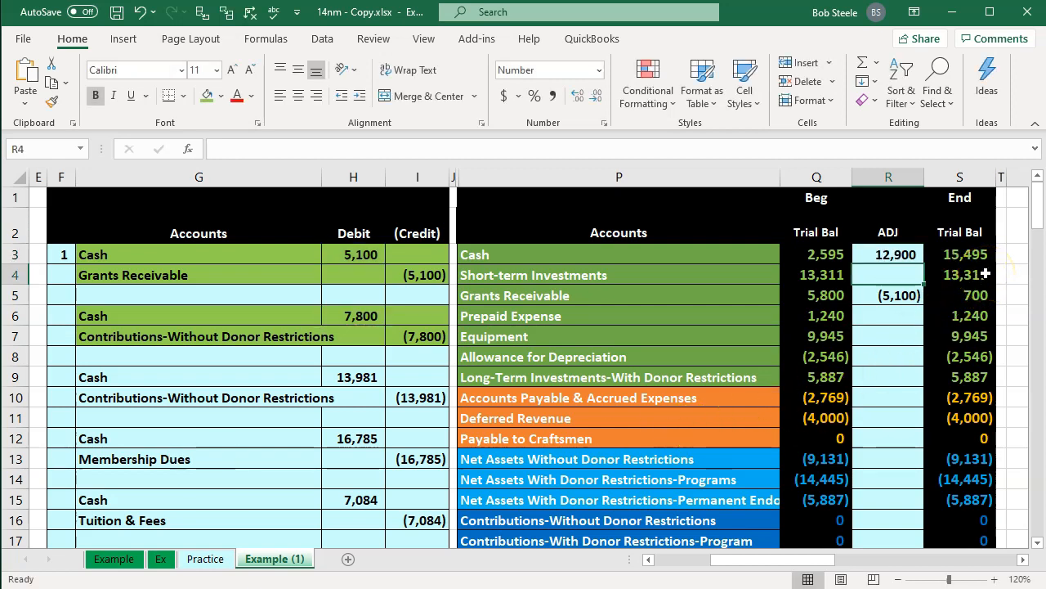
Step: Link the Contributions-Without Donor Restrictions adjustment in R16 to the 7,800 credit in I7
left_click_drag(299, 336, 441, 336)
key("Down")
key("Down")
key("Down")
key("Down")
key("Down")
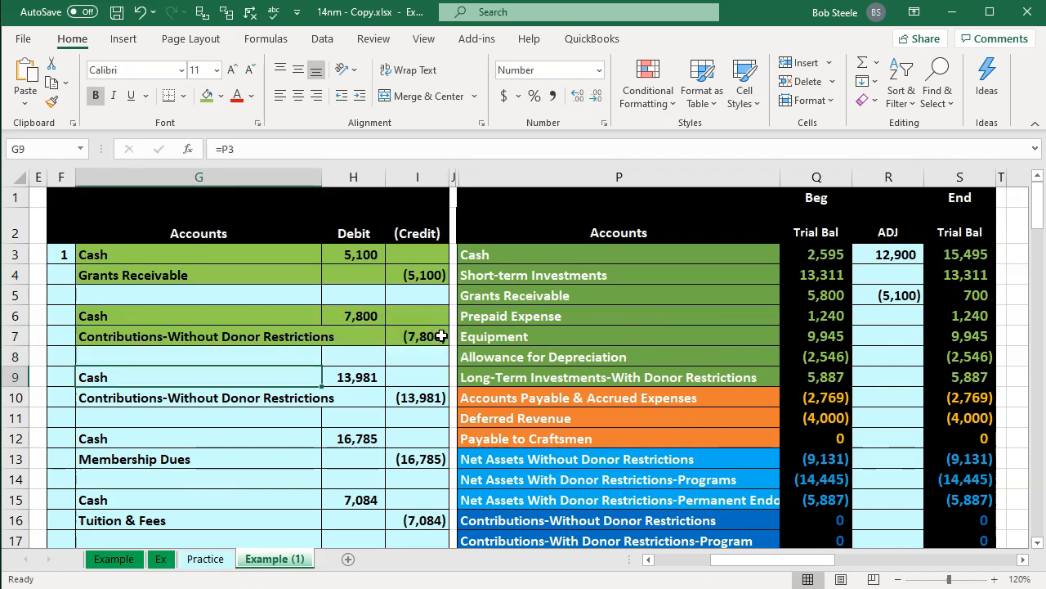
key("Down")
key("Down")
key("Down")
key("Down")
key("Down")
key("Down")
key("Right")
key("Right")
key("Up")
key("Up")
key("Up")
key("Right")
key("Down")
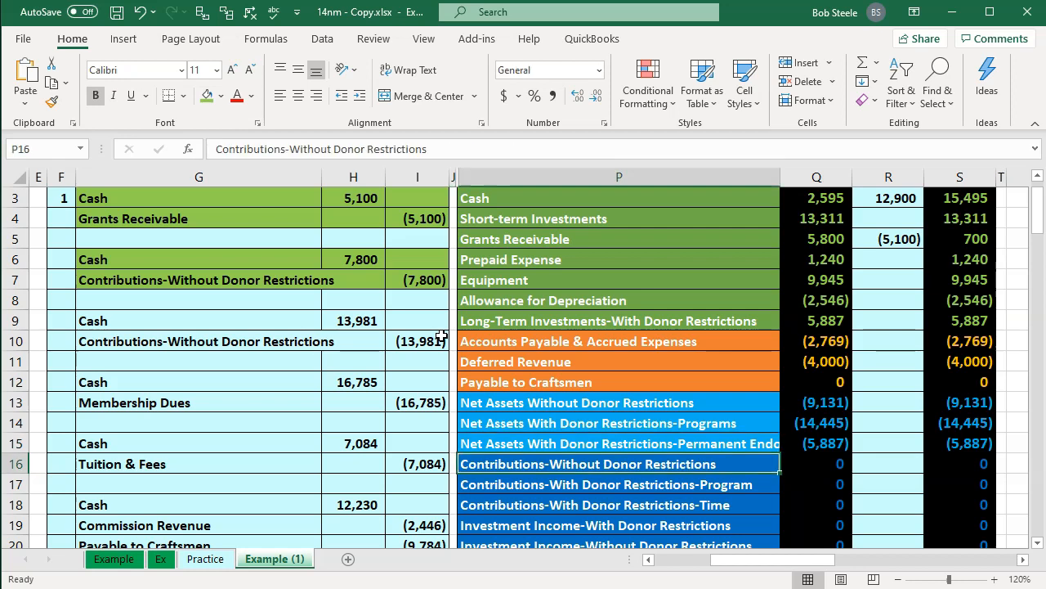
key("Right")
key("Right")
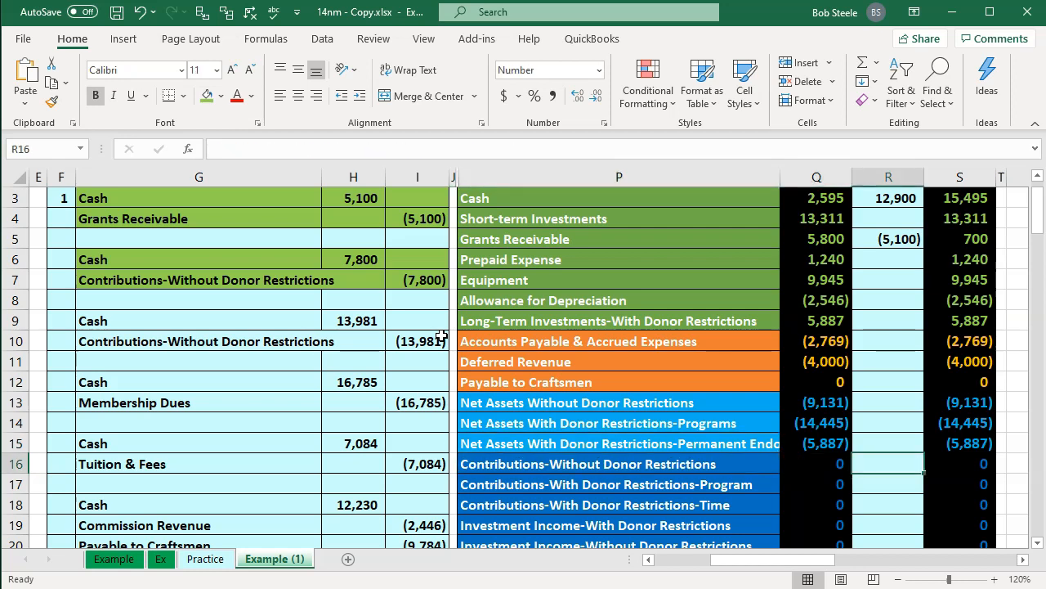
type("=")
key("Left")
key("Left")
key("Left")
key("Left")
key("Up")
key("Up")
key("Up")
key("Up")
key("Up")
key("Up")
key("Up")
key("Up")
key("Up")
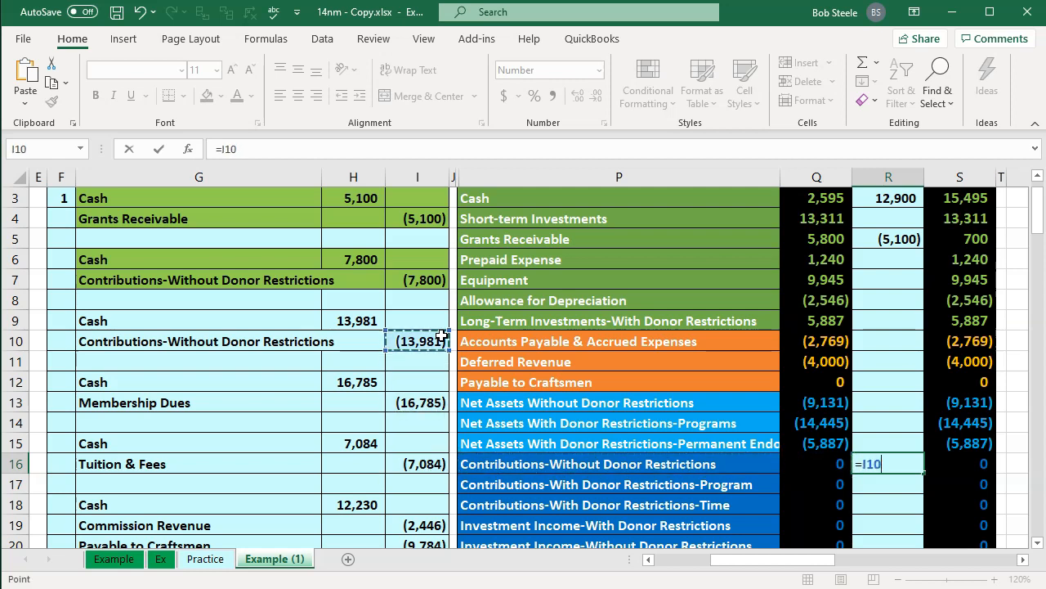
key("Return")
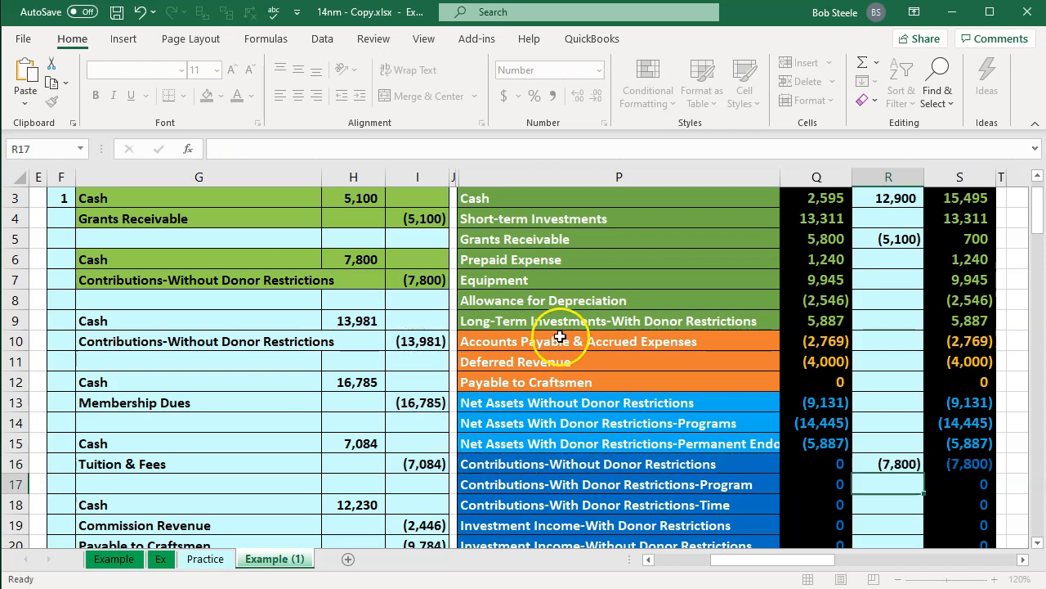
Step: Check the ending Contributions-Without Donor Restrictions balance and the formula totaling the change in temp accounts in S37
left_click(977, 463)
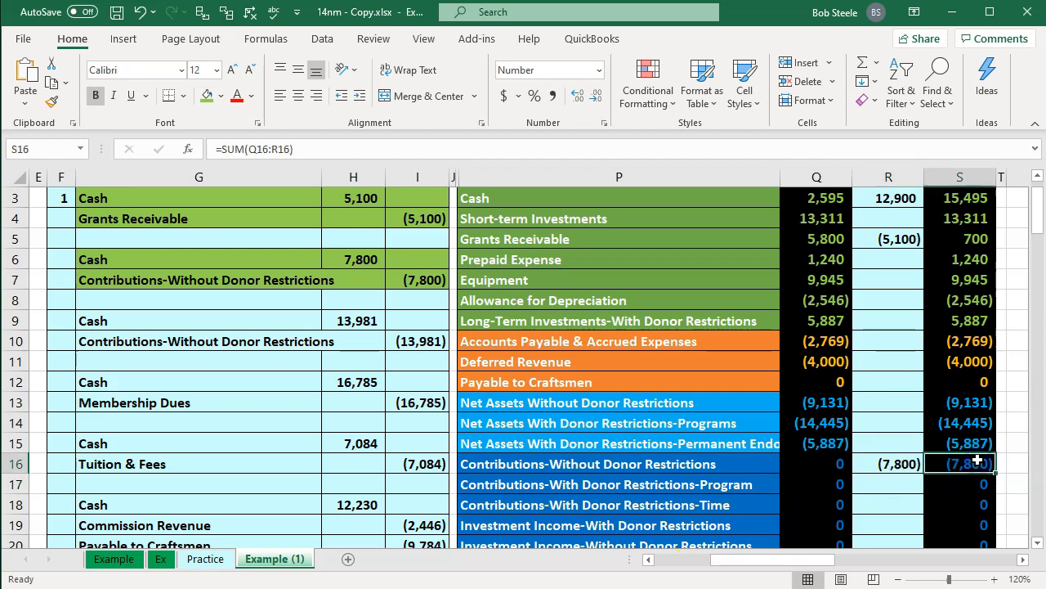
scroll(981, 462, "down", 2)
scroll(981, 461, "down", 1)
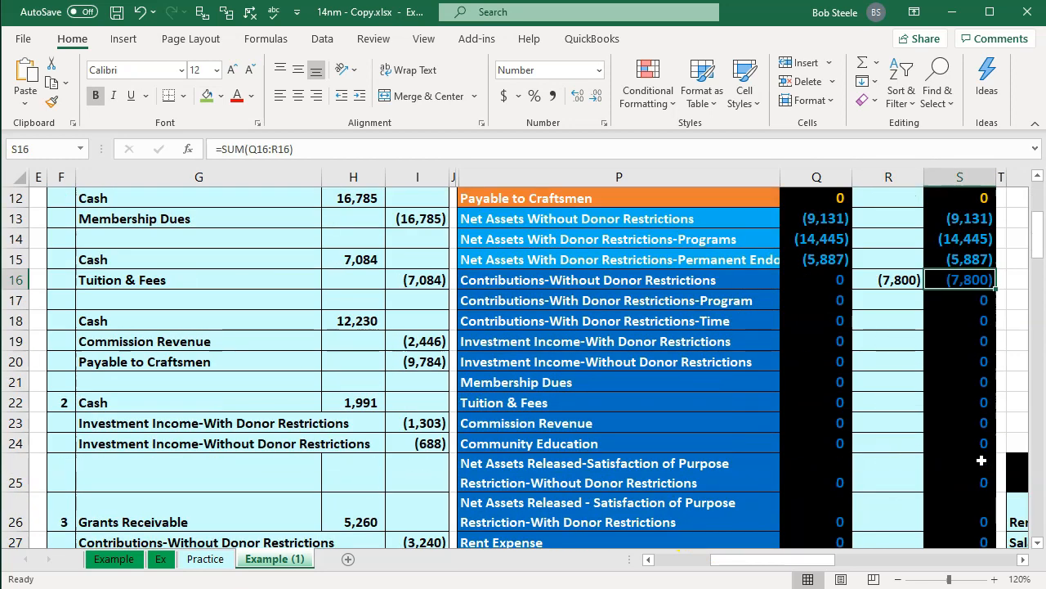
scroll(981, 461, "down", 4)
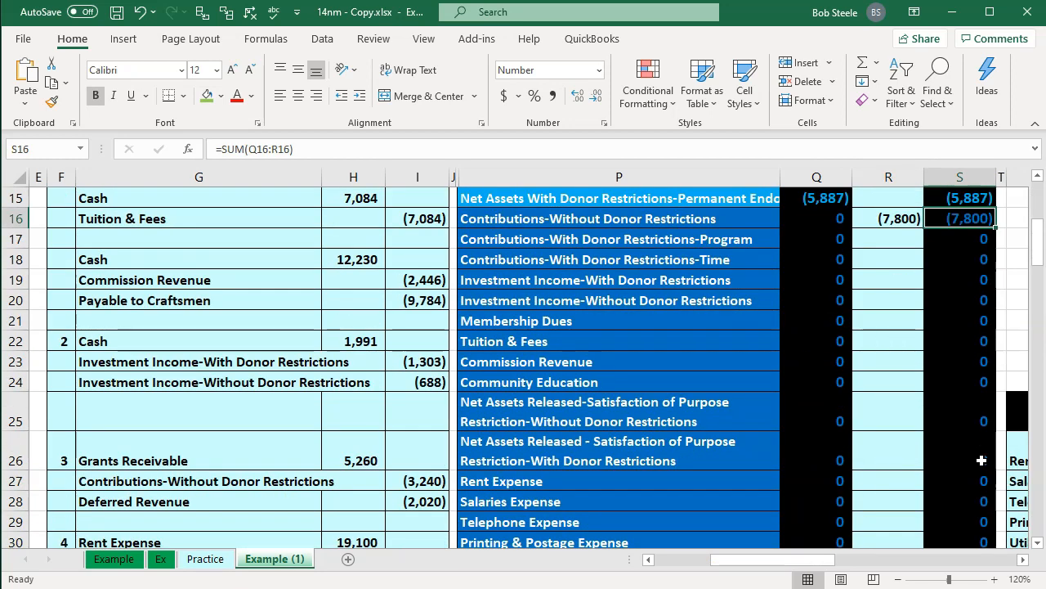
left_click(980, 499)
double_click(981, 500)
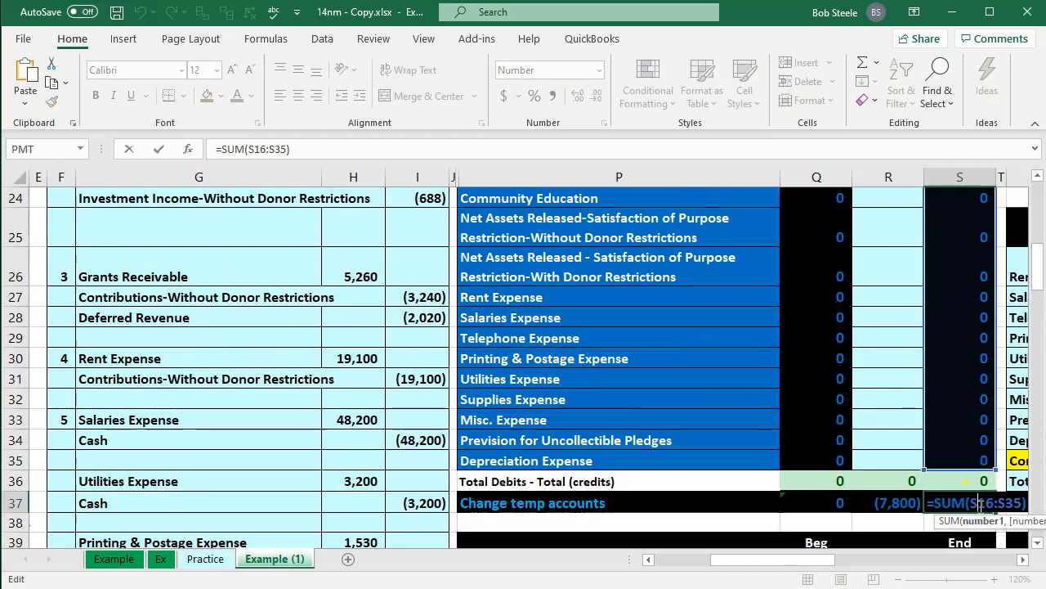
key("Return")
left_click(970, 517)
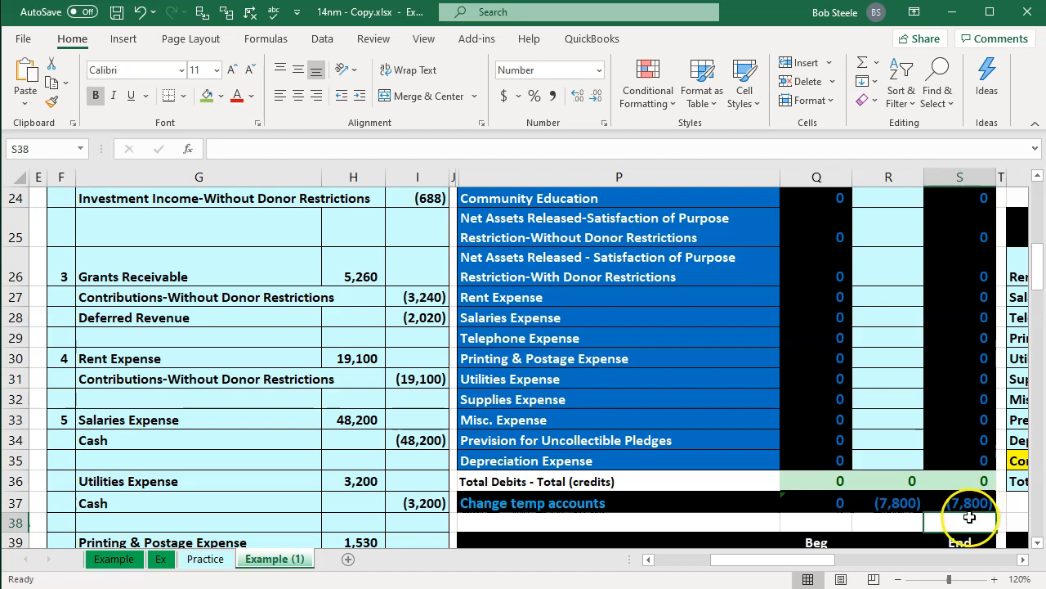
scroll(970, 517, "up", 5)
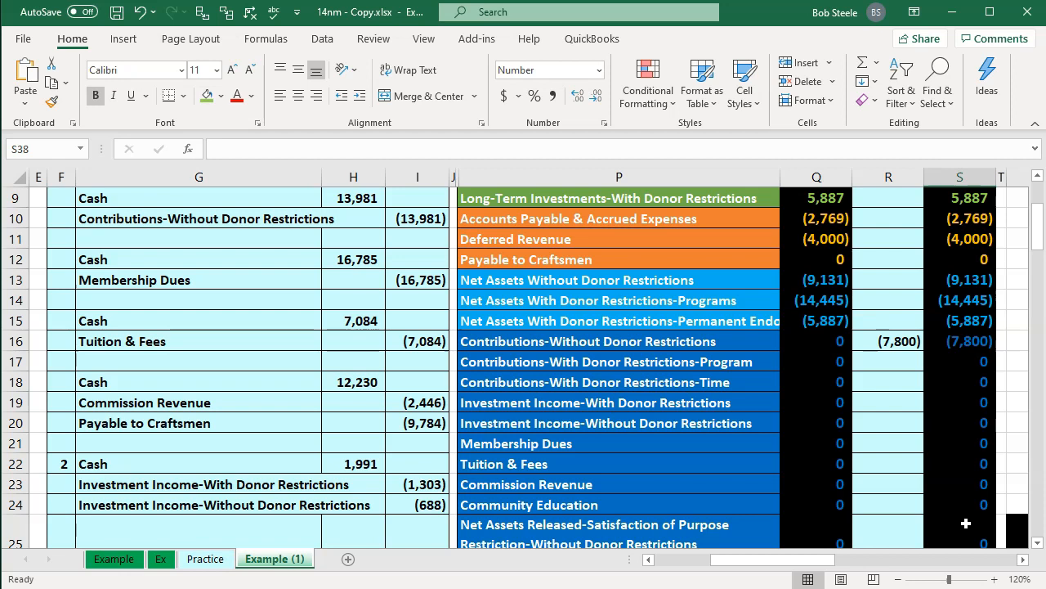
scroll(572, 483, "up", 2)
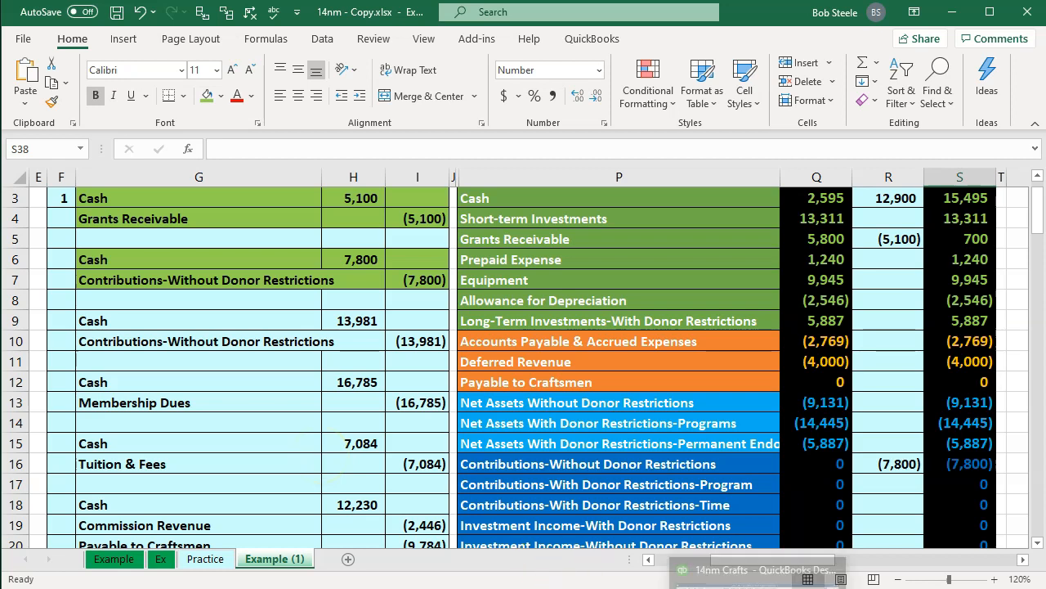
Step: Switch to QuickBooks Desktop and open a new sales receipt
left_click(641, 570)
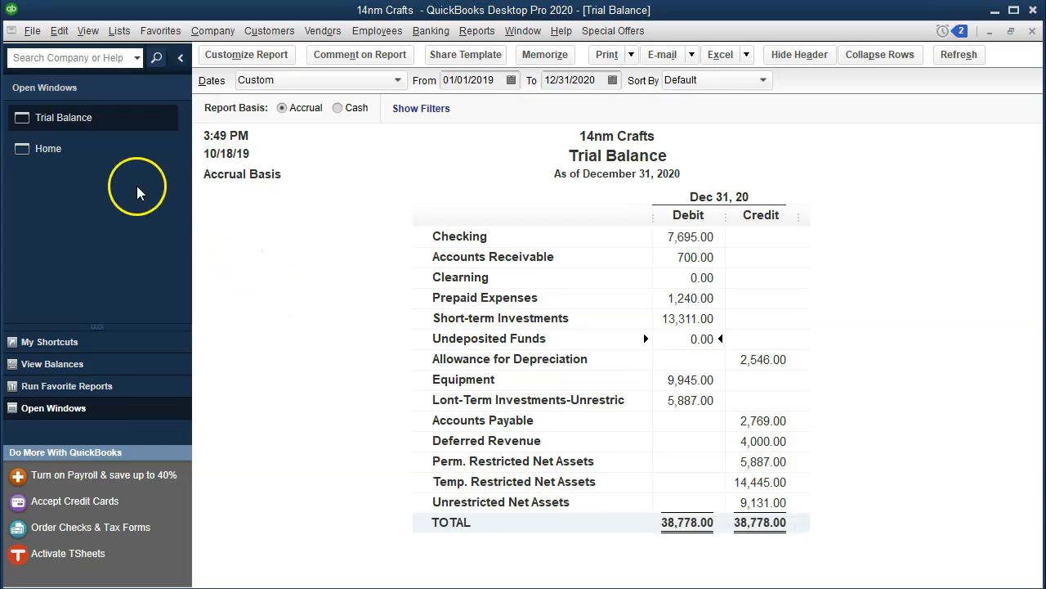
left_click(59, 166)
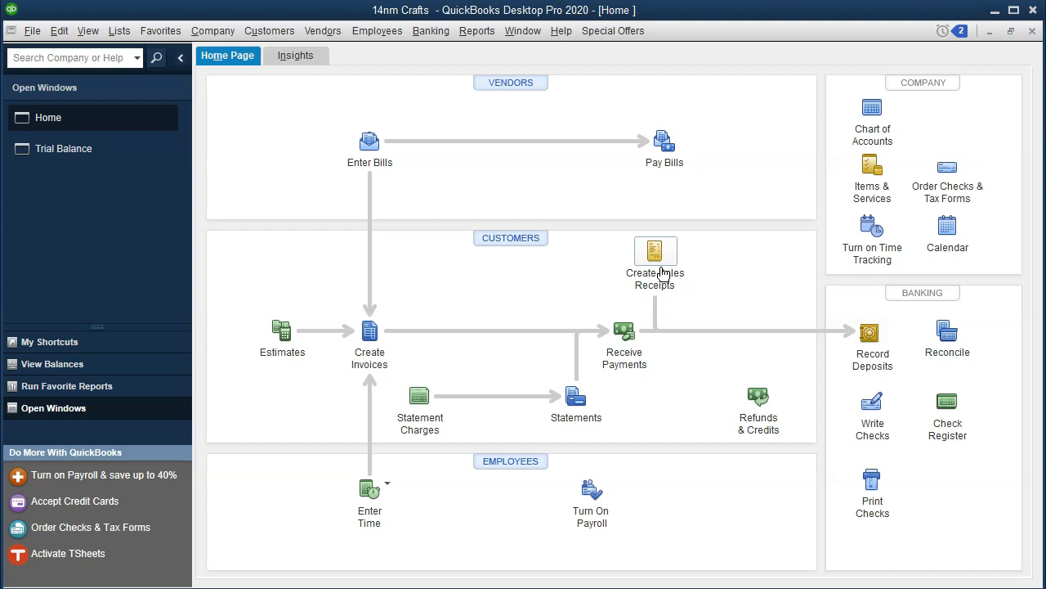
left_click(662, 270)
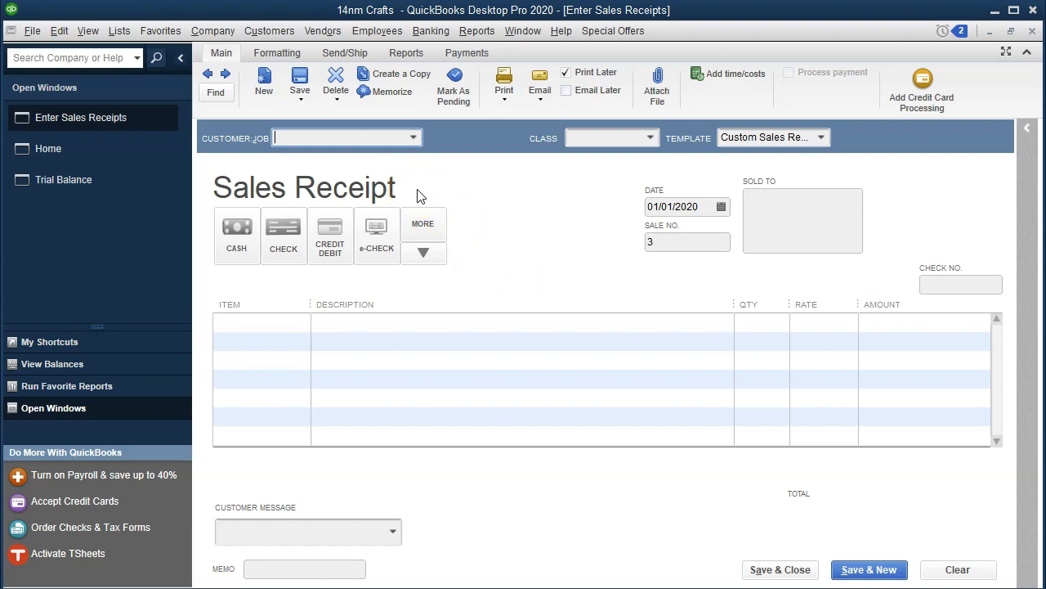
Step: Customize the Custom Sales Receipt template so its default title reads Donation
left_click(278, 53)
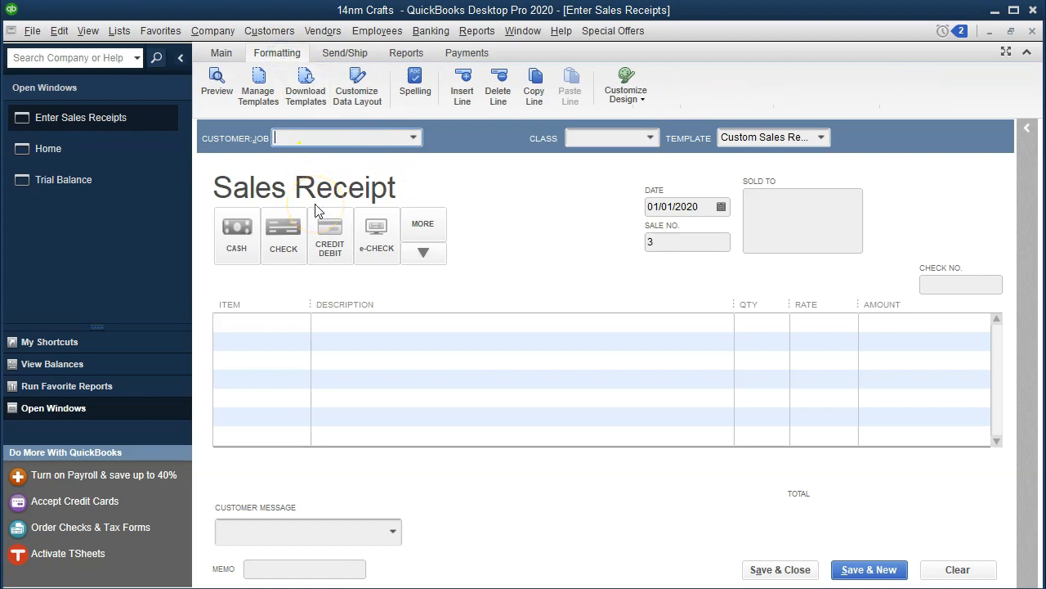
left_click(361, 100)
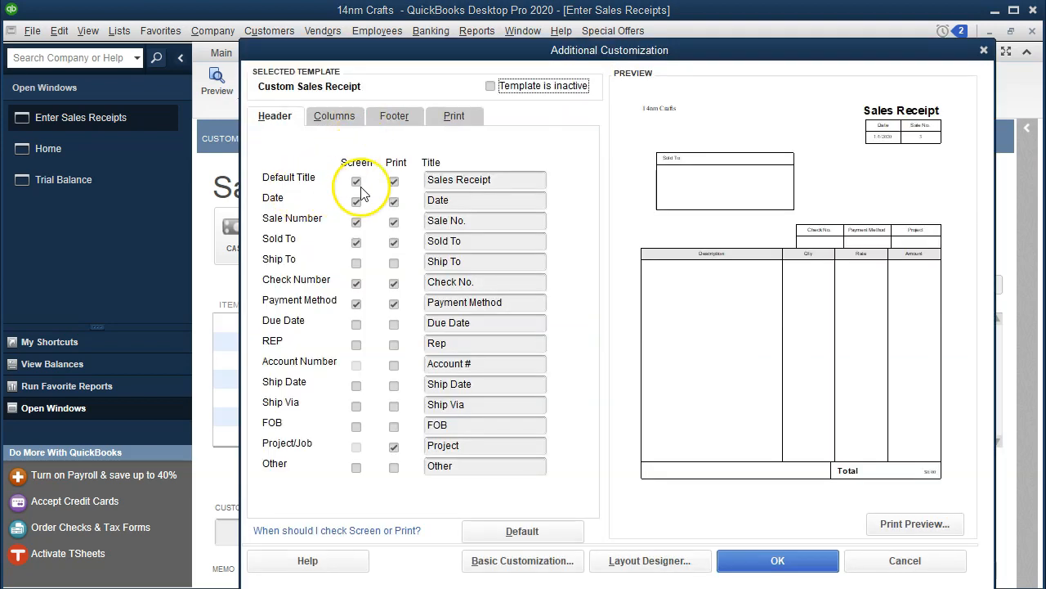
left_click(502, 180)
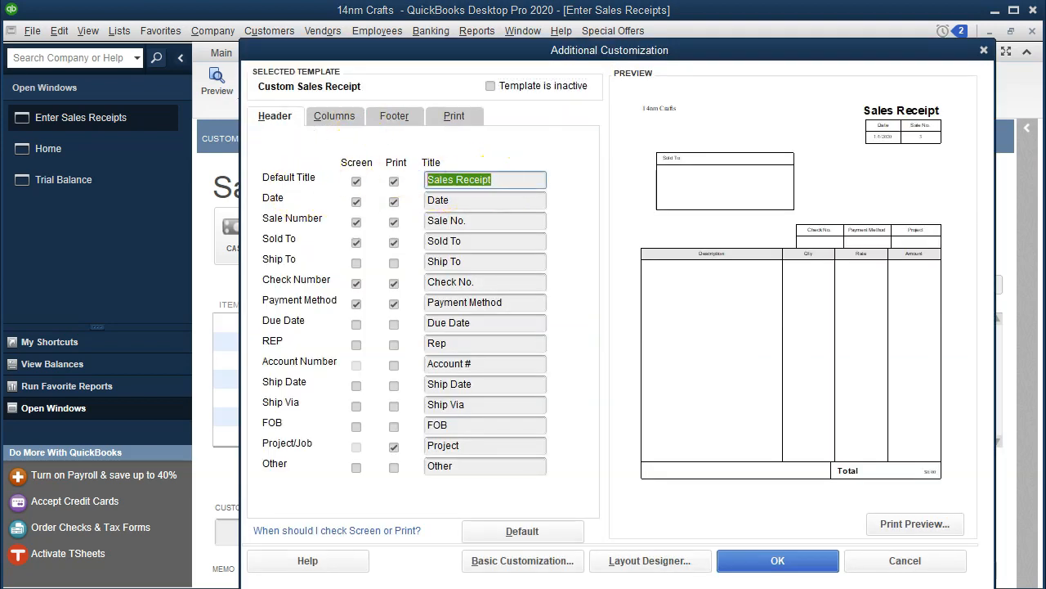
type("Donation")
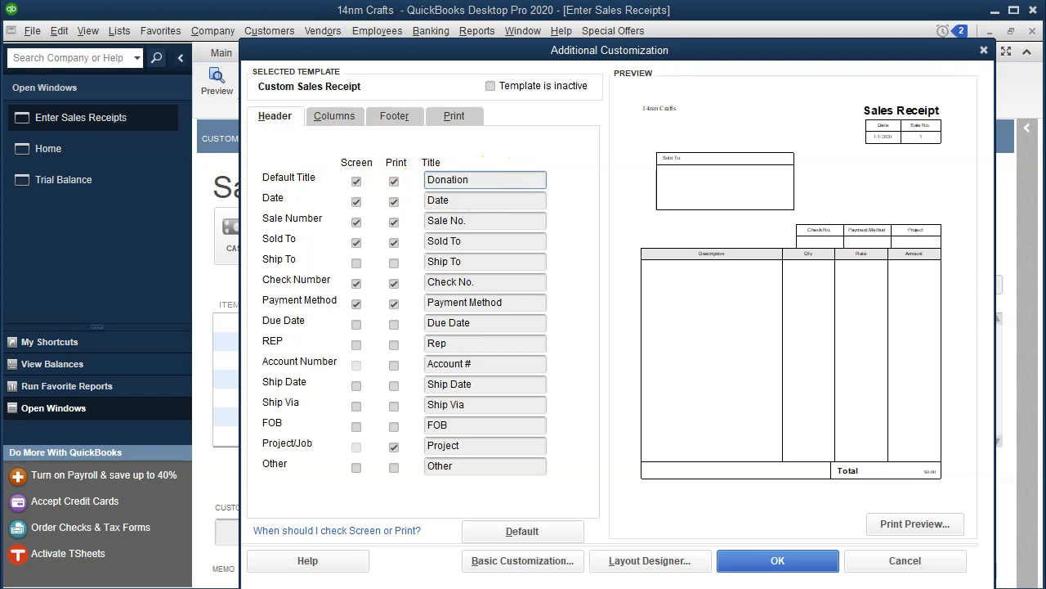
left_click(785, 561)
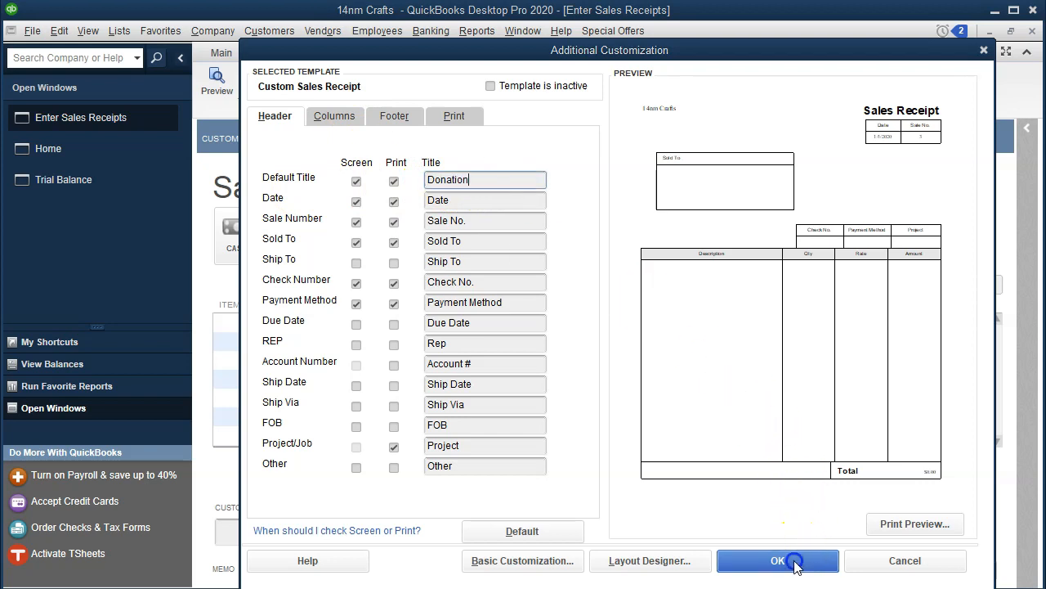
left_click(634, 273)
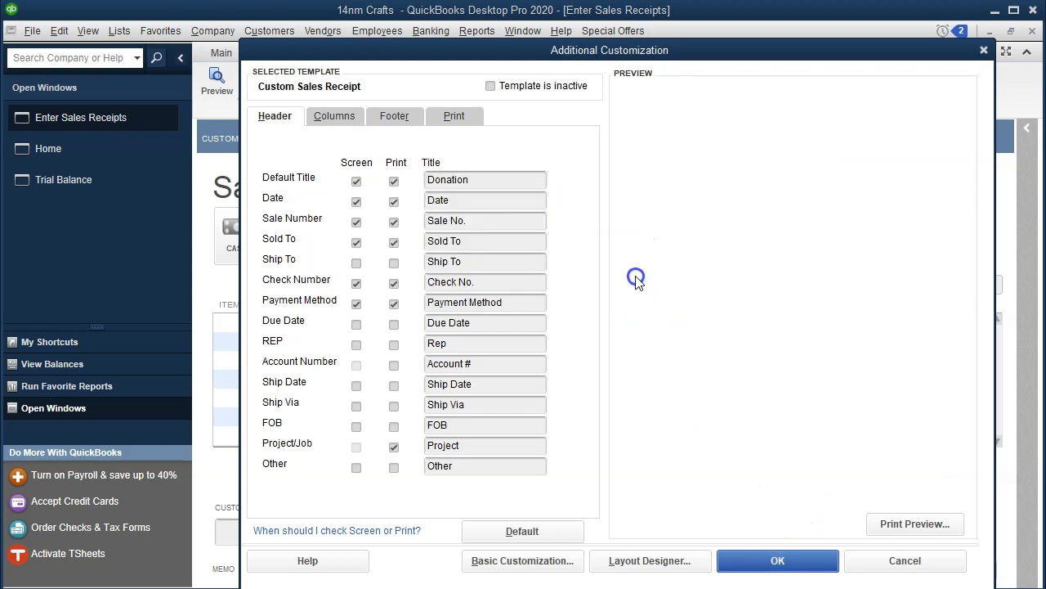
left_click(783, 561)
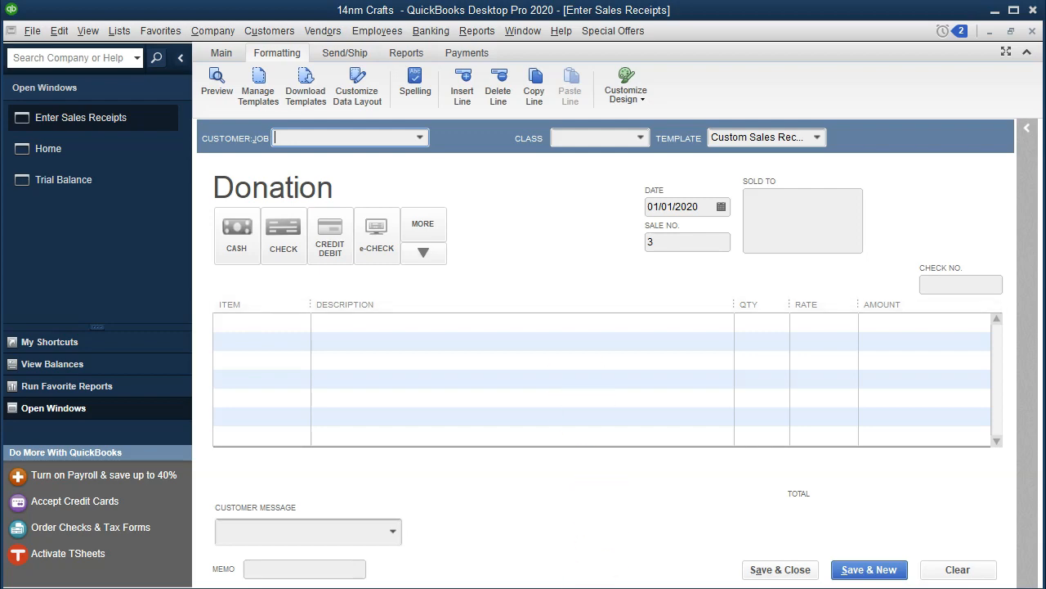
Step: Enter Gov. 1 as the donation form's customer and quick-add it to the Customer:Job list
left_click(603, 587)
left_click(601, 587)
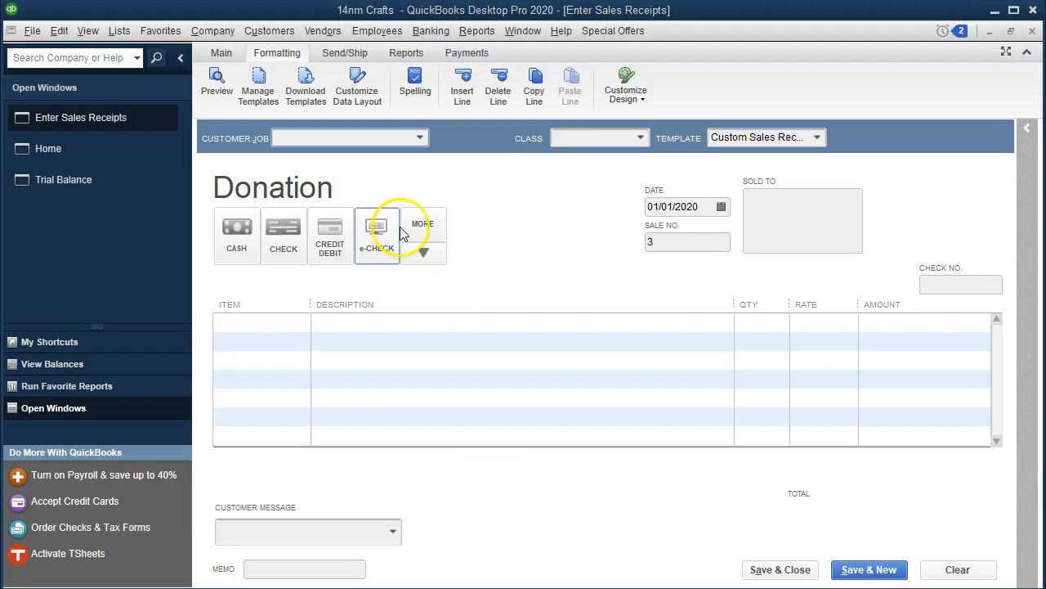
left_click(347, 136)
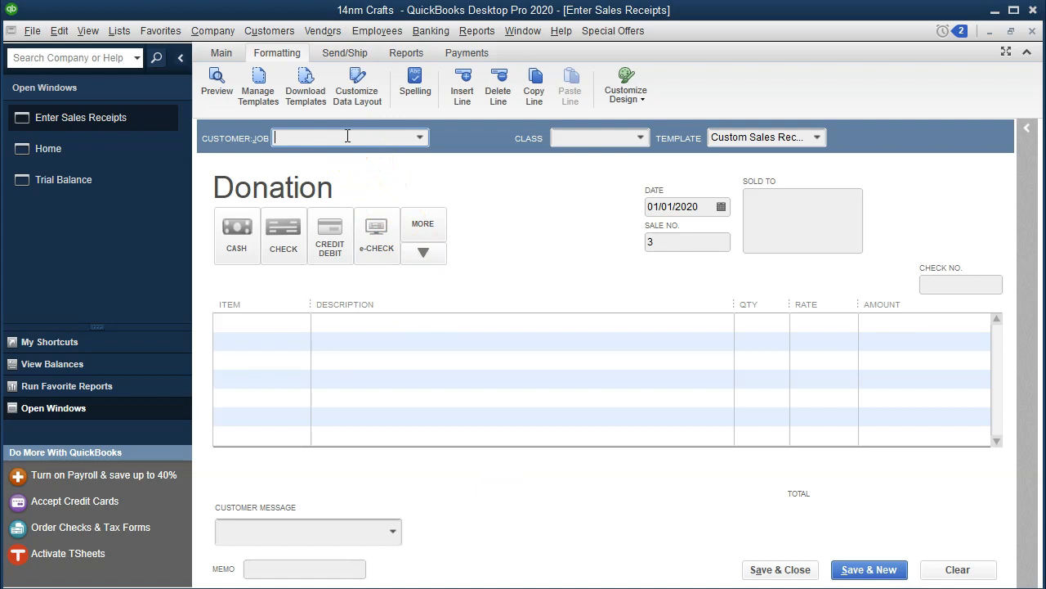
type("Gov")
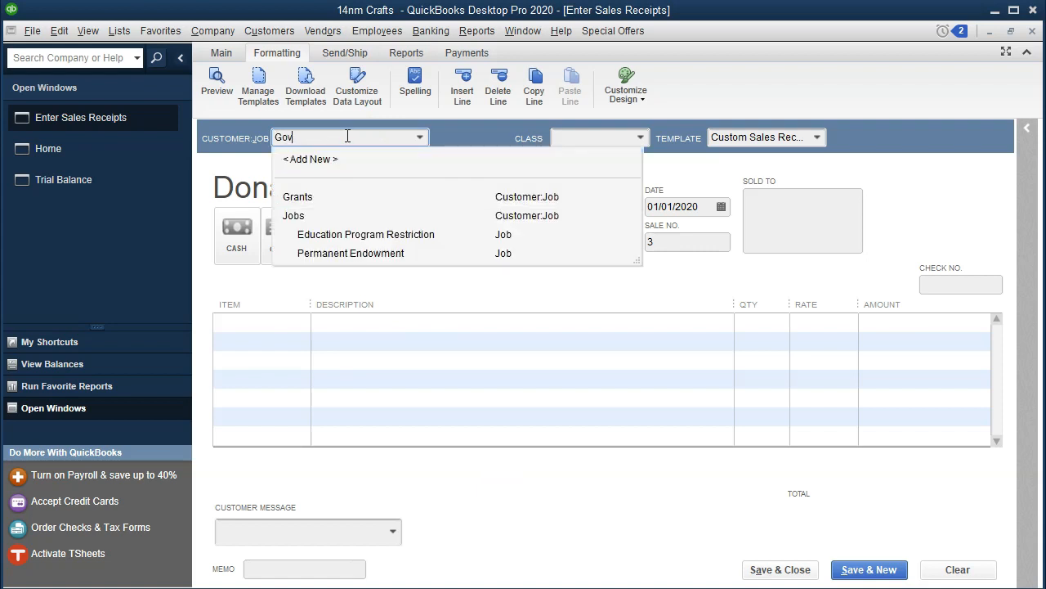
type(". 1")
key("Tab")
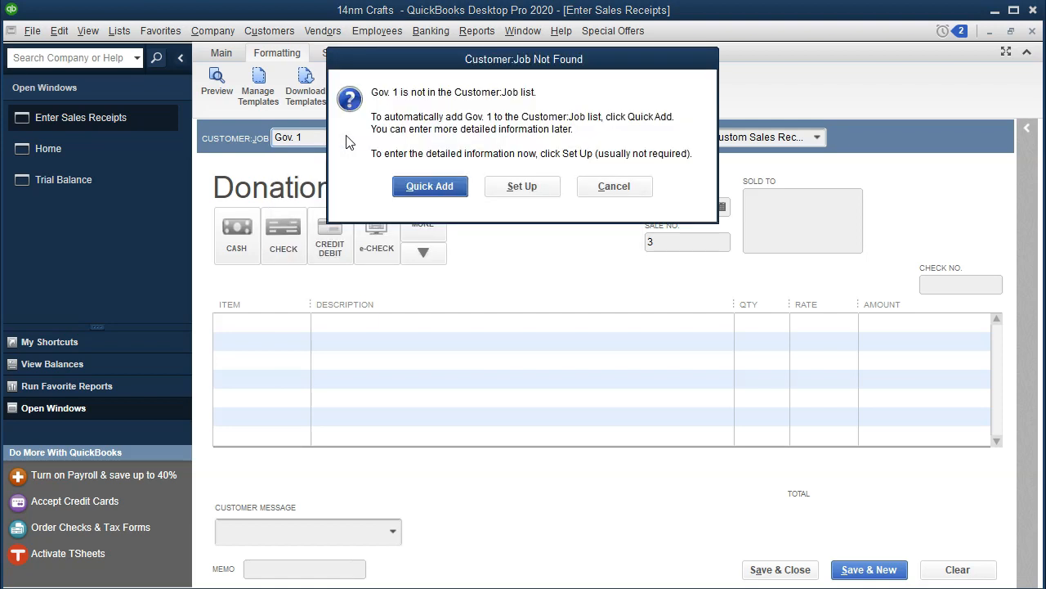
left_click(424, 194)
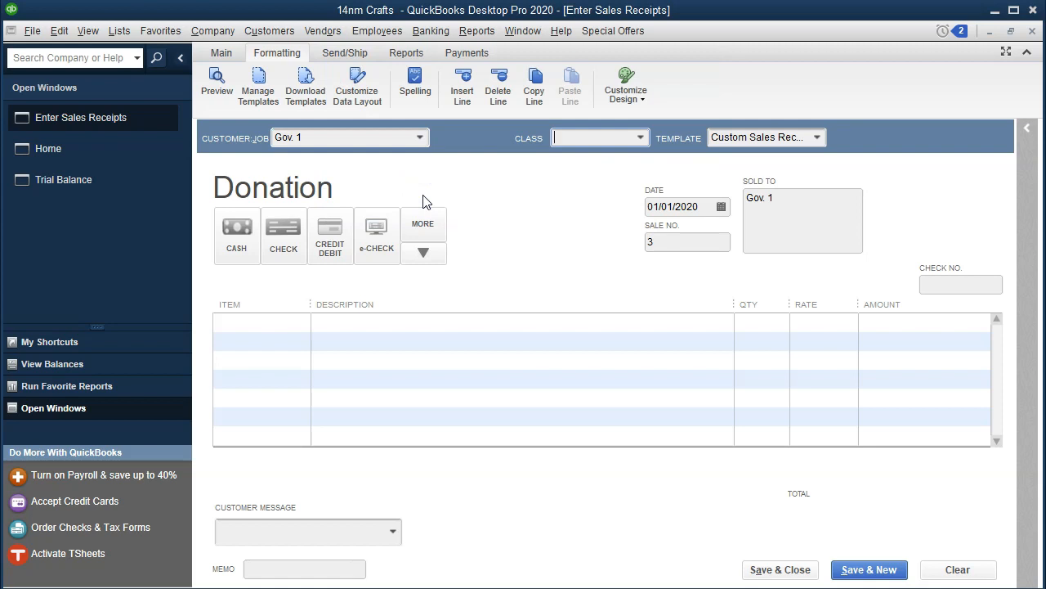
Step: Assign the donation to the Fund Rasing class under Unrestricted and set its date to 01/02/2020
left_click(639, 139)
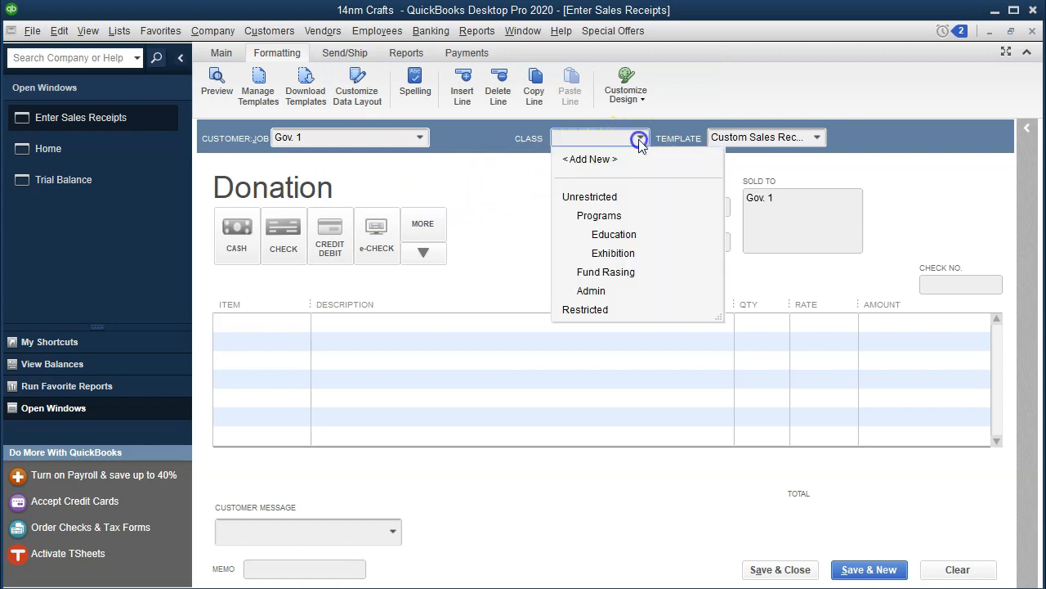
left_click(641, 145)
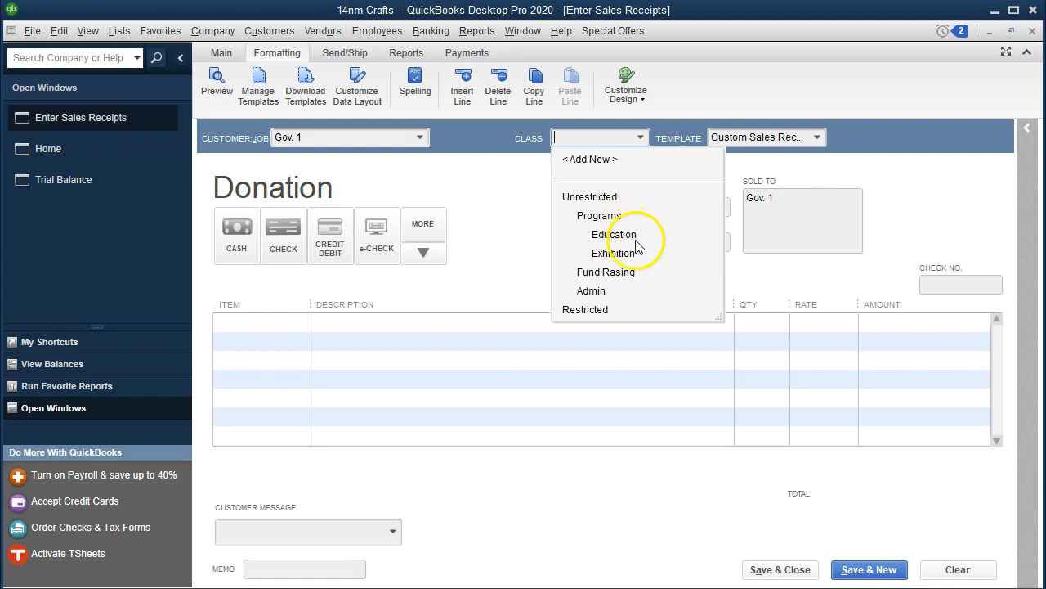
left_click(606, 272)
key("Tab")
key("Tab")
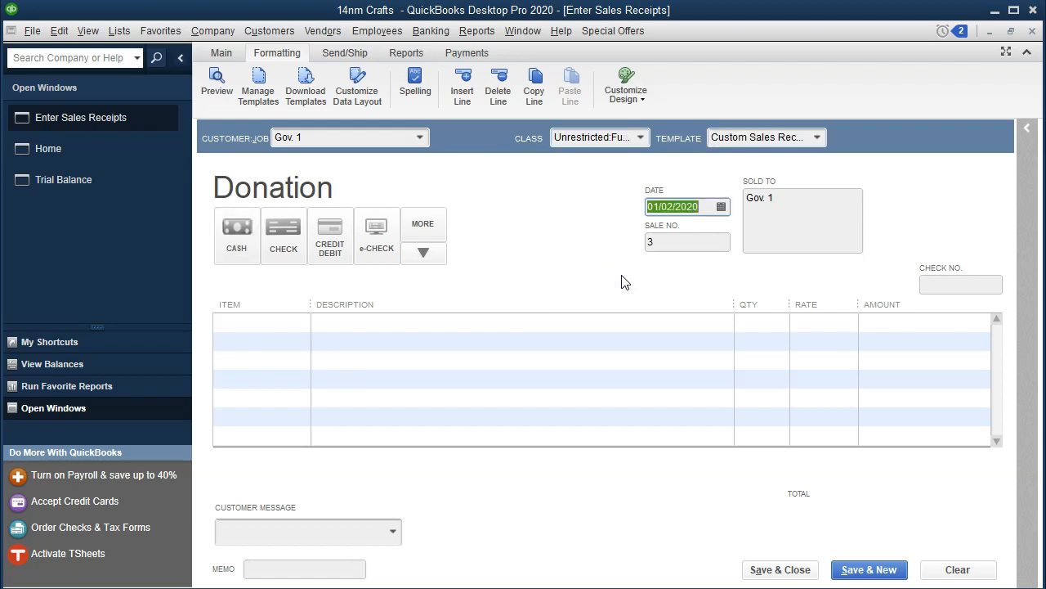
Step: Add the Grants-Unrestricted service item to the first line of the donation form
key("Tab")
key("Tab")
key("Tab")
key("Tab")
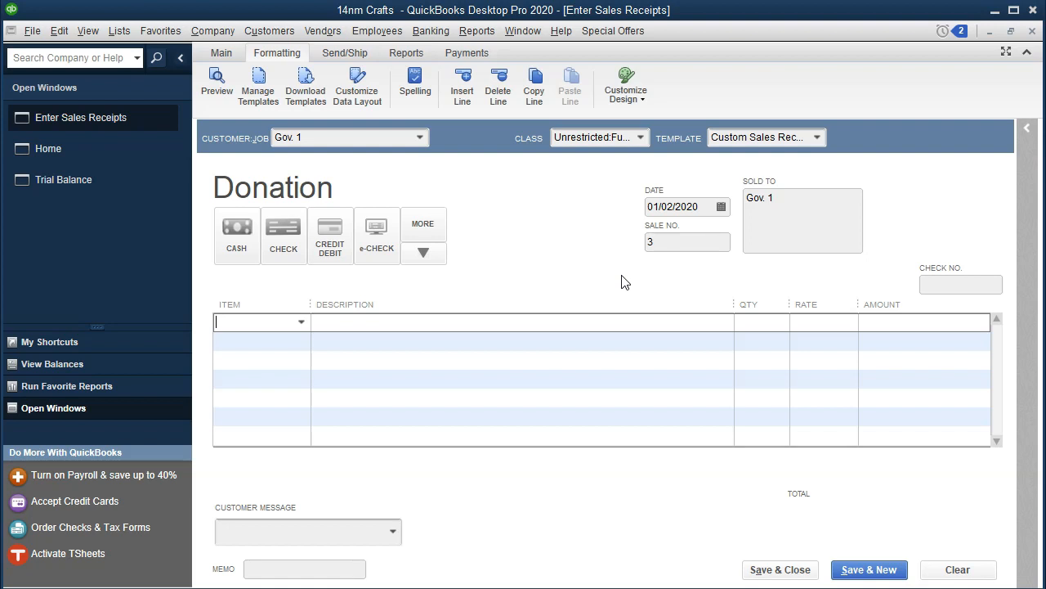
type("Grant")
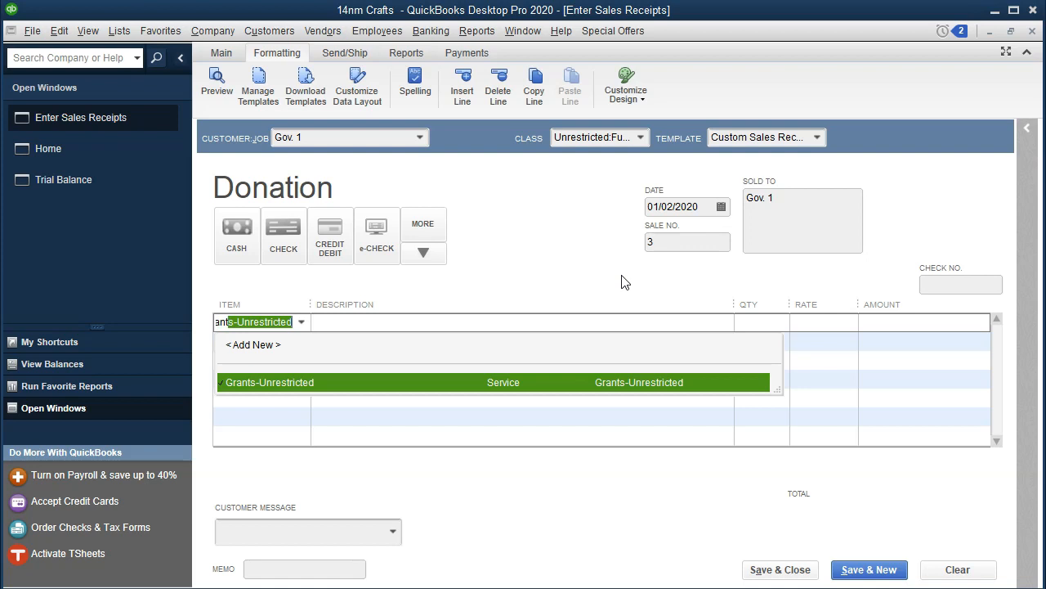
left_click(450, 378)
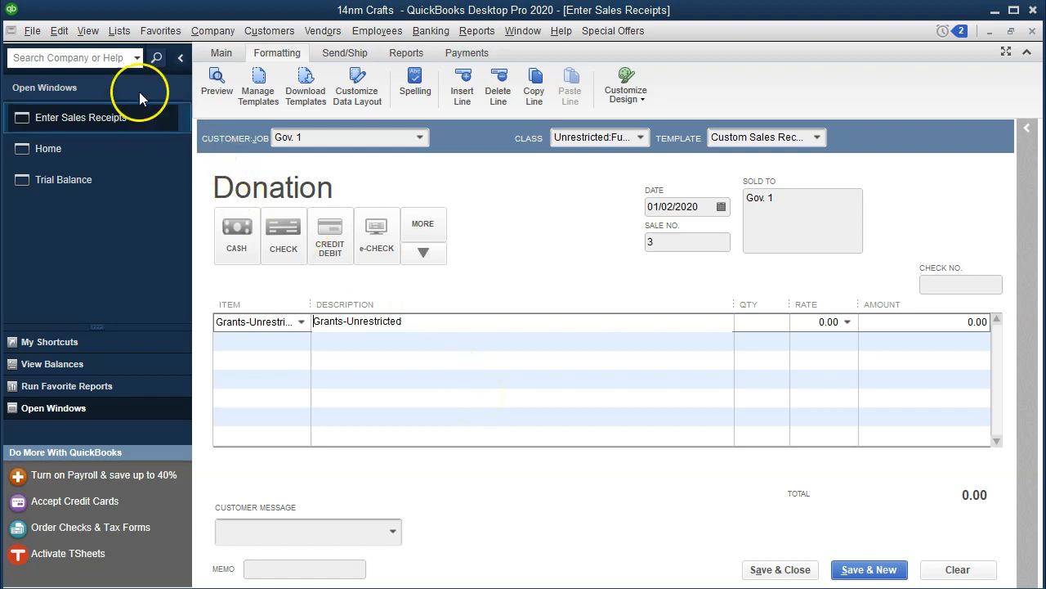
Step: Examine the Grants-Unrestricted item in the Item List to check which account it posts to, and return to the donation form
left_click(119, 33)
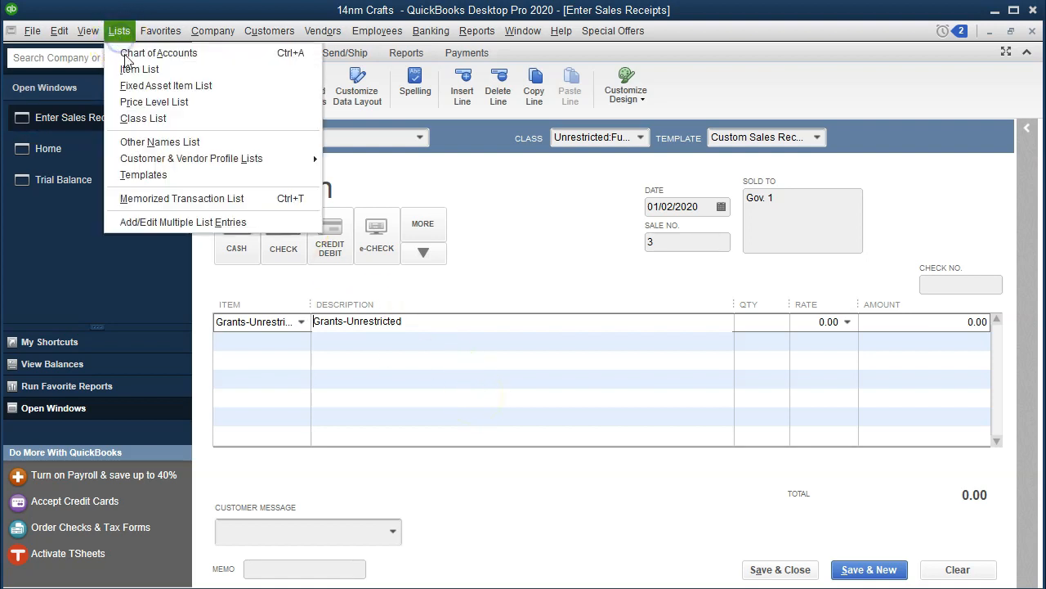
left_click(144, 71)
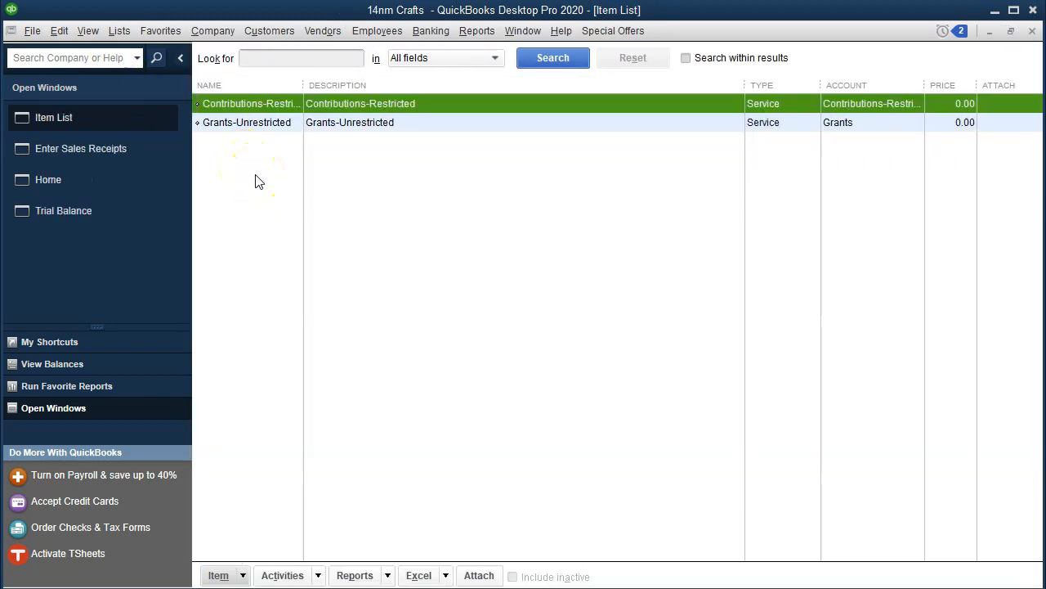
left_click(243, 574)
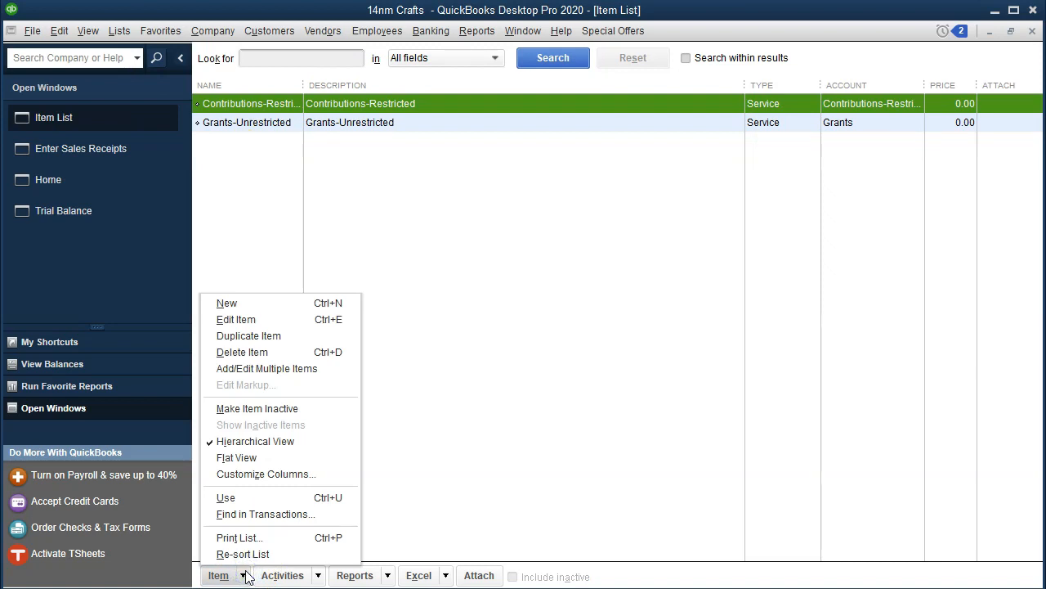
left_click(262, 228)
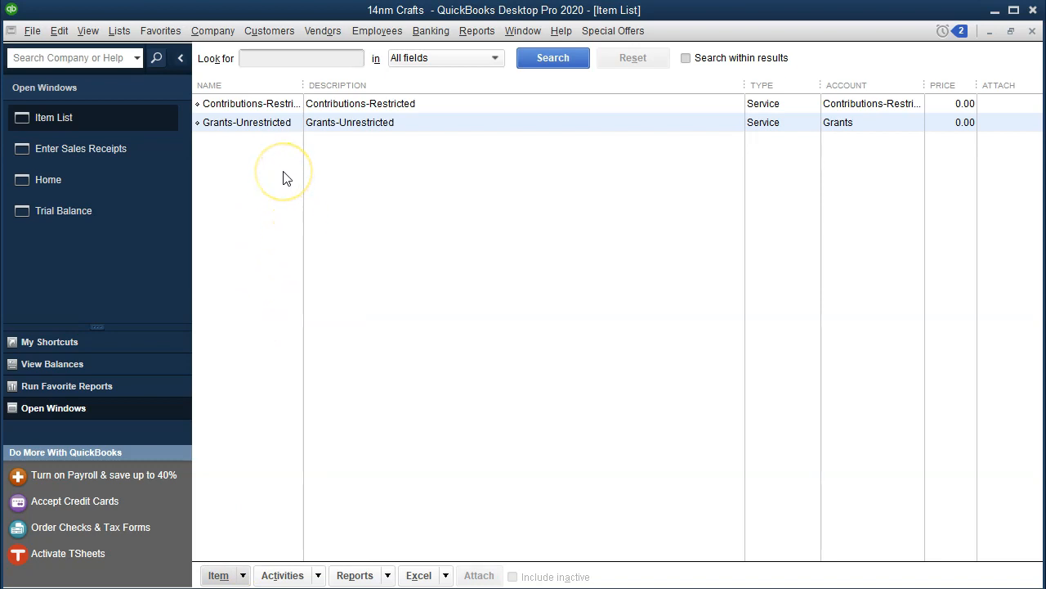
double_click(269, 125)
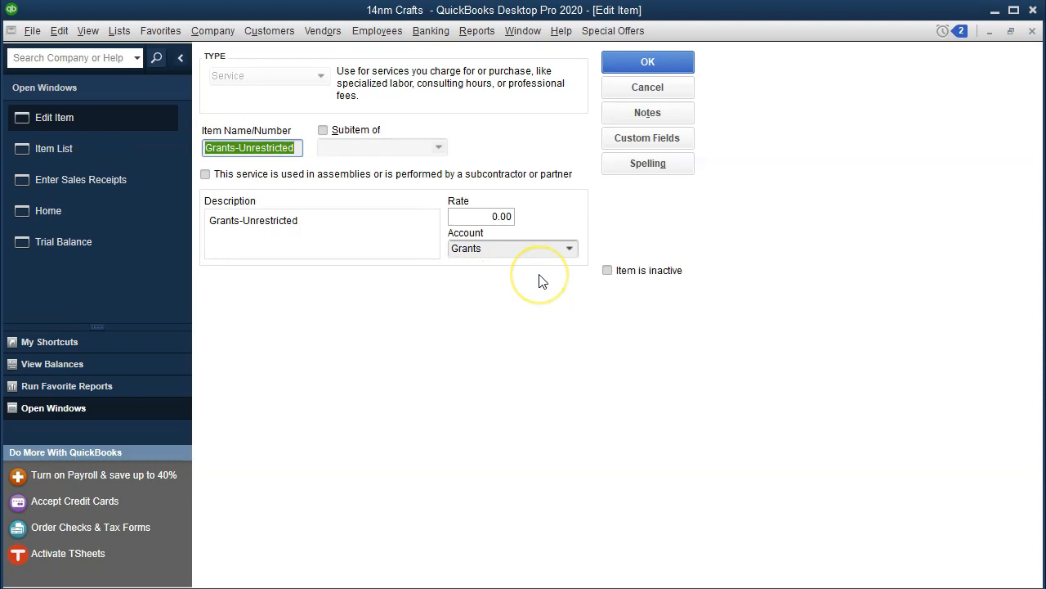
left_click(570, 249)
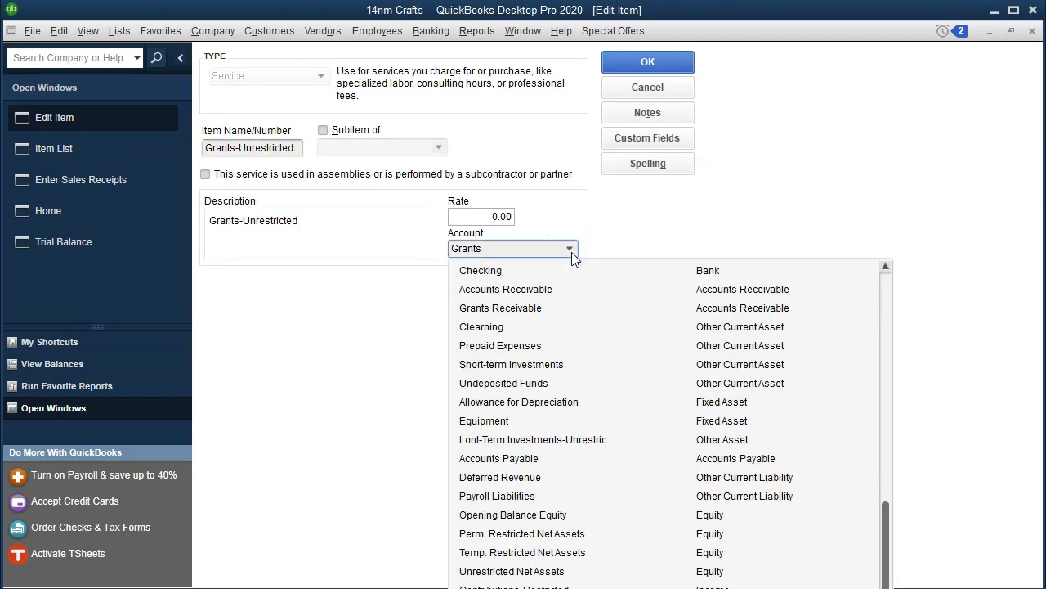
left_click(571, 250)
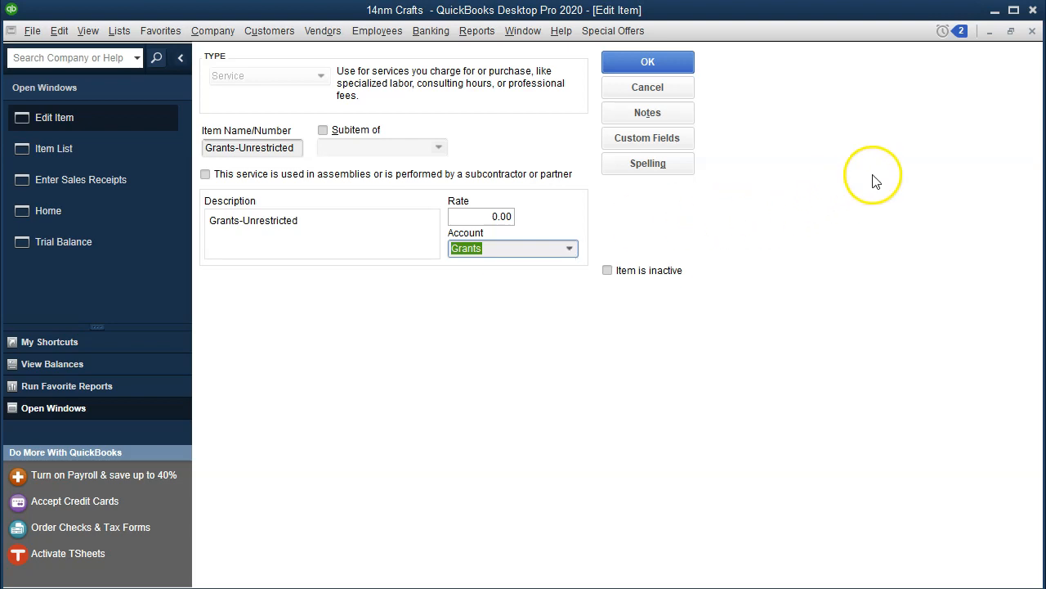
left_click(1028, 34)
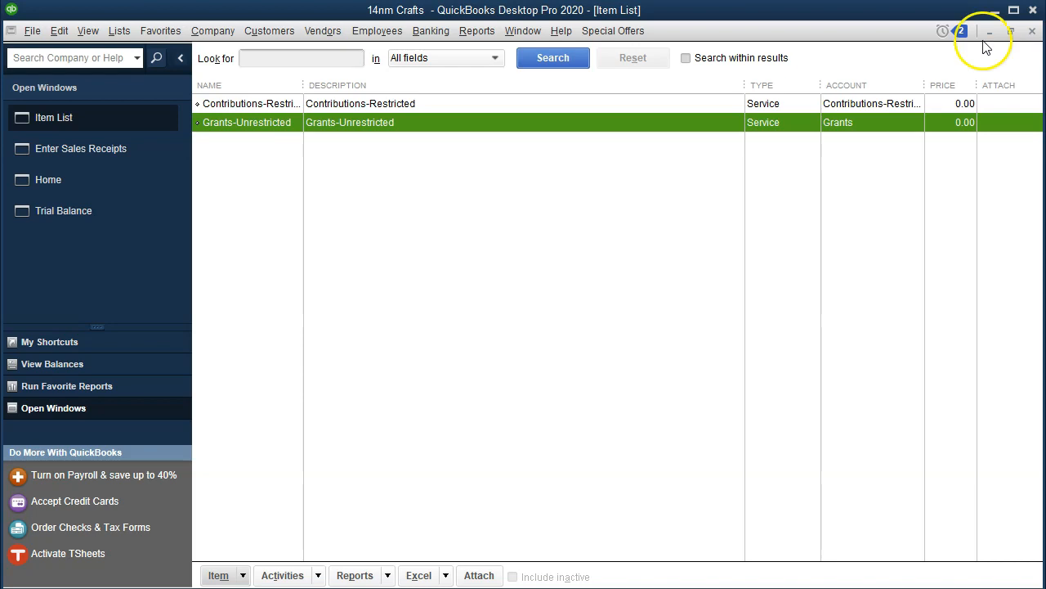
left_click(1032, 31)
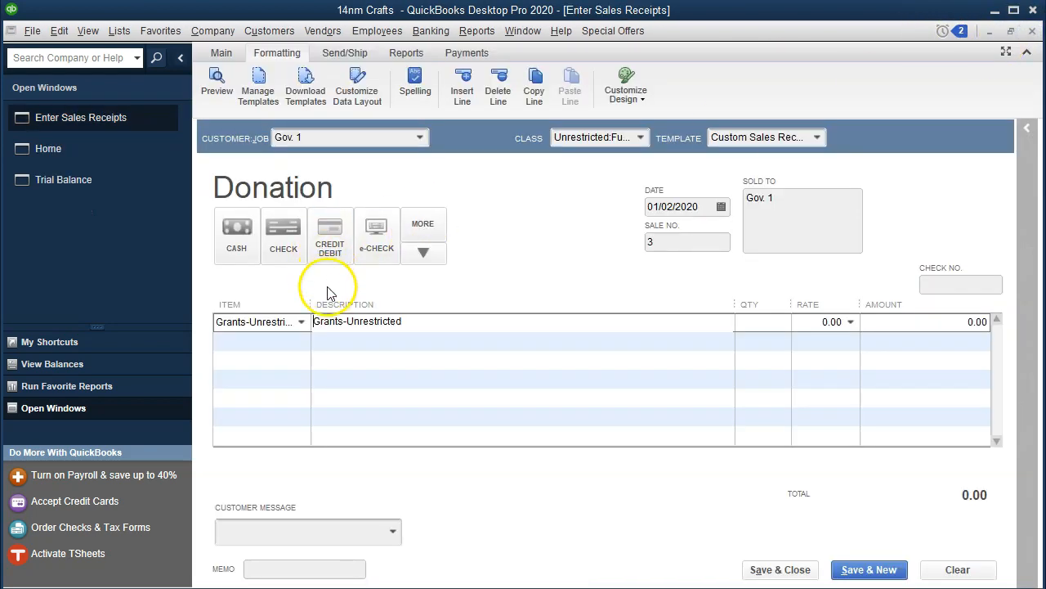
Step: Widen the donation form's Item column and enter a rate of 7,800.00 for the Grants-Unrestricted line
left_click_drag(313, 300, 361, 304)
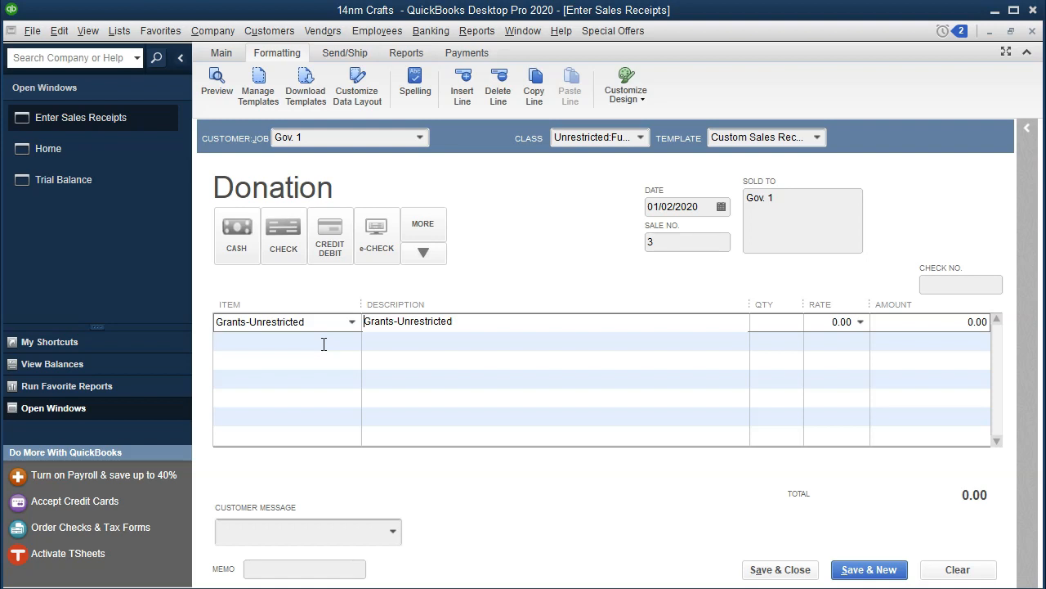
left_click(311, 321)
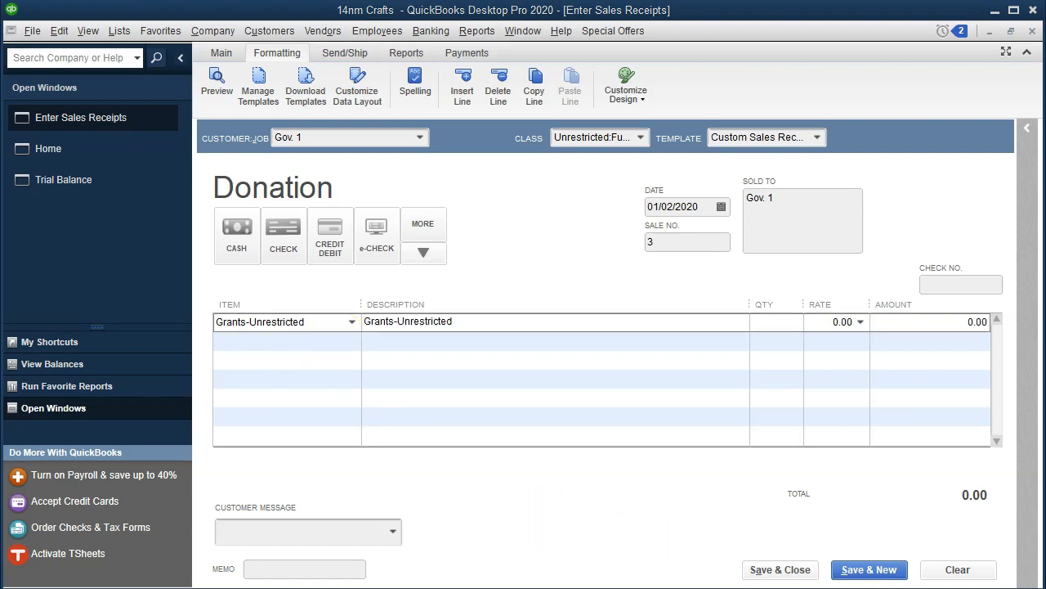
key("alt+Tab")
key("alt+Tab")
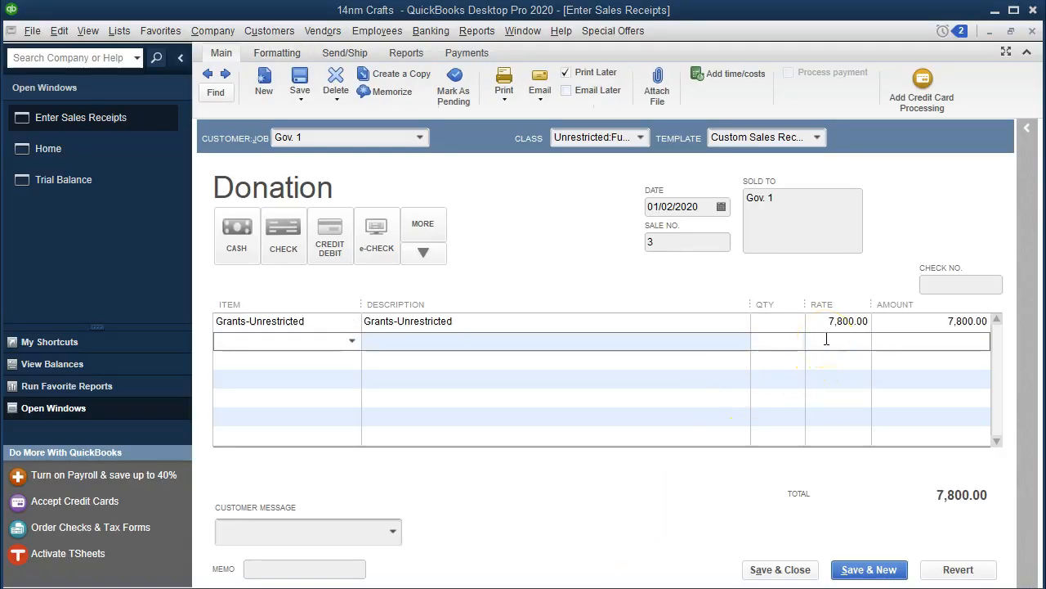
left_click(832, 337)
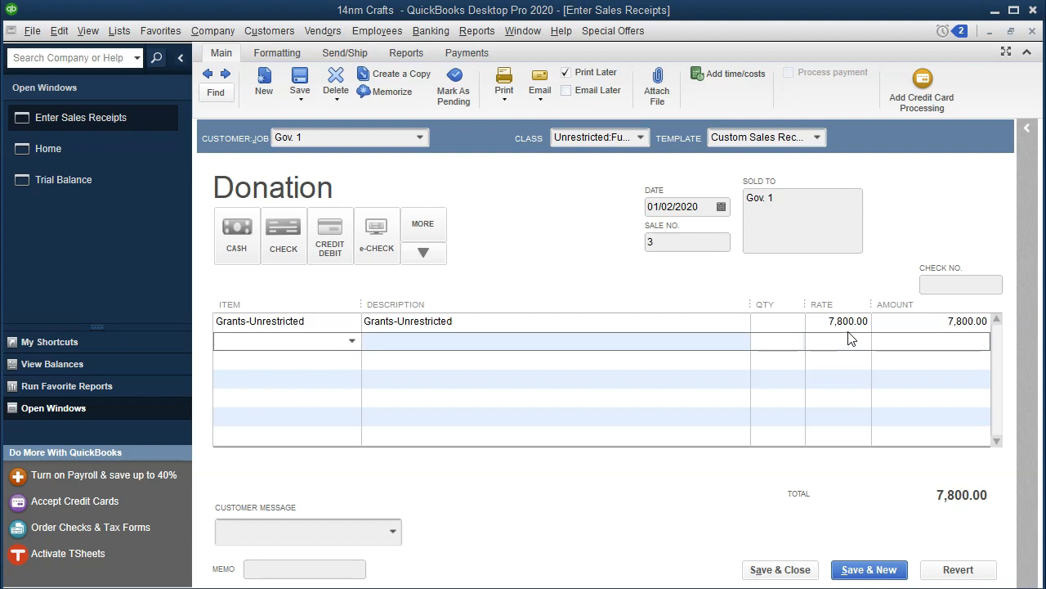
left_click(629, 520)
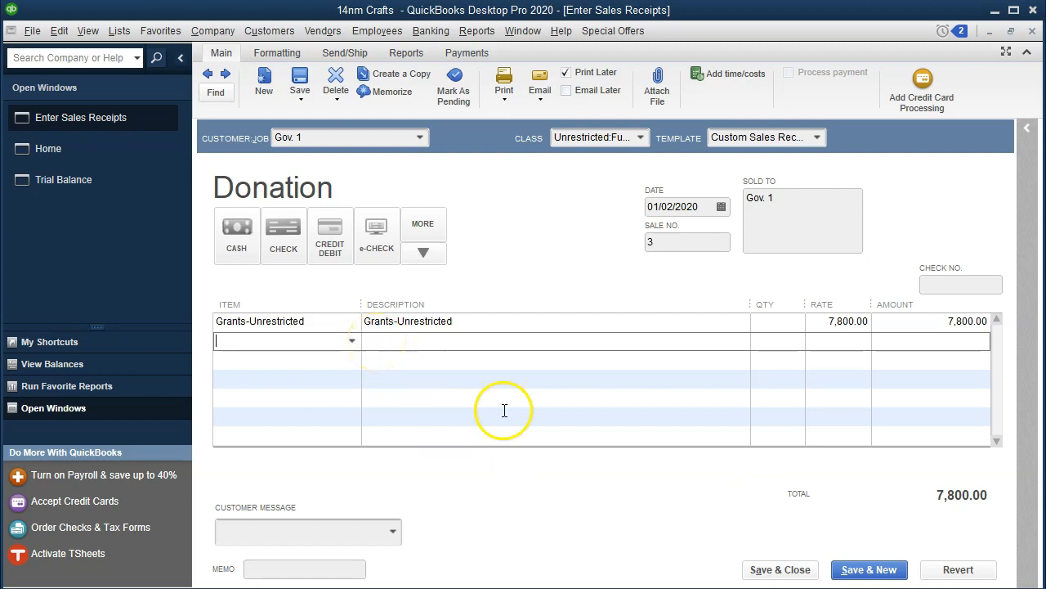
Step: Save and close the donation form, accepting its future transaction date
left_click(752, 572)
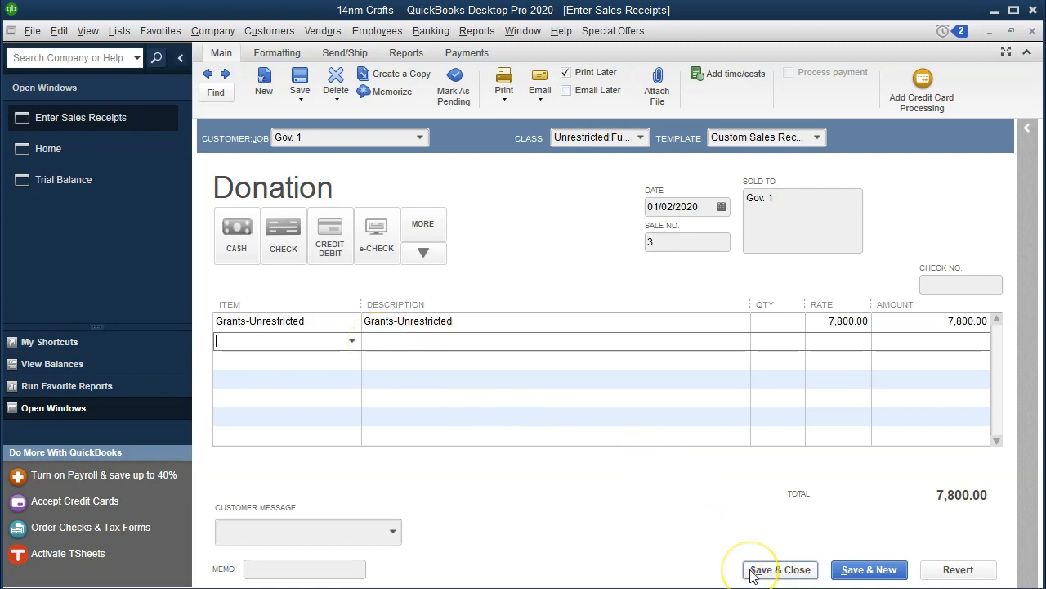
left_click(454, 128)
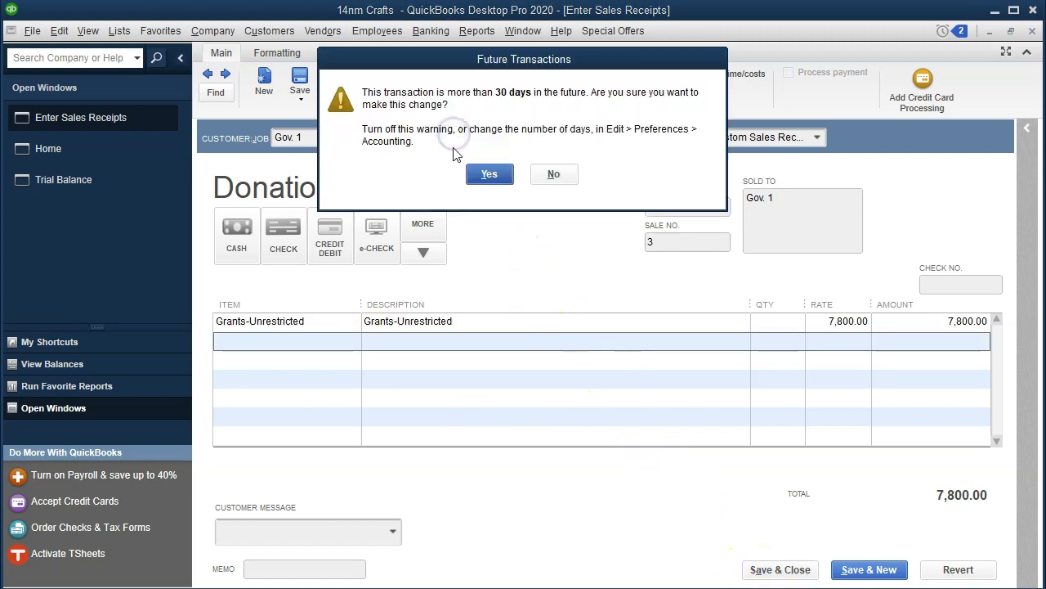
left_click(487, 173)
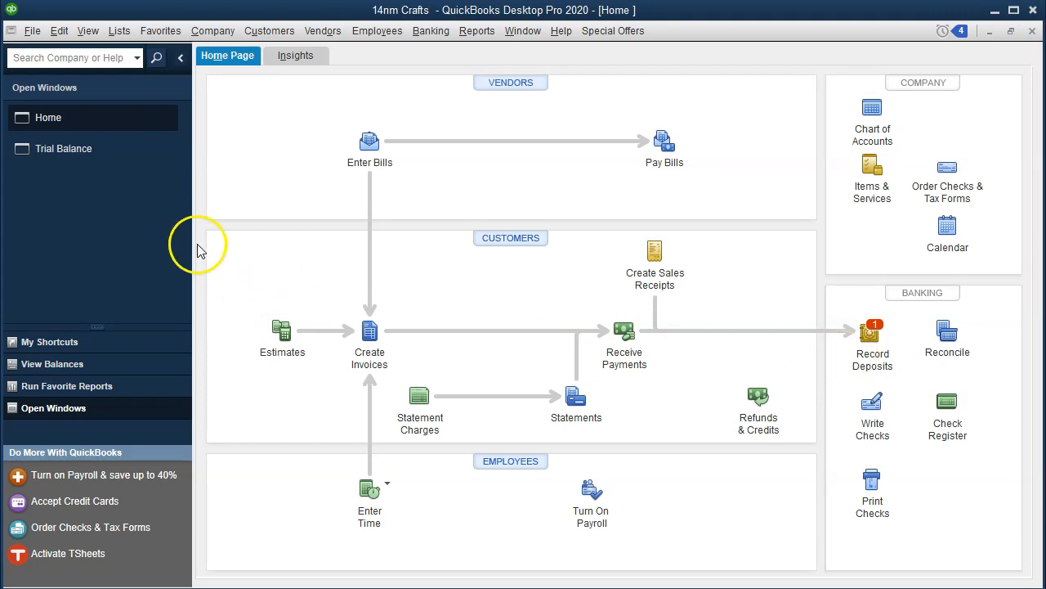
Step: Trace the Undeposited Funds balance from the Trial Balance through its transaction detail to sales receipt 3, and return to the Trial Balance
left_click(111, 162)
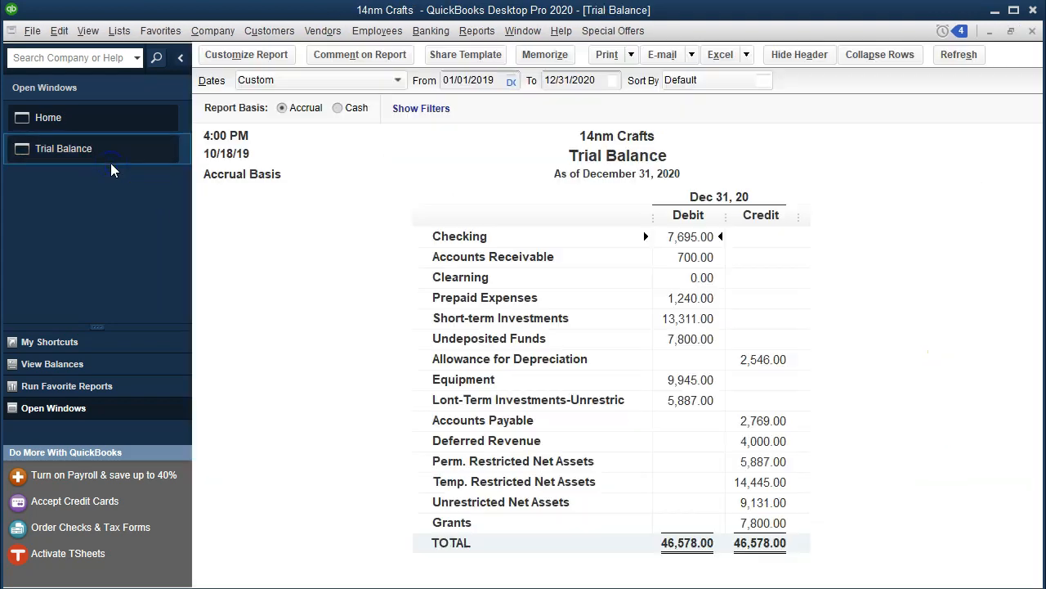
left_click(695, 342)
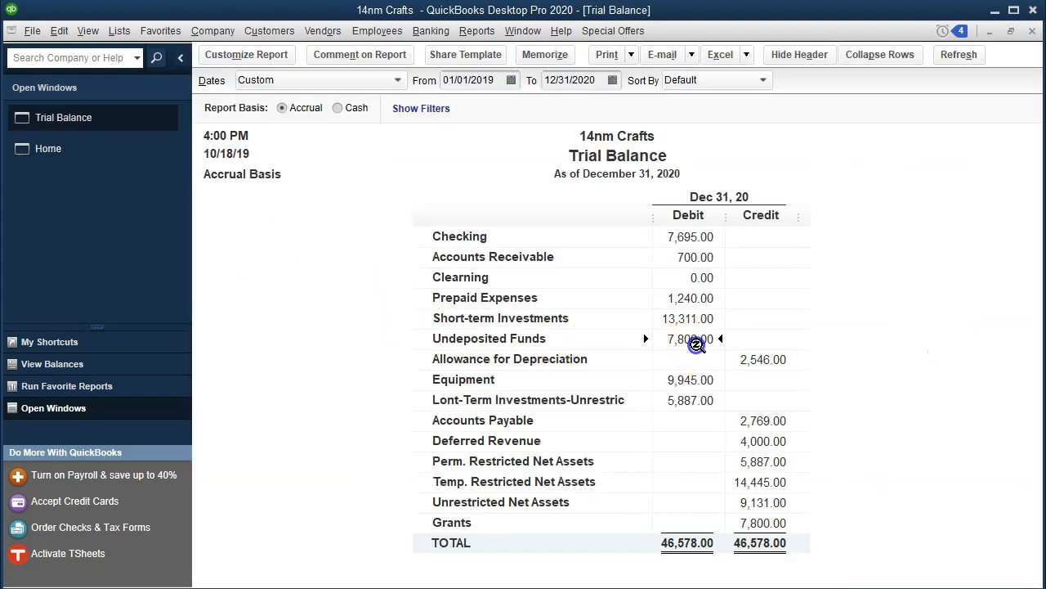
double_click(700, 346)
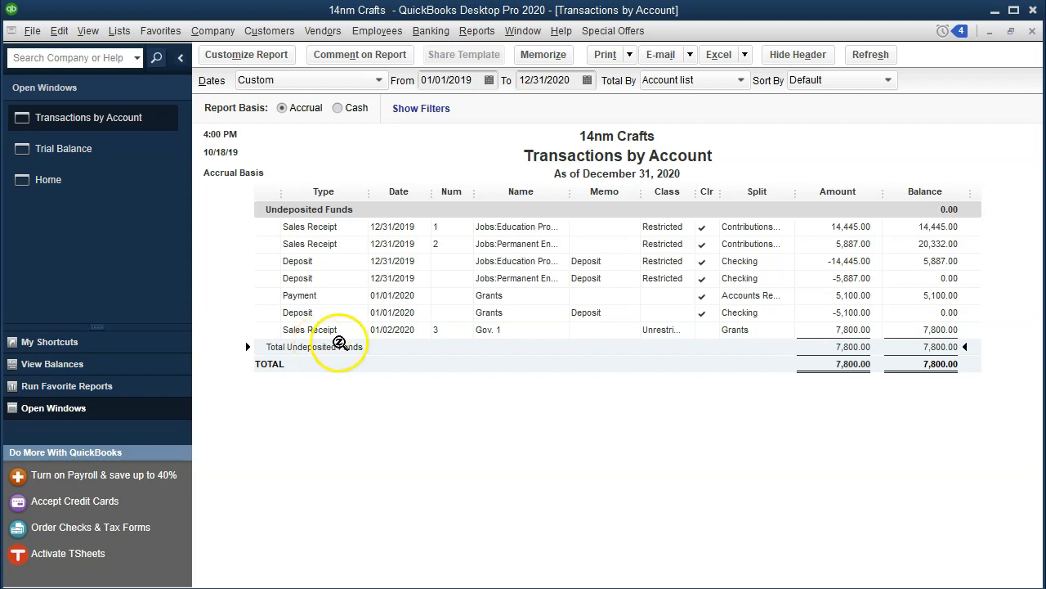
double_click(821, 330)
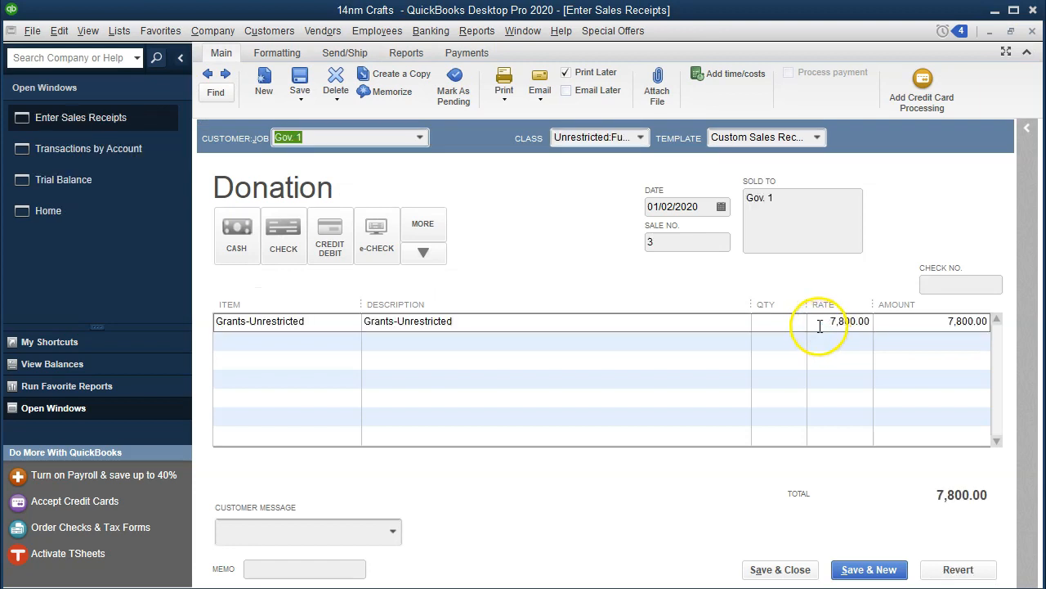
left_click(1032, 33)
left_click(1032, 30)
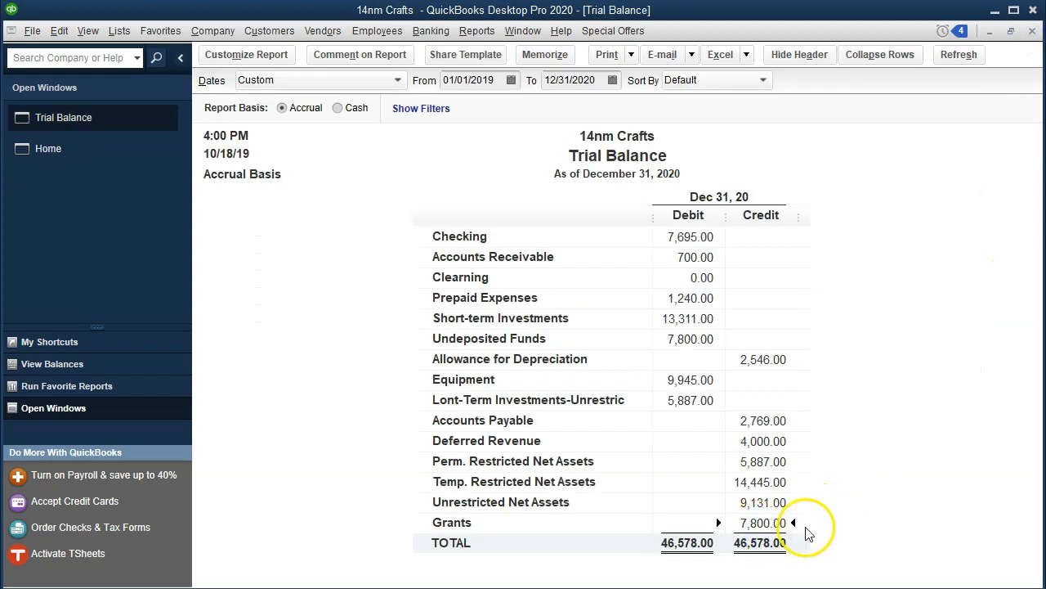
Step: Examine the transactions behind the Grants balance in the Trial Balance, and close the detail report
double_click(763, 524)
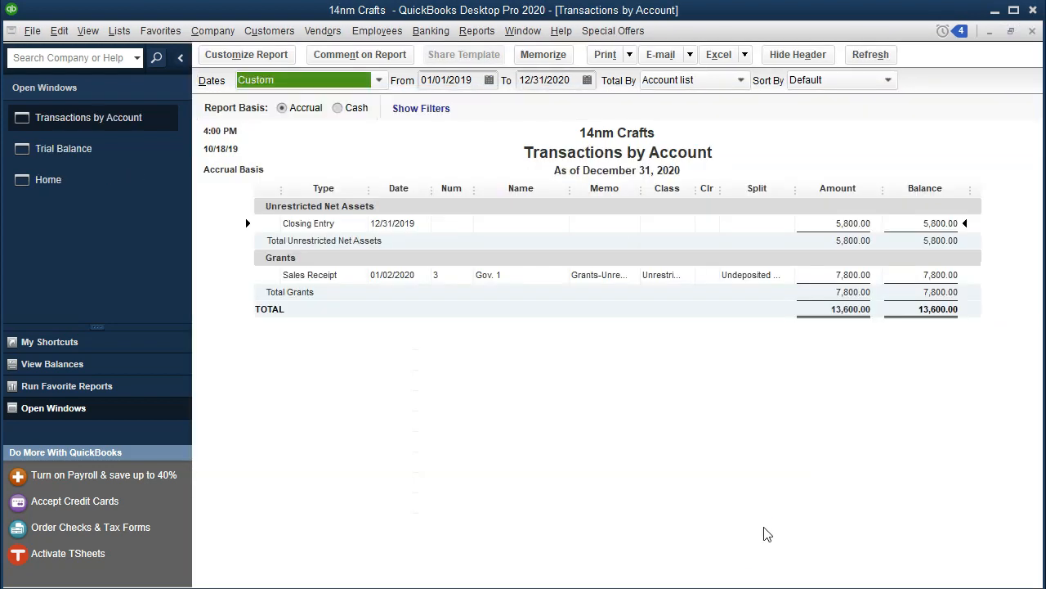
left_click(842, 287)
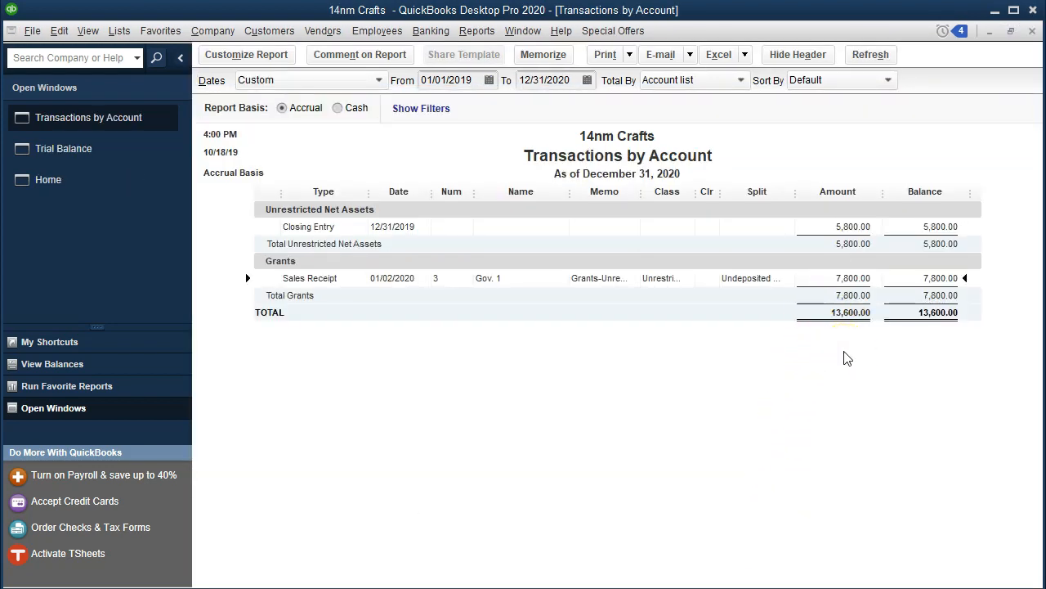
left_click(1033, 32)
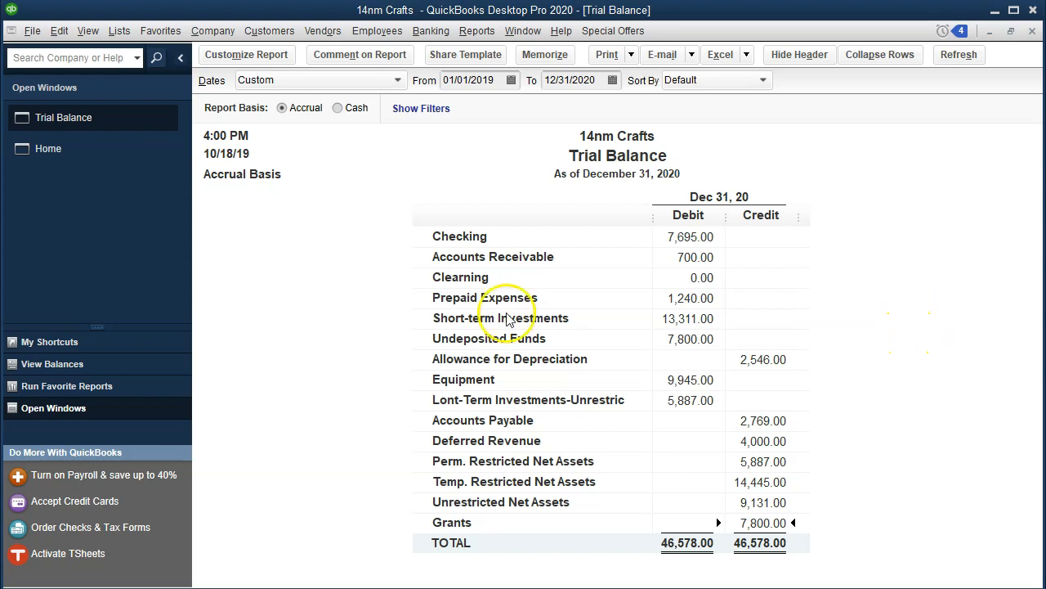
Step: Run a Sales by Customer Detail report for 01/01/2020 to 12/31/2020 and widen its Item column
left_click(75, 154)
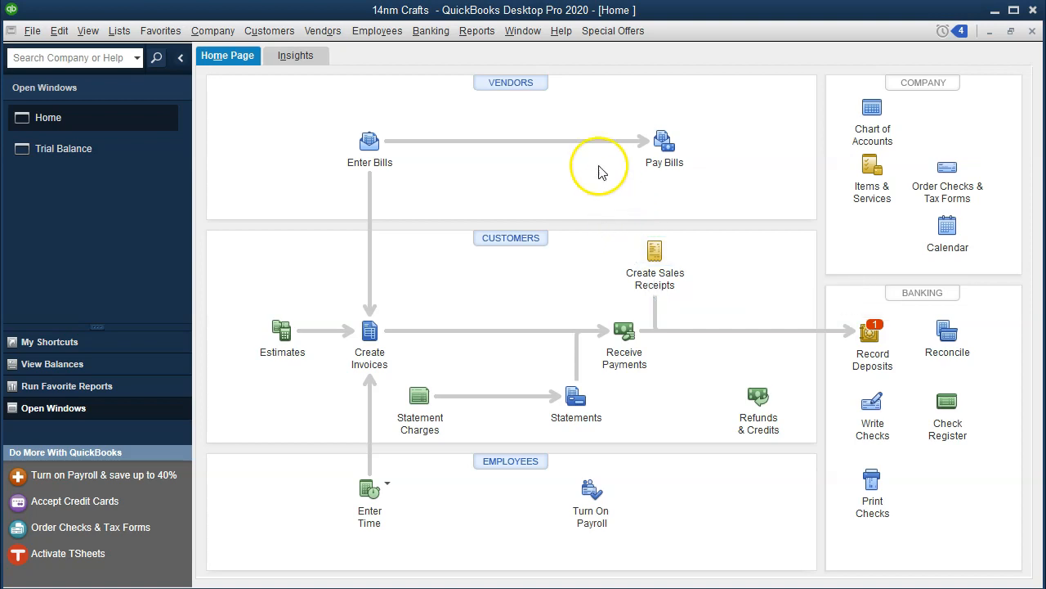
left_click(482, 37)
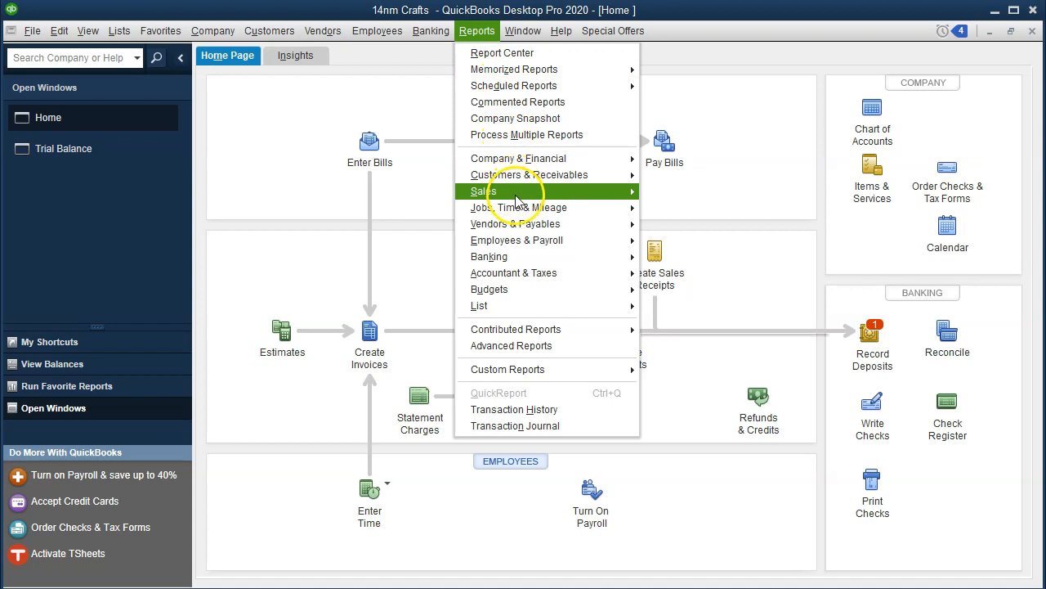
mouse_move(500, 191)
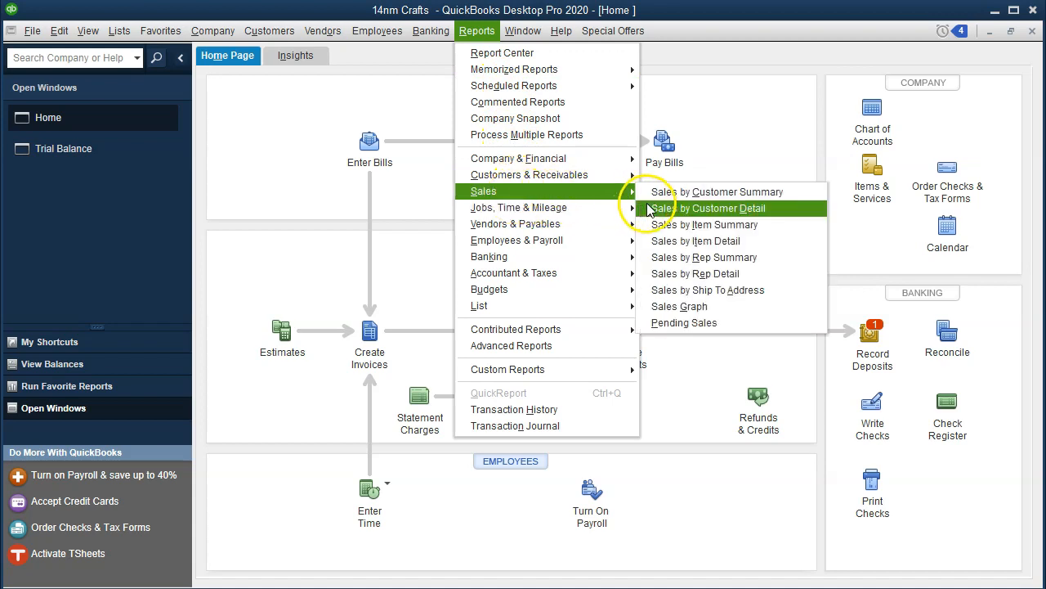
left_click(764, 211)
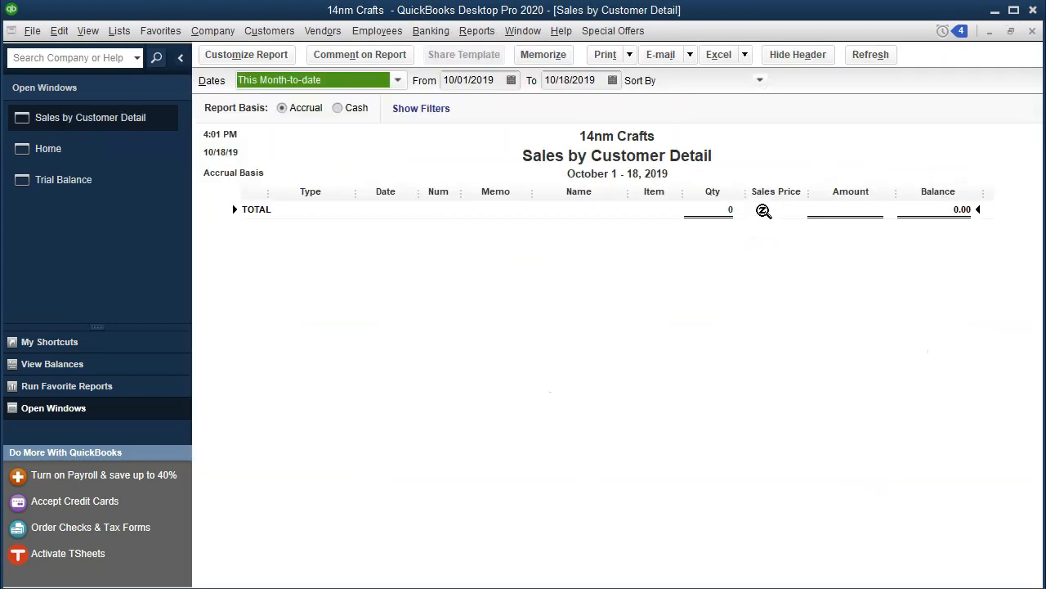
key("Tab")
type("01/01/2020")
key("Tab")
type("12312020")
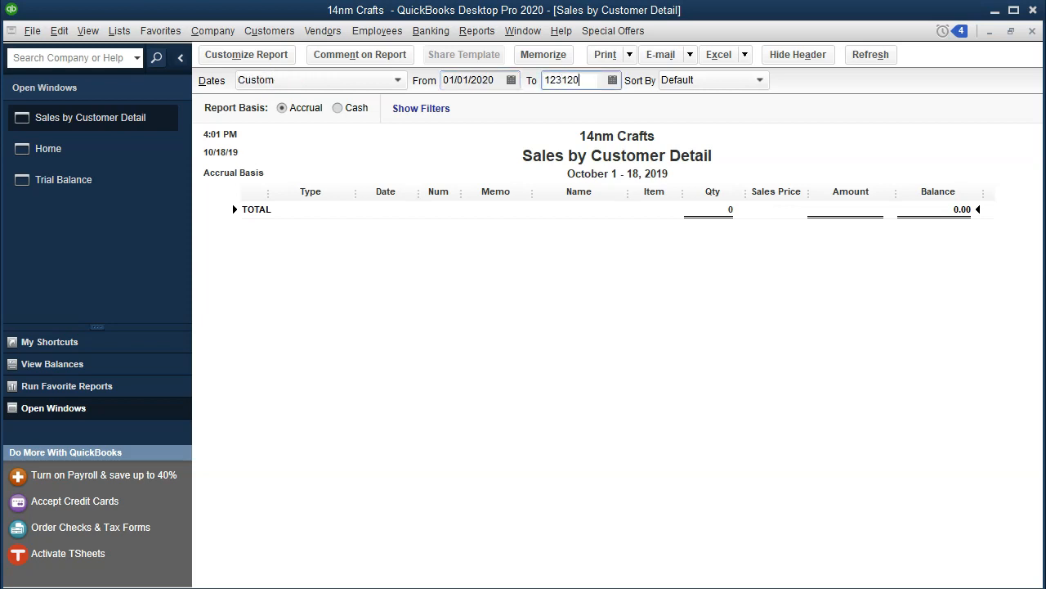
key("Tab")
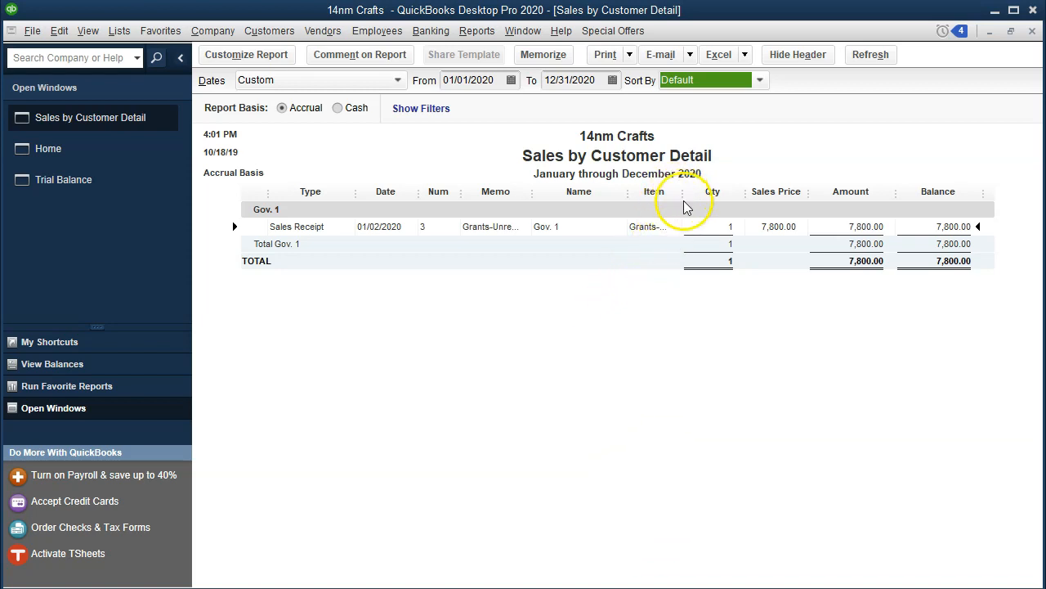
left_click(713, 193)
left_click_drag(713, 193, 726, 195)
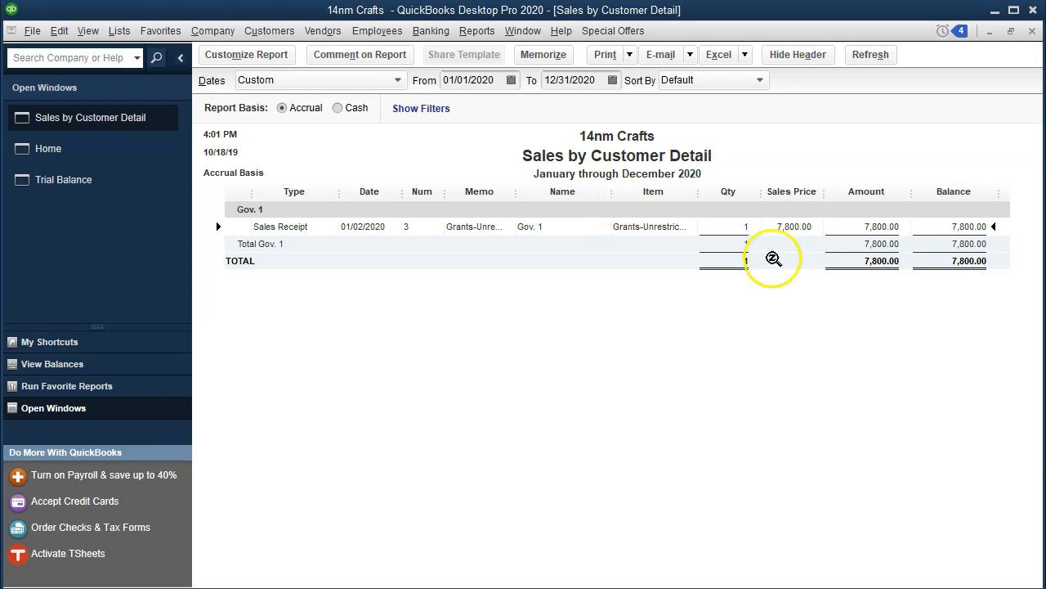
Step: Check the sales receipt behind the report's Gov. 1 line, close the report, and review Undeposited Funds in the Trial Balance
double_click(886, 228)
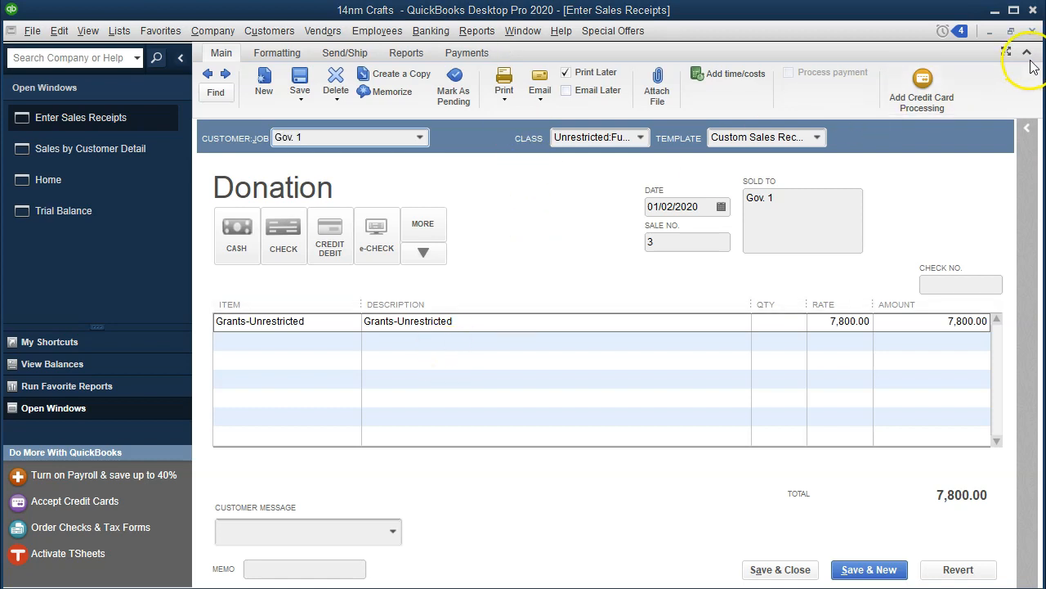
left_click(1036, 34)
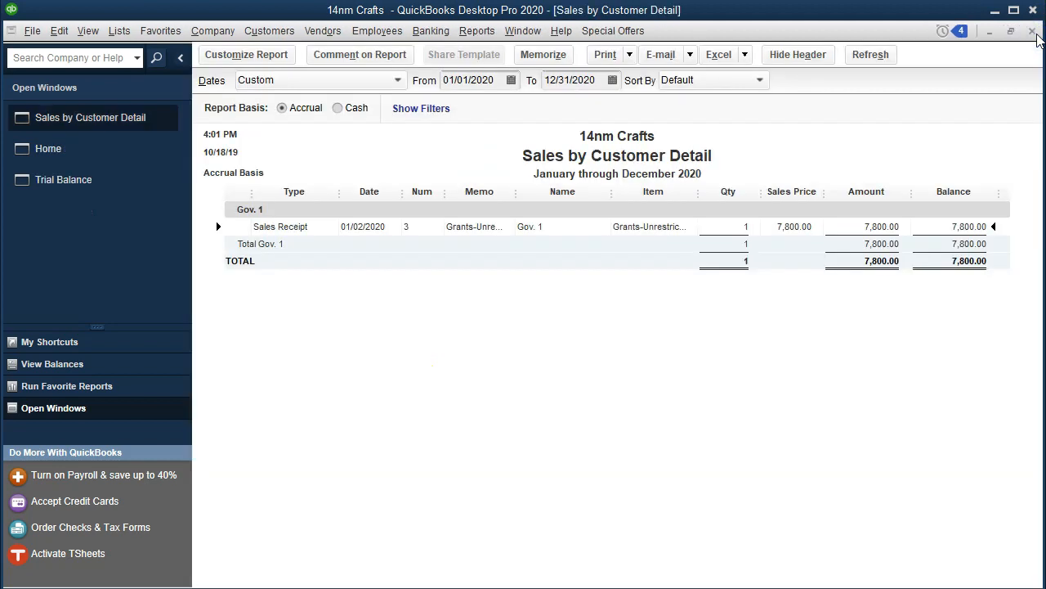
left_click(1035, 34)
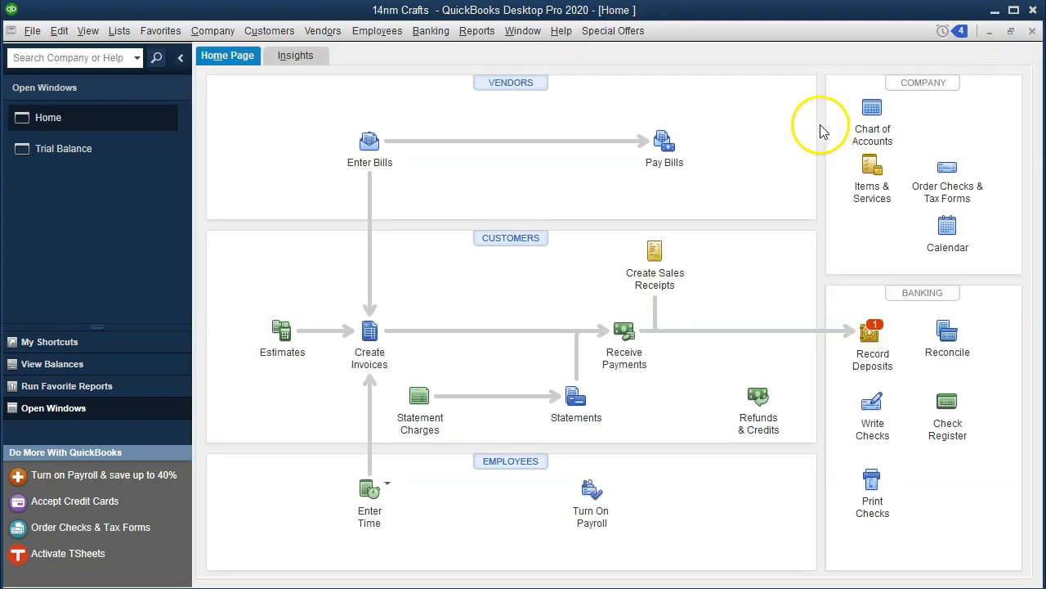
left_click(113, 151)
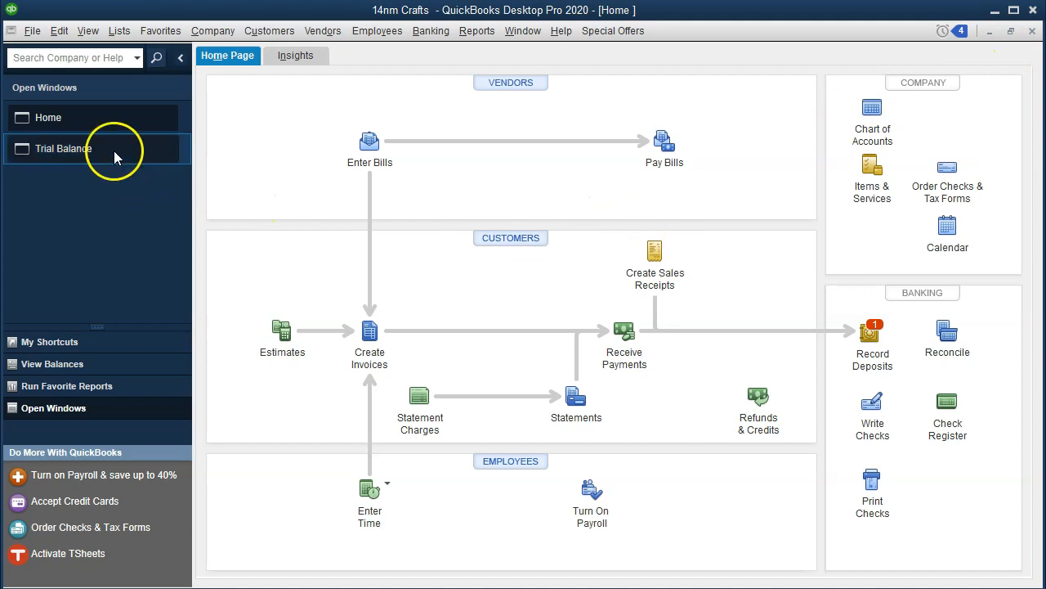
left_click(685, 339)
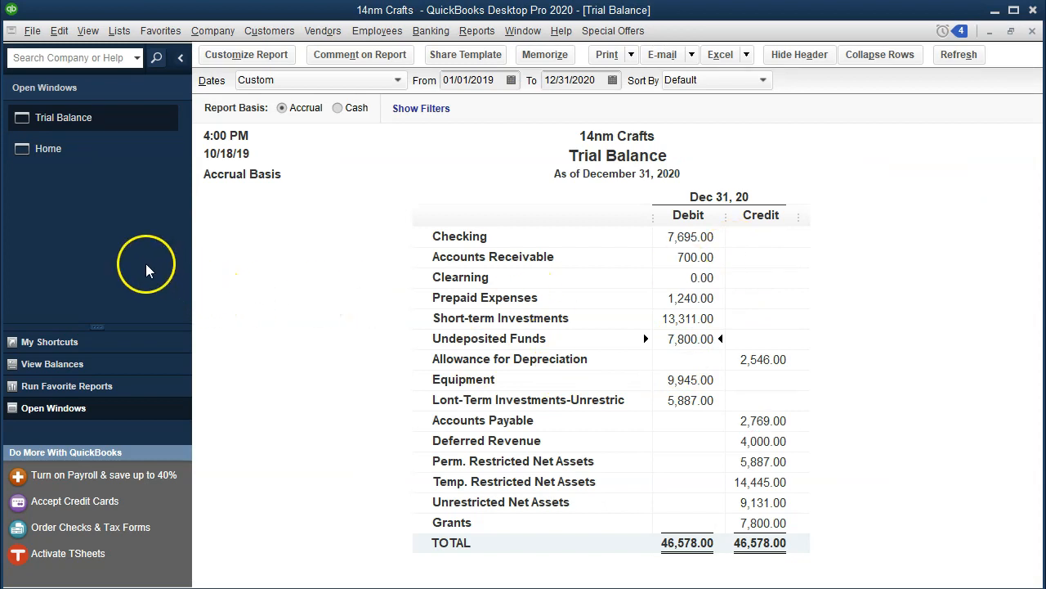
Step: Record a deposit of the Gov. 1 receipt of 7,800.00 to Checking dated 01/02/2020, accepting the future date
left_click(79, 152)
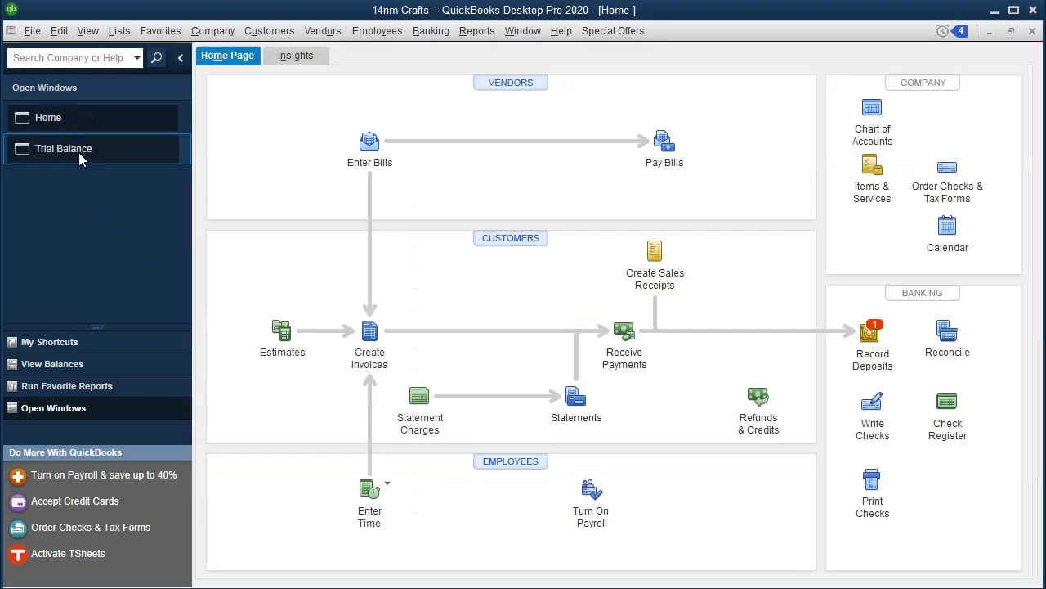
left_click(869, 341)
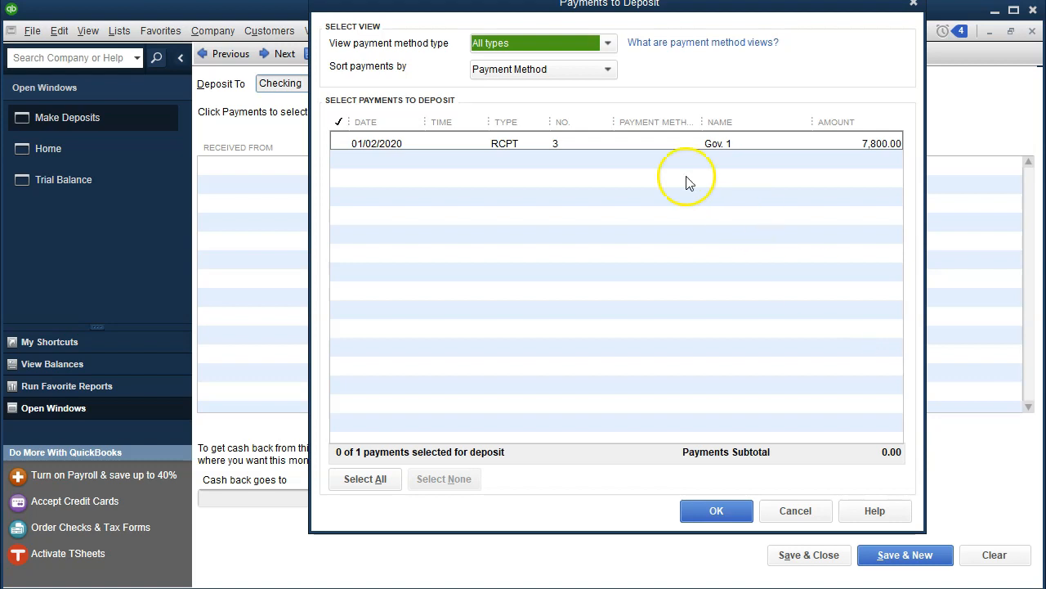
left_click(342, 143)
left_click(715, 511)
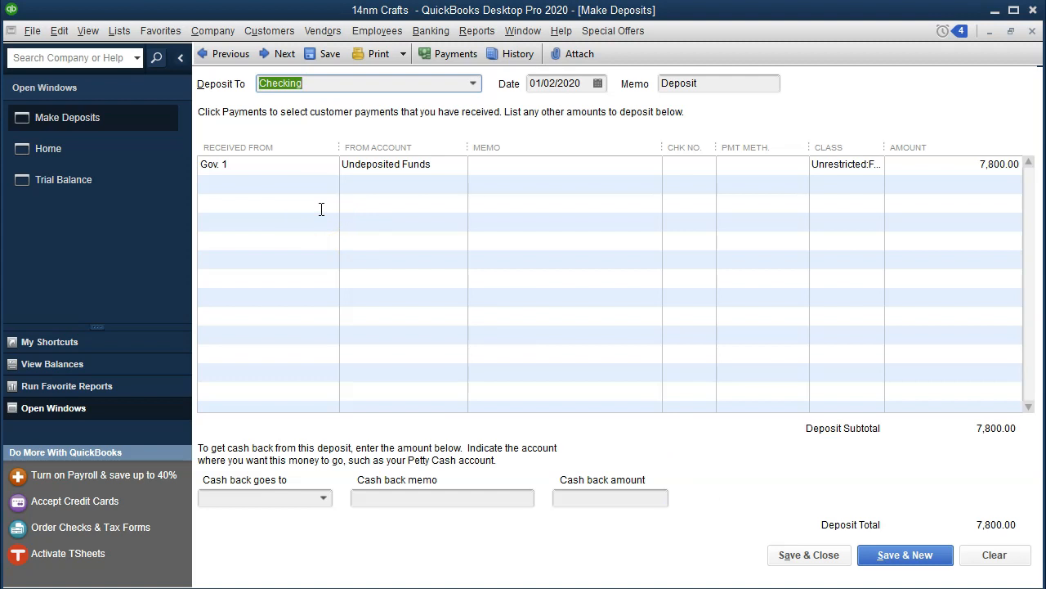
left_click(807, 556)
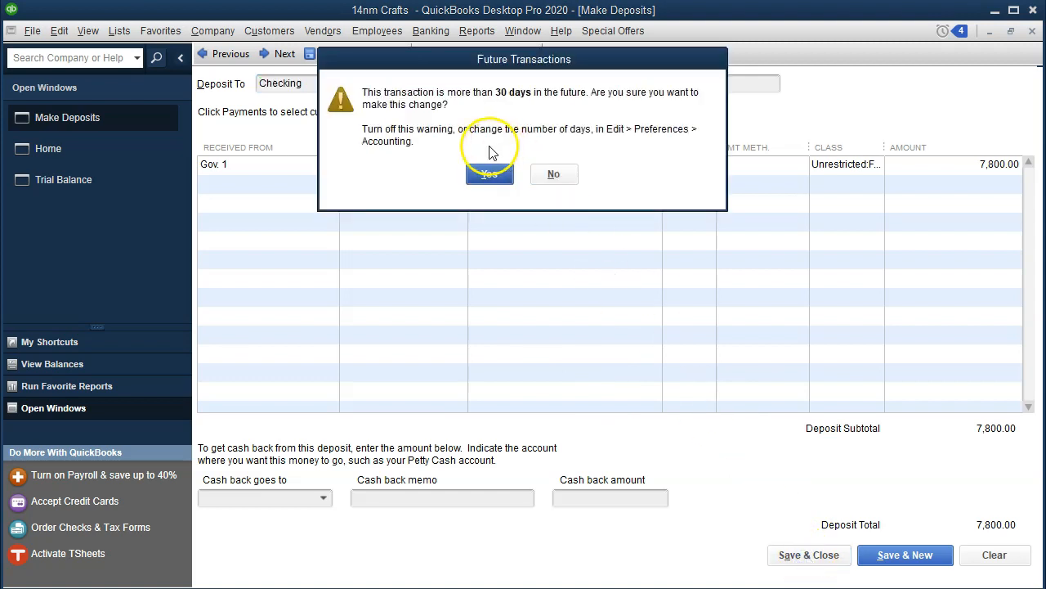
left_click(489, 174)
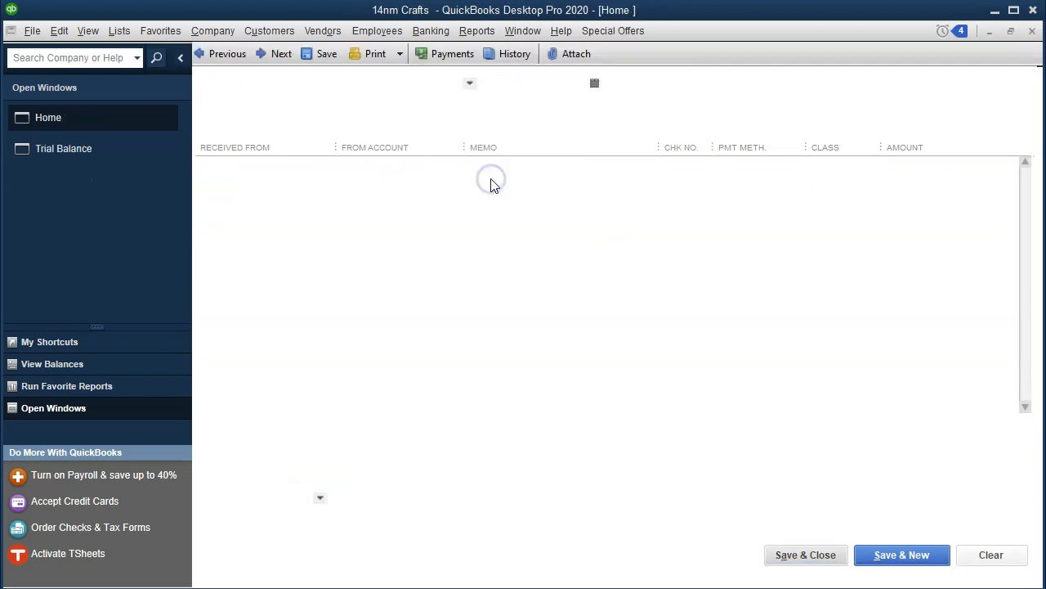
Step: Examine the transactions behind the Checking balance in the Trial Balance and open the 01/02/2020 deposit
left_click(106, 151)
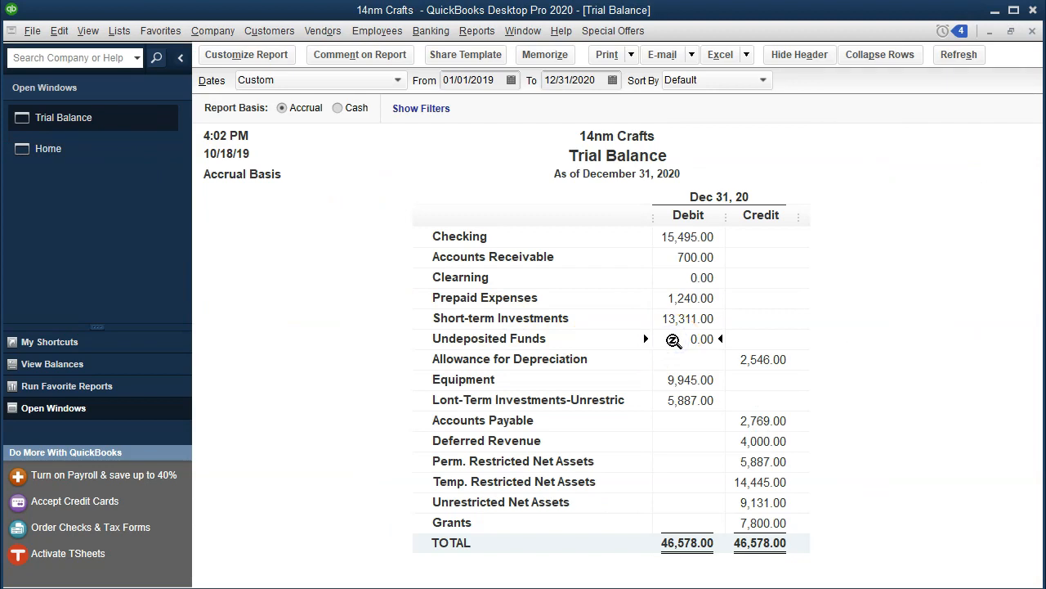
double_click(676, 238)
left_click(818, 277)
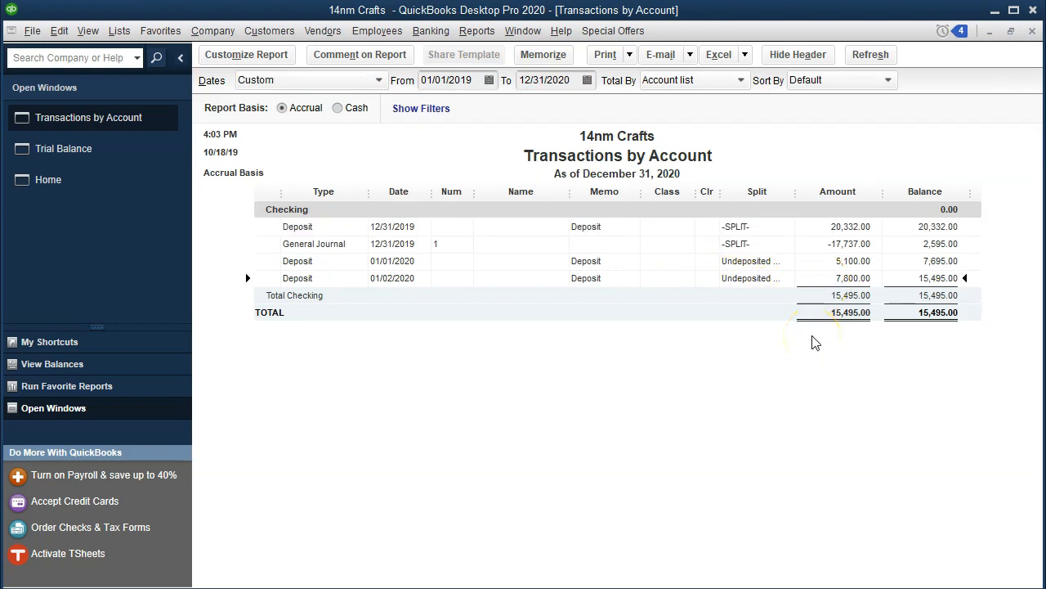
double_click(834, 278)
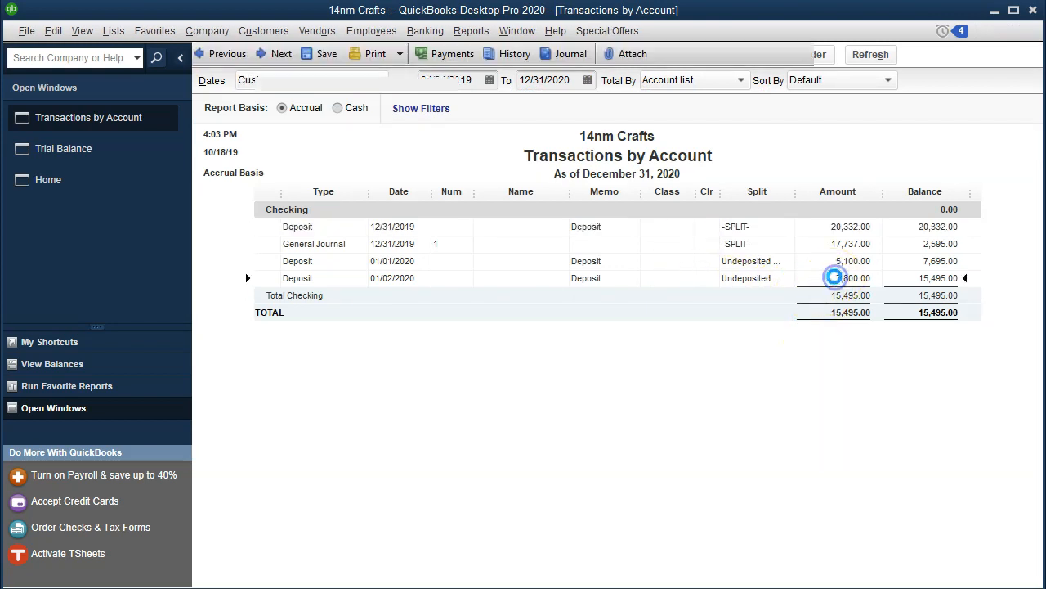